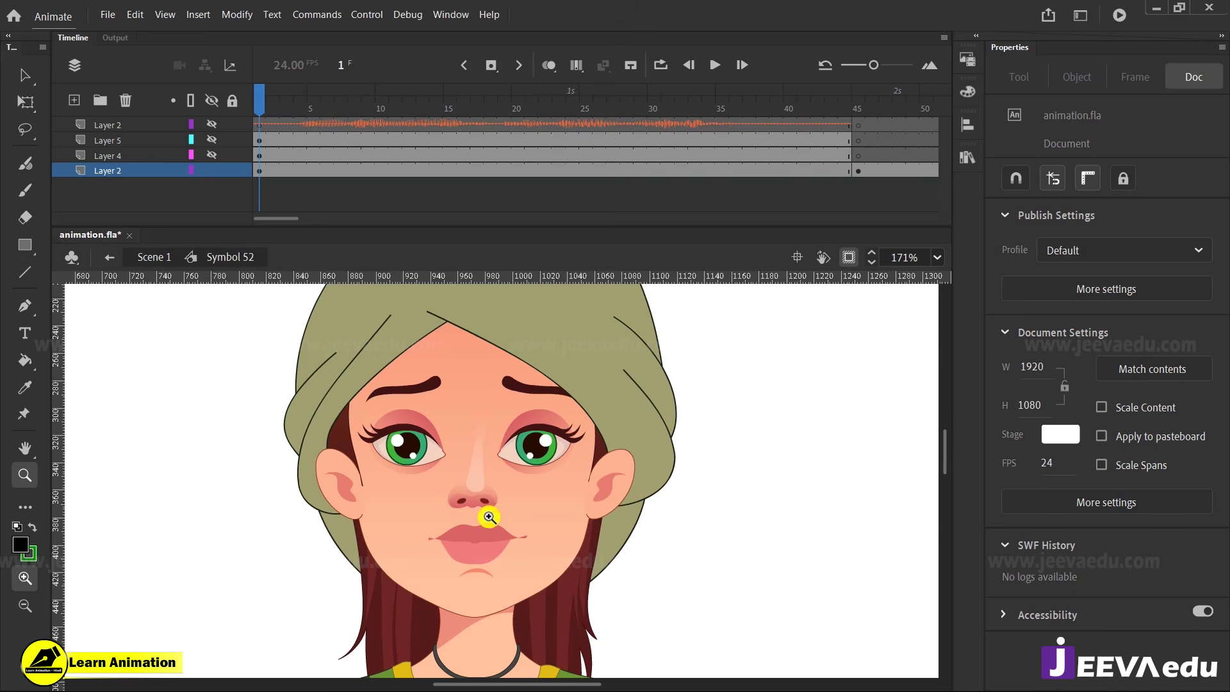
Fit the stage in view and make every layer of Symbol 52 visible.
{"action": "key", "text": "ctrl+2"}
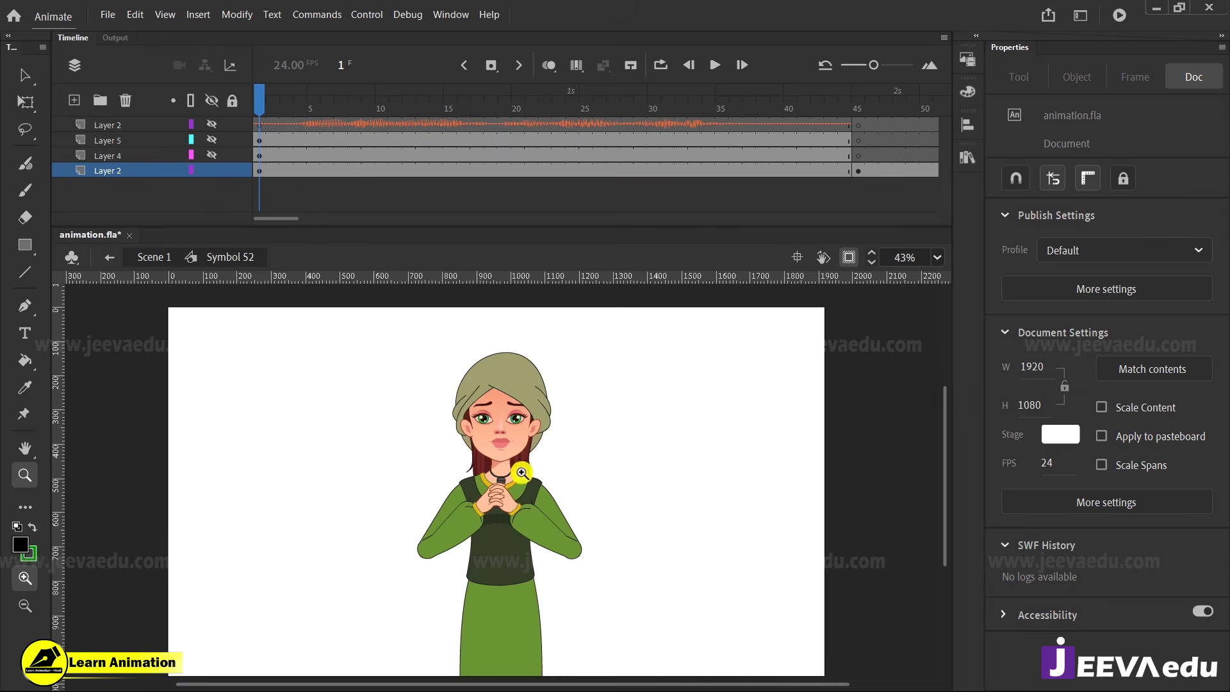
{"action": "left_click", "coordinate": [211, 101]}
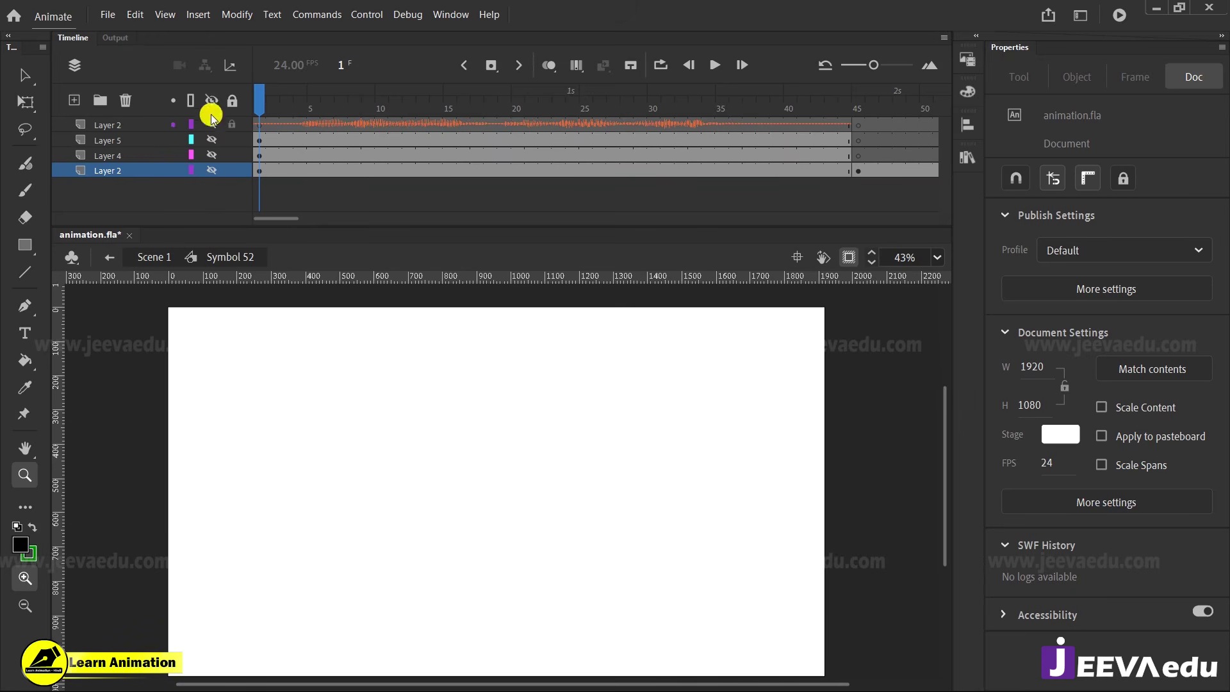
{"action": "left_click", "coordinate": [211, 101]}
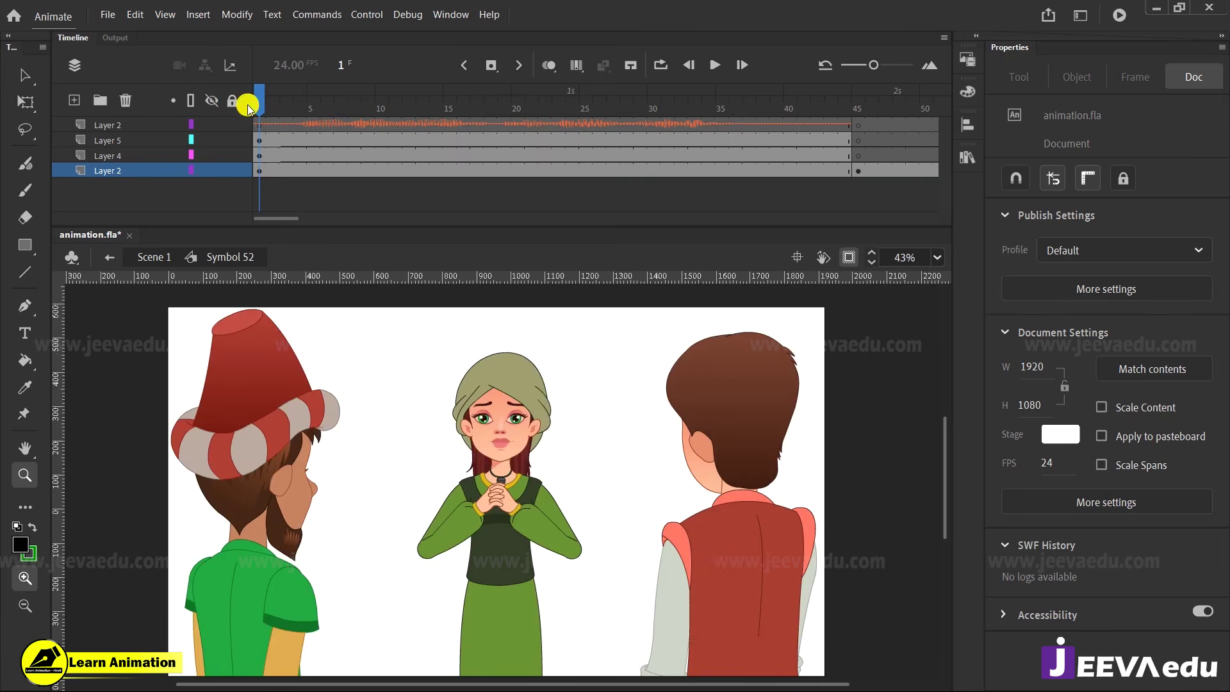
Select the back-view man in the red hat, and select the man in the red vest.
{"action": "key", "text": "v"}
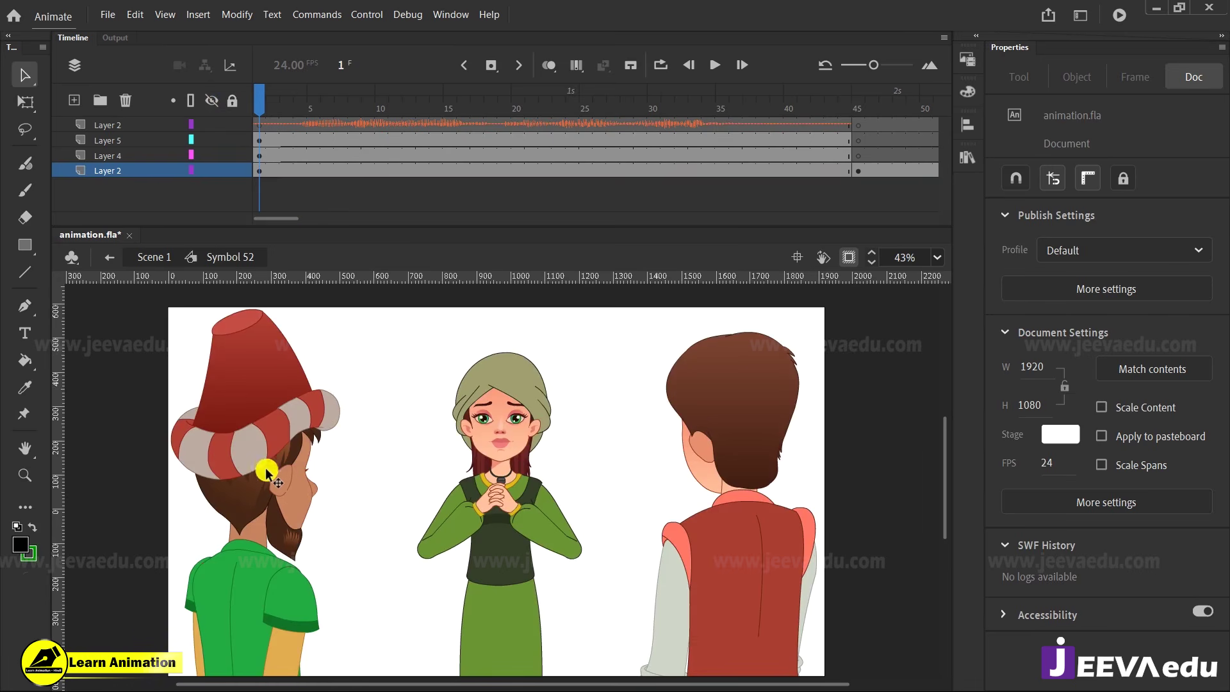
{"action": "left_click", "coordinate": [268, 469]}
{"action": "left_click", "coordinate": [732, 538]}
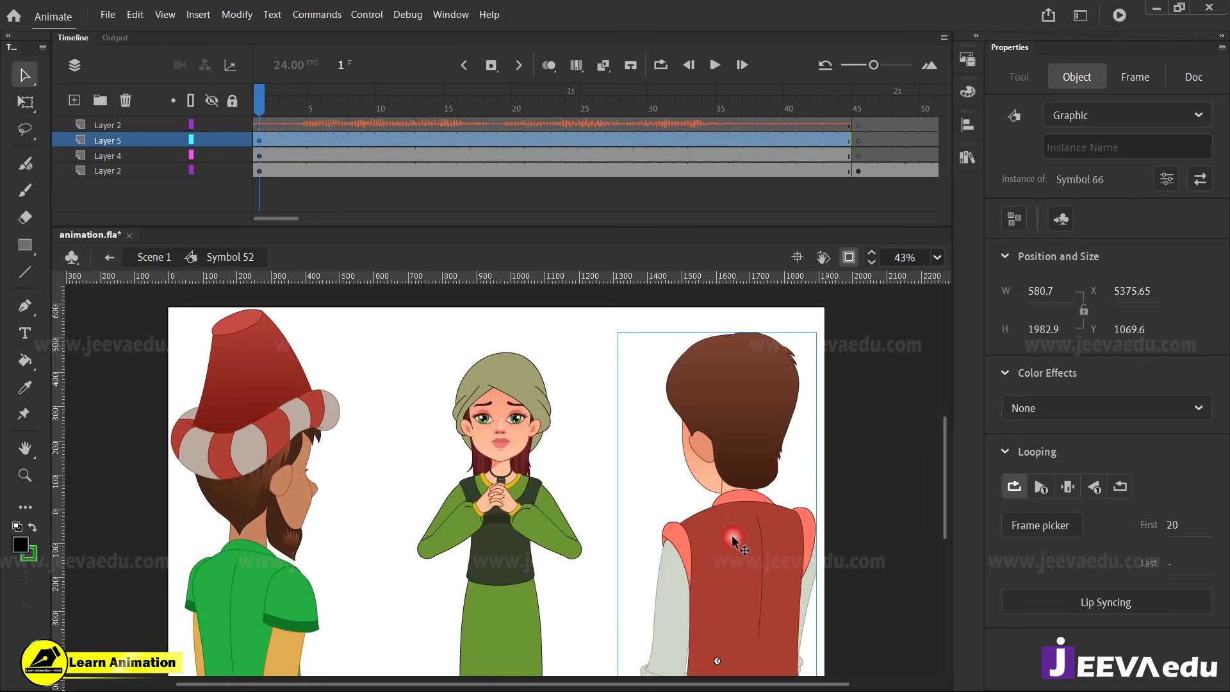
Deselect the character at frame 1 and hide the uppermost Layer 2 holding the audio waveform.
{"action": "left_click", "coordinate": [255, 96]}
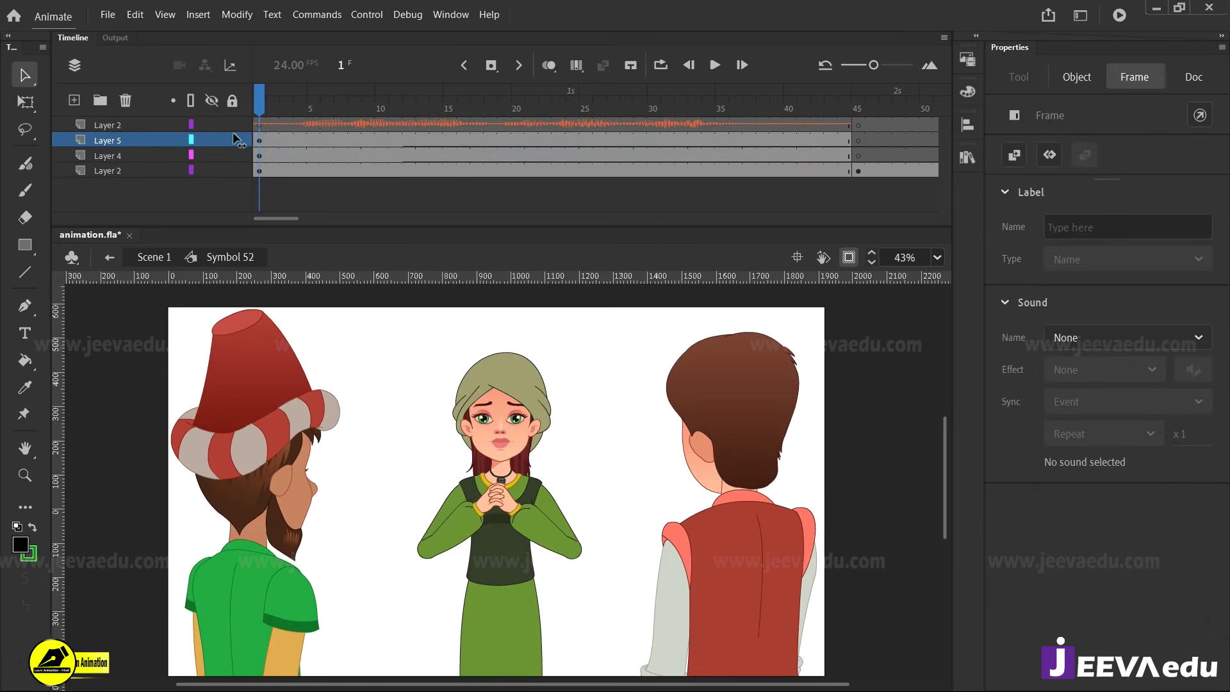
{"action": "left_click", "coordinate": [211, 110]}
{"action": "left_click", "coordinate": [211, 123]}
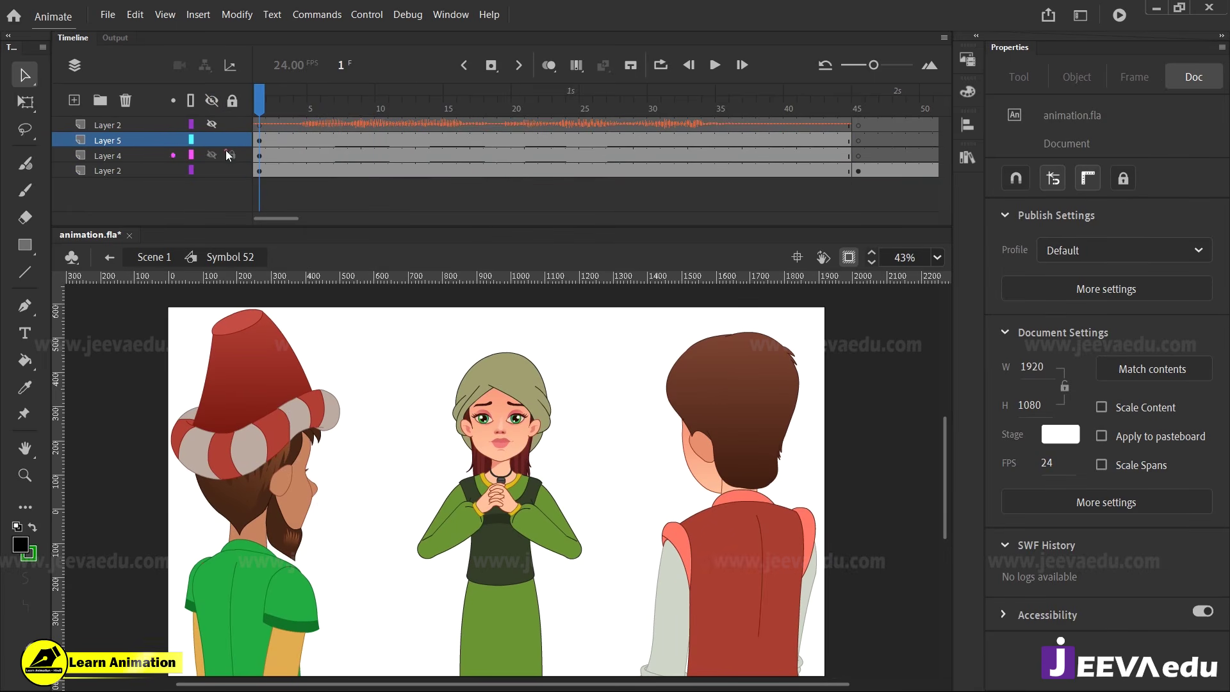
Scrub through the first shot up to frame 45 to examine the switch to the woman's close-up.
{"action": "left_click", "coordinate": [312, 220]}
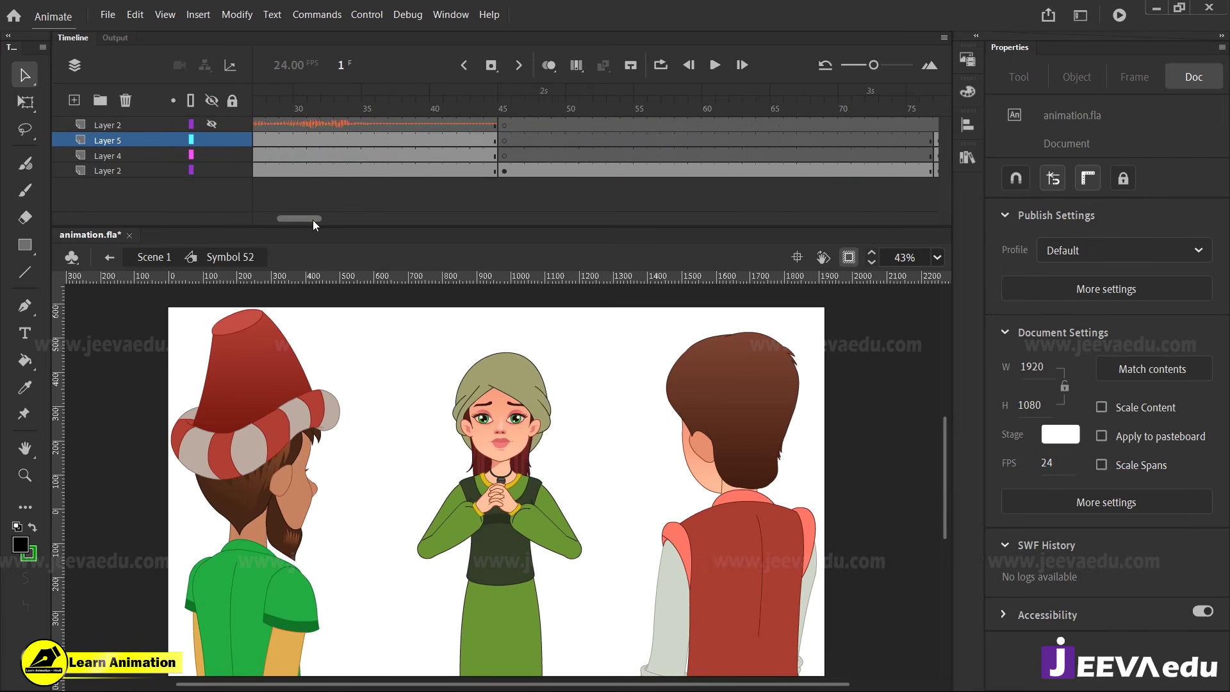
{"action": "left_click", "coordinate": [383, 139]}
{"action": "left_click", "coordinate": [415, 109]}
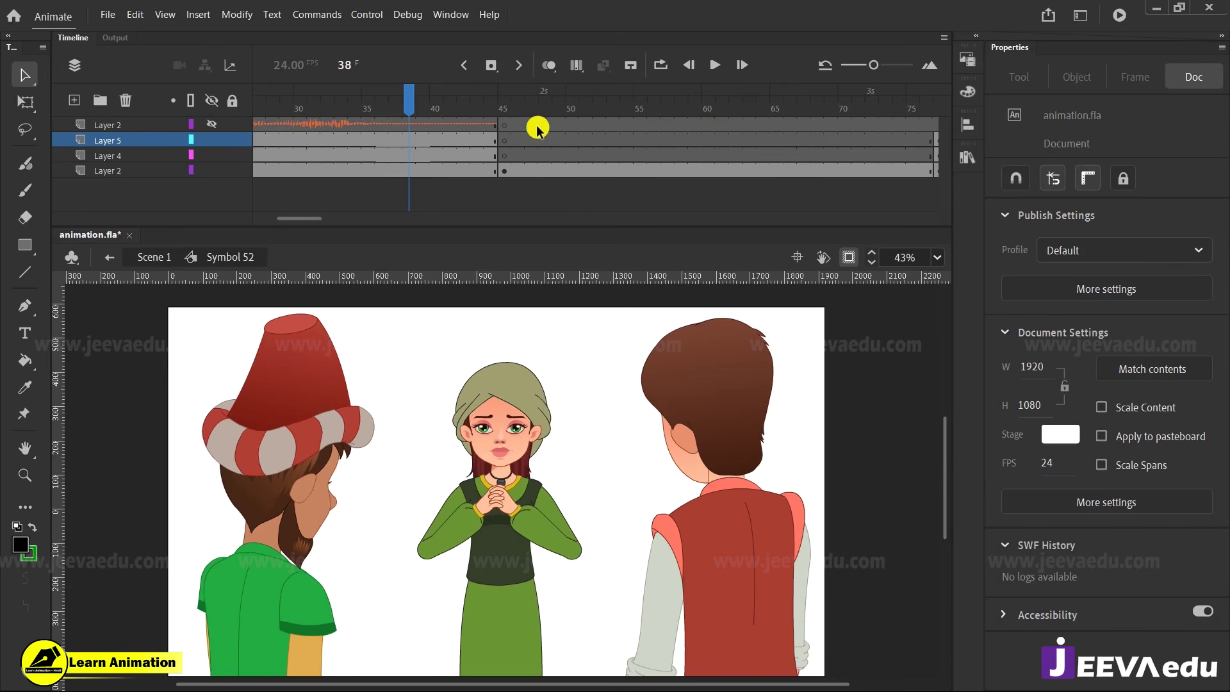
{"action": "left_click", "coordinate": [487, 107]}
{"action": "left_click", "coordinate": [324, 114]}
{"action": "left_click_drag", "start_coordinate": [322, 114], "coordinate": [377, 141]}
{"action": "left_click_drag", "start_coordinate": [468, 136], "coordinate": [506, 140]}
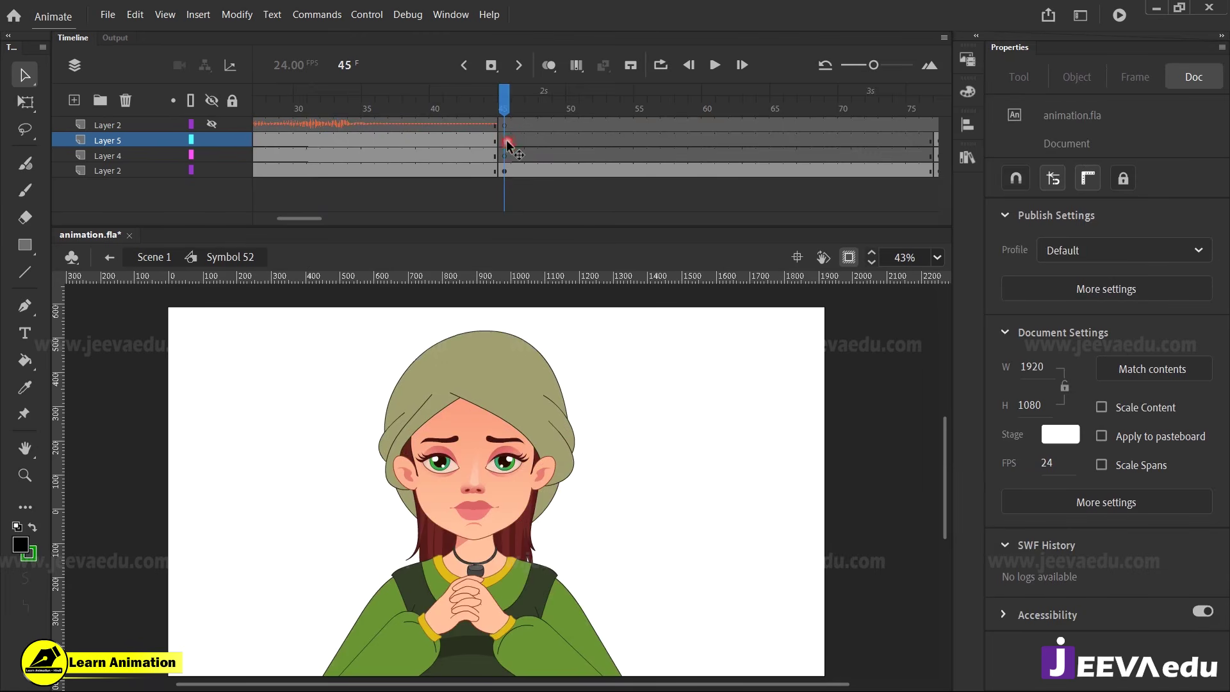
Compare frames 110 and 111 to examine the cut from the back-view shot to the two men's front view.
{"action": "left_click_drag", "start_coordinate": [312, 218], "coordinate": [387, 216]}
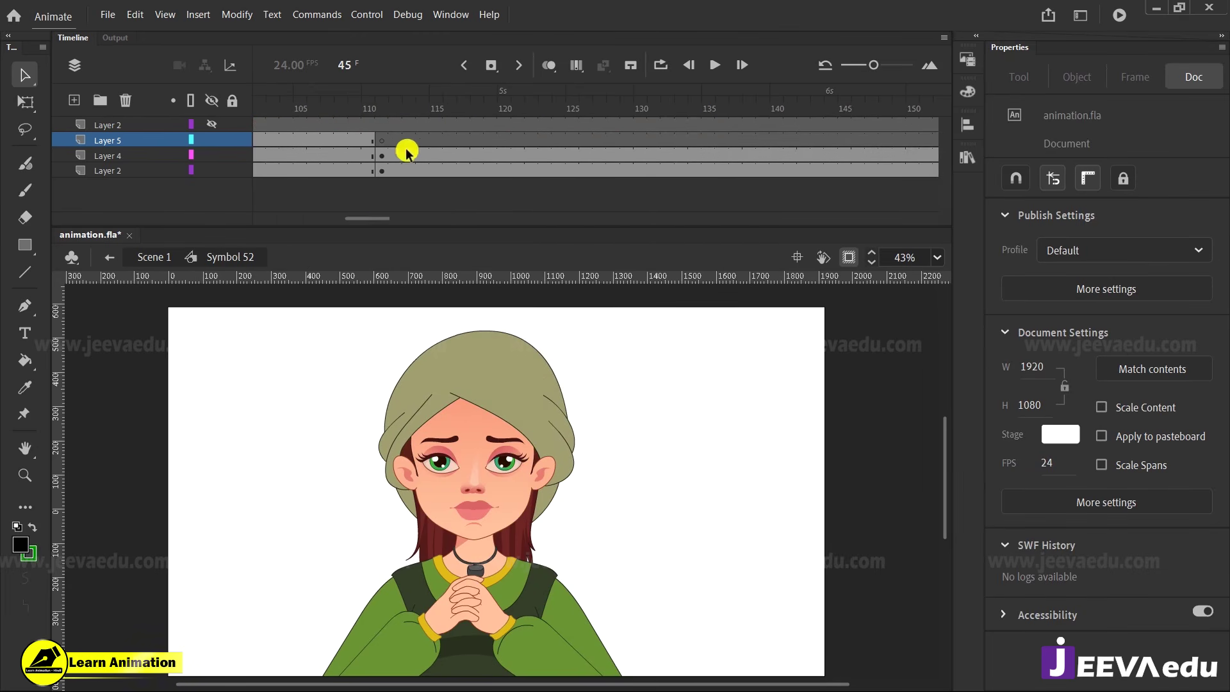
{"action": "left_click", "coordinate": [395, 115]}
{"action": "left_click_drag", "start_coordinate": [398, 116], "coordinate": [382, 115]}
{"action": "left_click", "coordinate": [398, 209]}
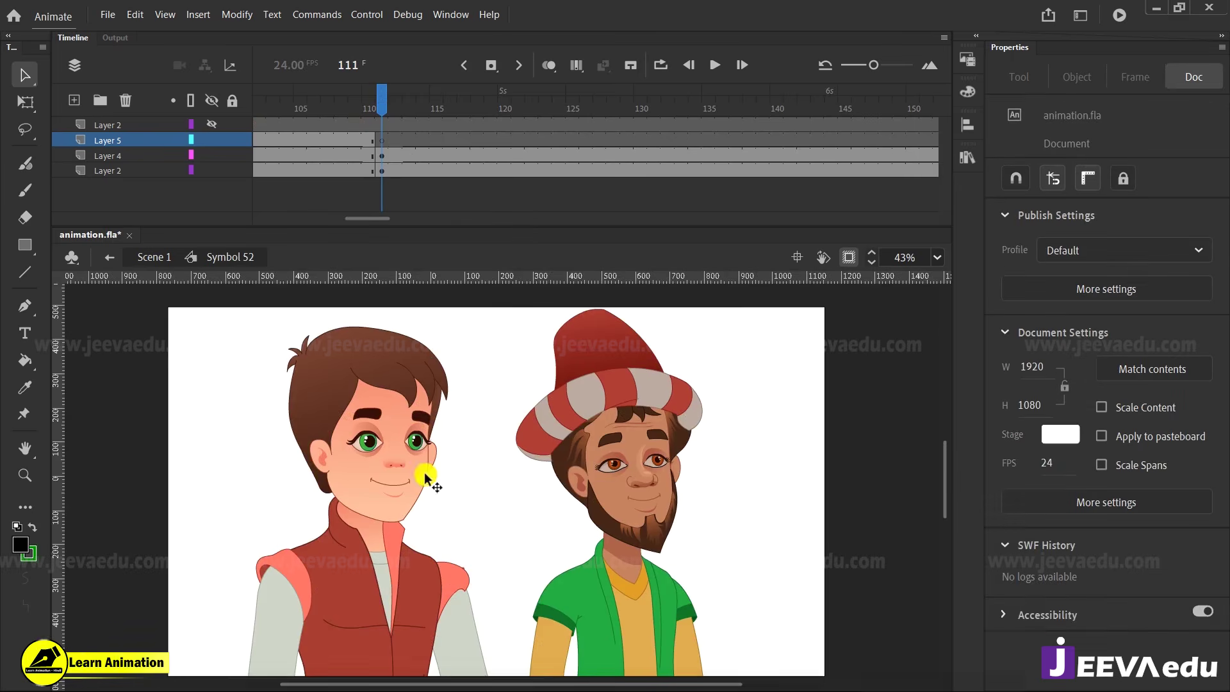
{"action": "left_click", "coordinate": [371, 99]}
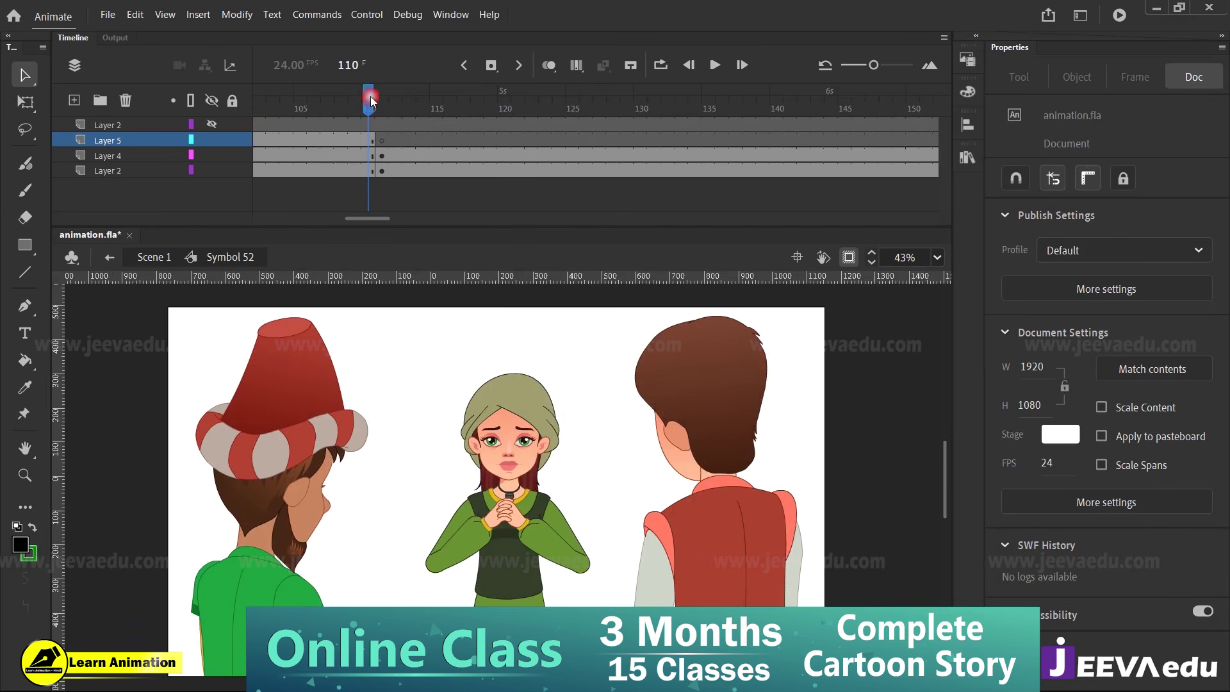
{"action": "left_click", "coordinate": [378, 114]}
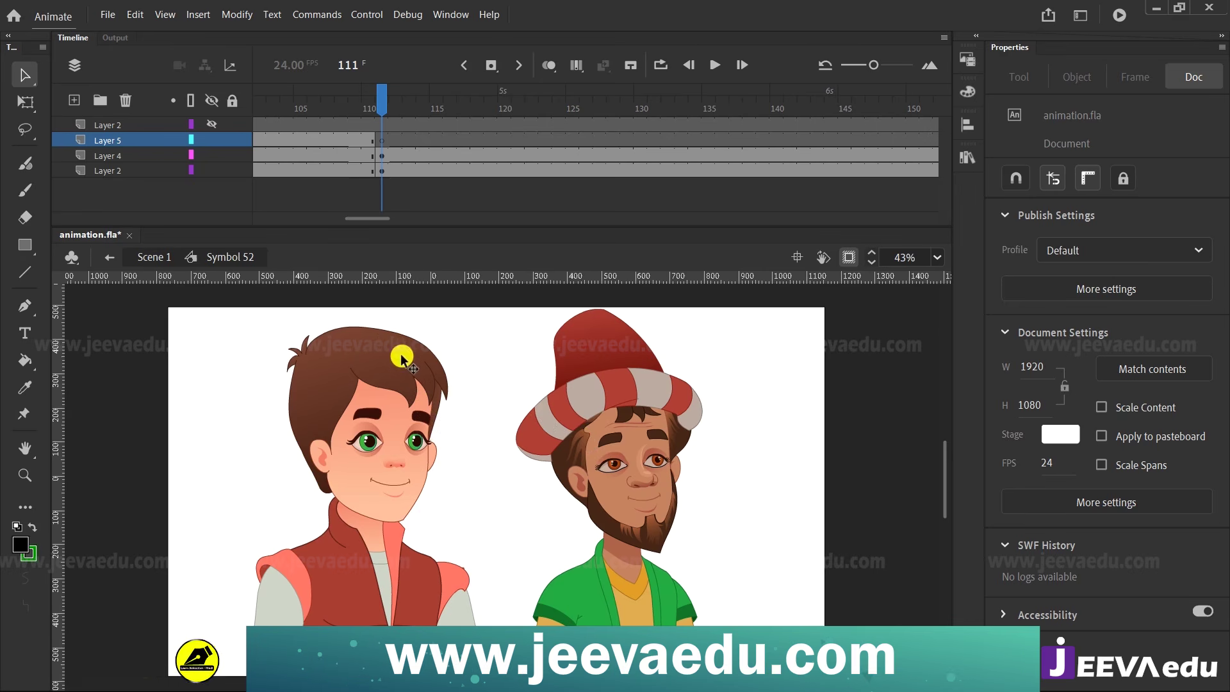
Scrub to frame 197, try moving the bearded man in the green shirt, and undo the move.
{"action": "left_click_drag", "start_coordinate": [392, 132], "coordinate": [831, 173]}
{"action": "left_click_drag", "start_coordinate": [695, 144], "coordinate": [804, 102]}
{"action": "left_click_drag", "start_coordinate": [324, 522], "coordinate": [424, 549]}
{"action": "key", "text": "ctrl+z"}
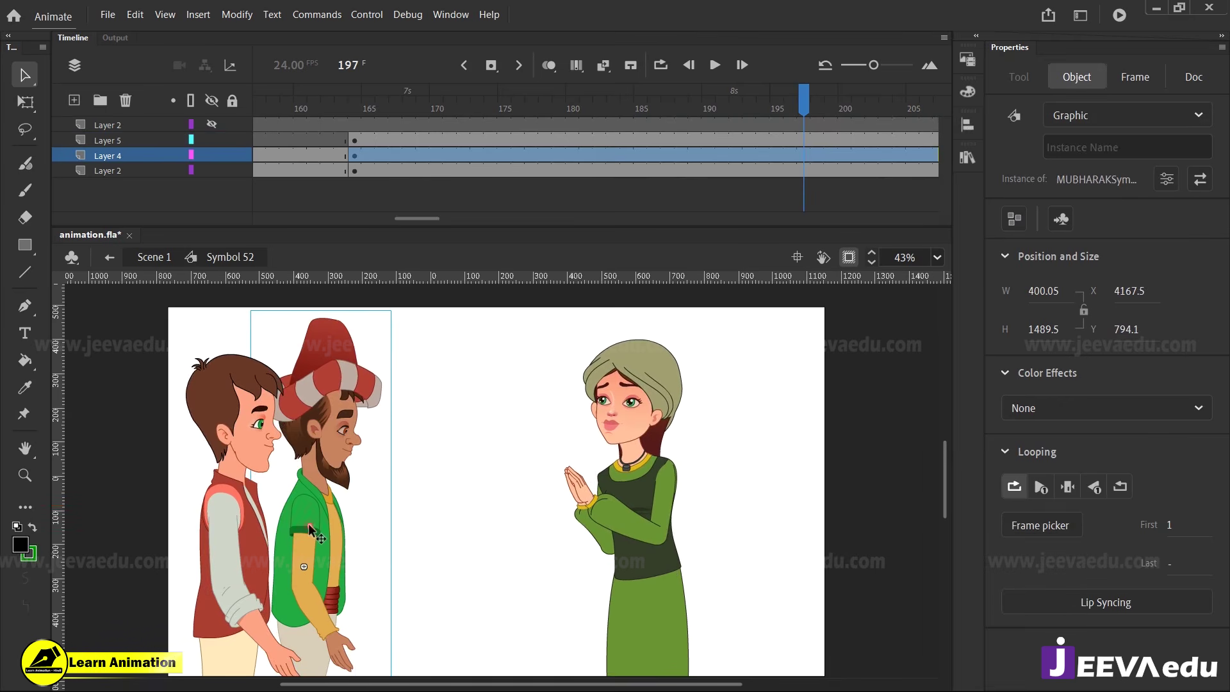
Examine the two men's side-view faces and the woman's praying pose up close at frame 197.
{"action": "left_click", "coordinate": [248, 504]}
{"action": "key", "text": "z"}
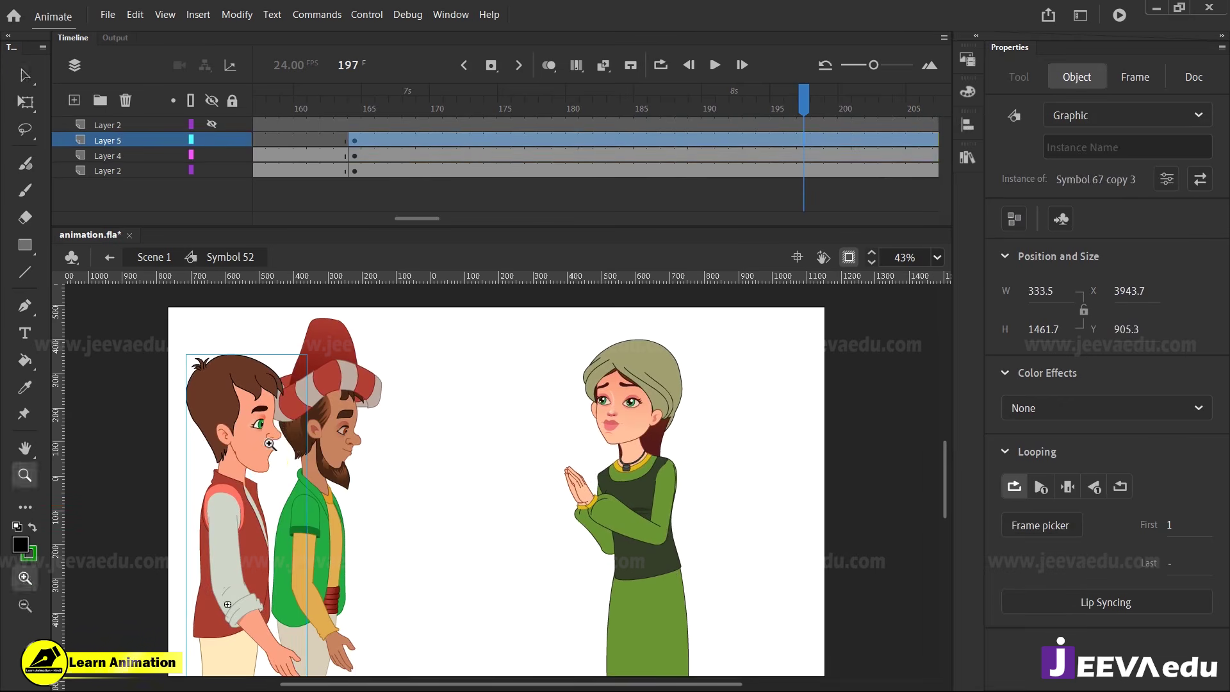
{"action": "left_click", "coordinate": [298, 441]}
{"action": "left_click", "coordinate": [475, 506]}
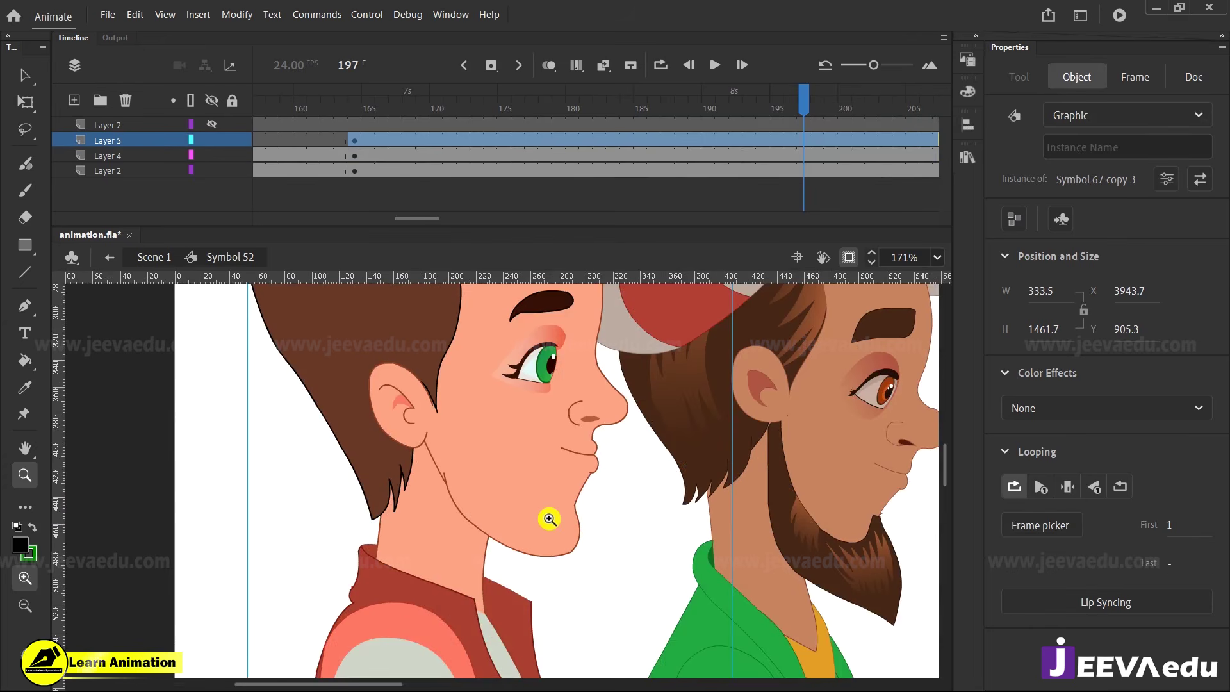
{"action": "left_click", "coordinate": [518, 509], "text": "alt"}
{"action": "left_click", "coordinate": [520, 532], "text": "alt"}
{"action": "left_click_drag", "start_coordinate": [540, 551], "coordinate": [459, 546]}
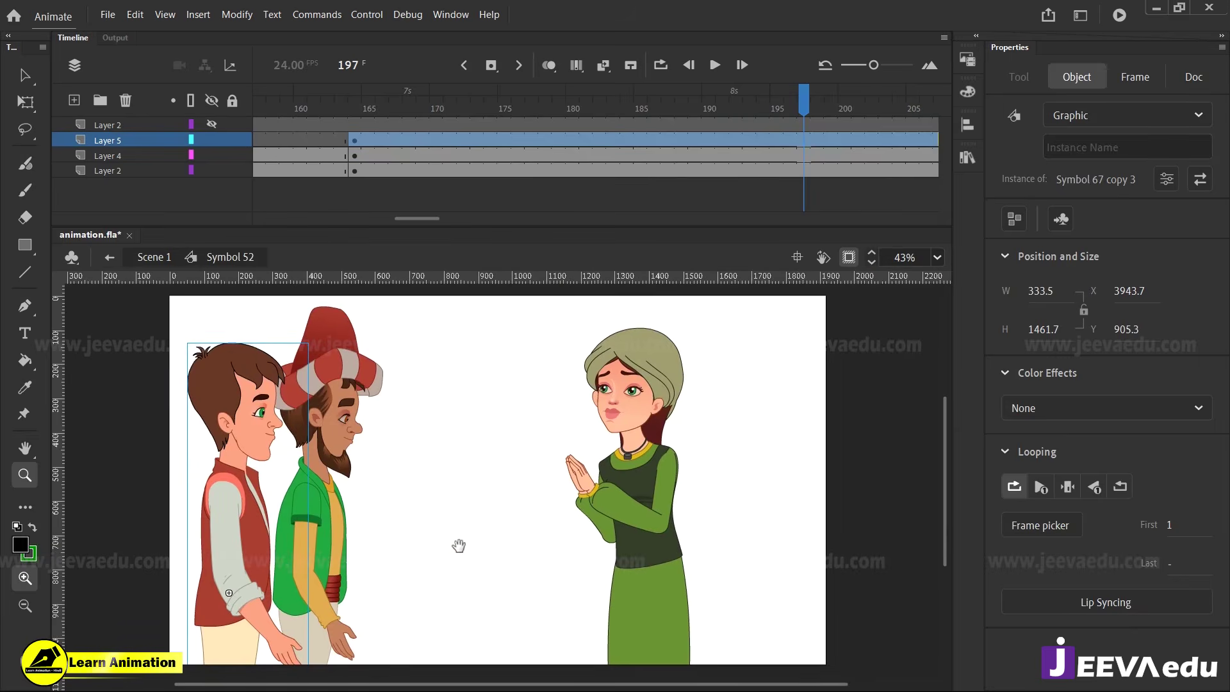
{"action": "left_click", "coordinate": [662, 474]}
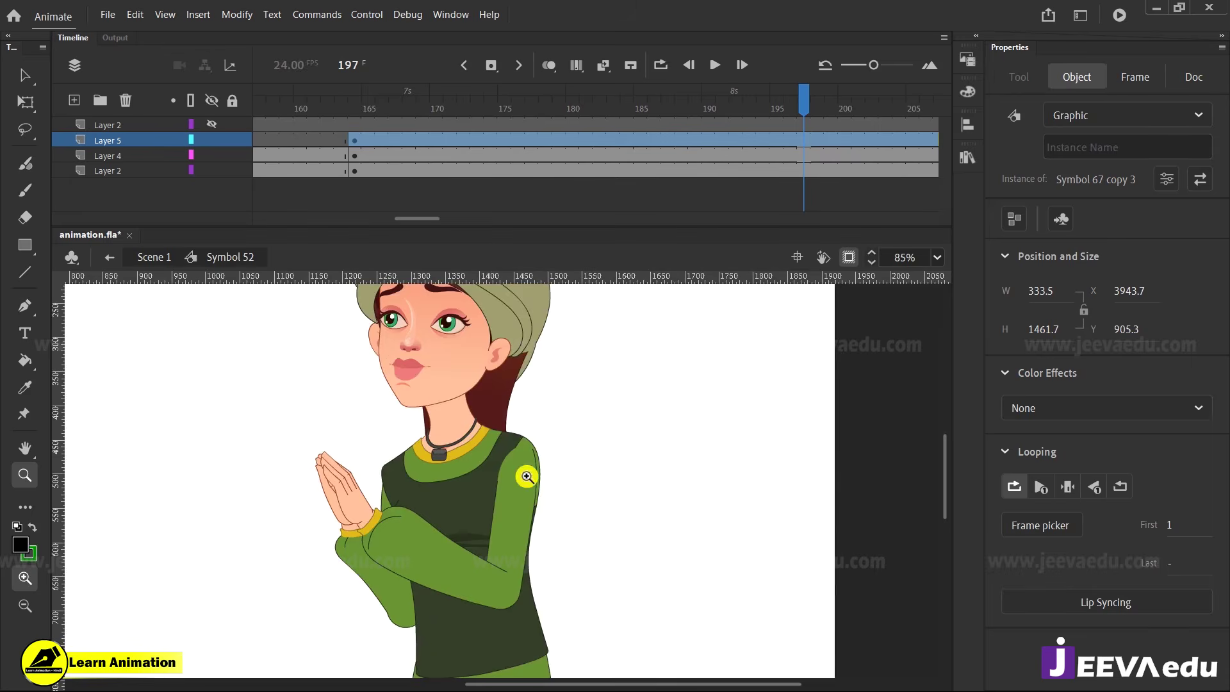
{"action": "left_click", "coordinate": [417, 506], "text": "alt"}
{"action": "left_click_drag", "start_coordinate": [425, 502], "coordinate": [581, 525]}
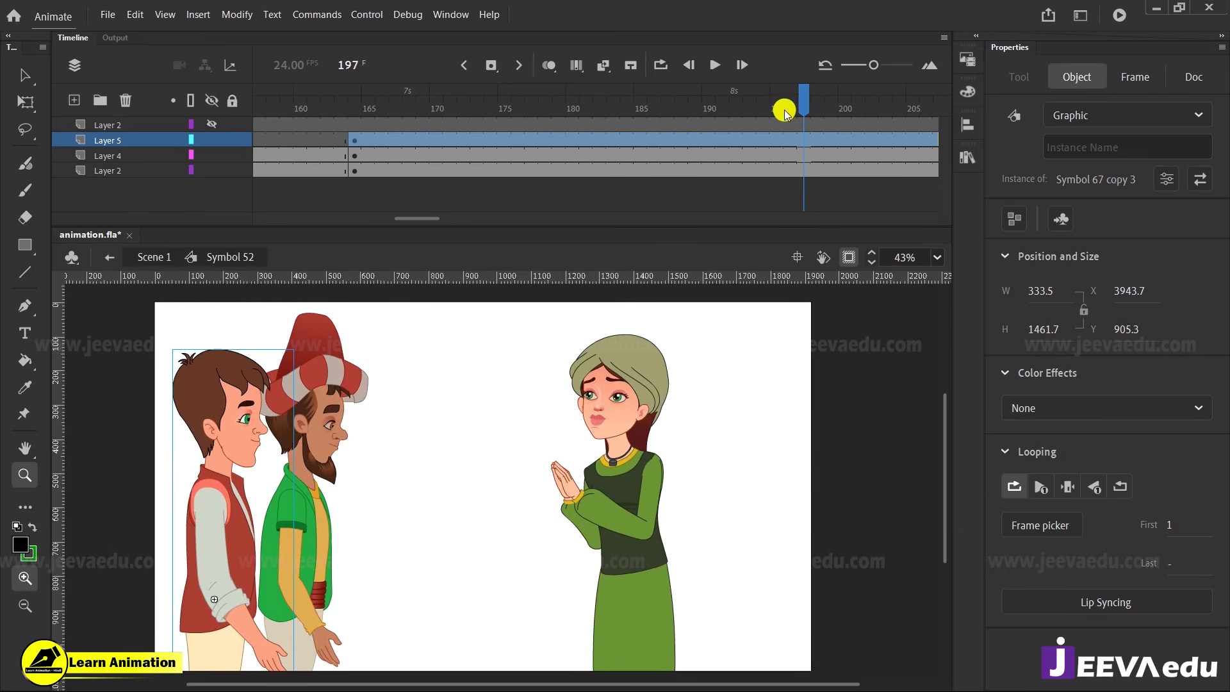
Play back the animation to review the side-view shot, including from Scene 1, and stop at frame 179.
{"action": "key", "text": "Return"}
{"action": "left_click", "coordinate": [773, 187]}
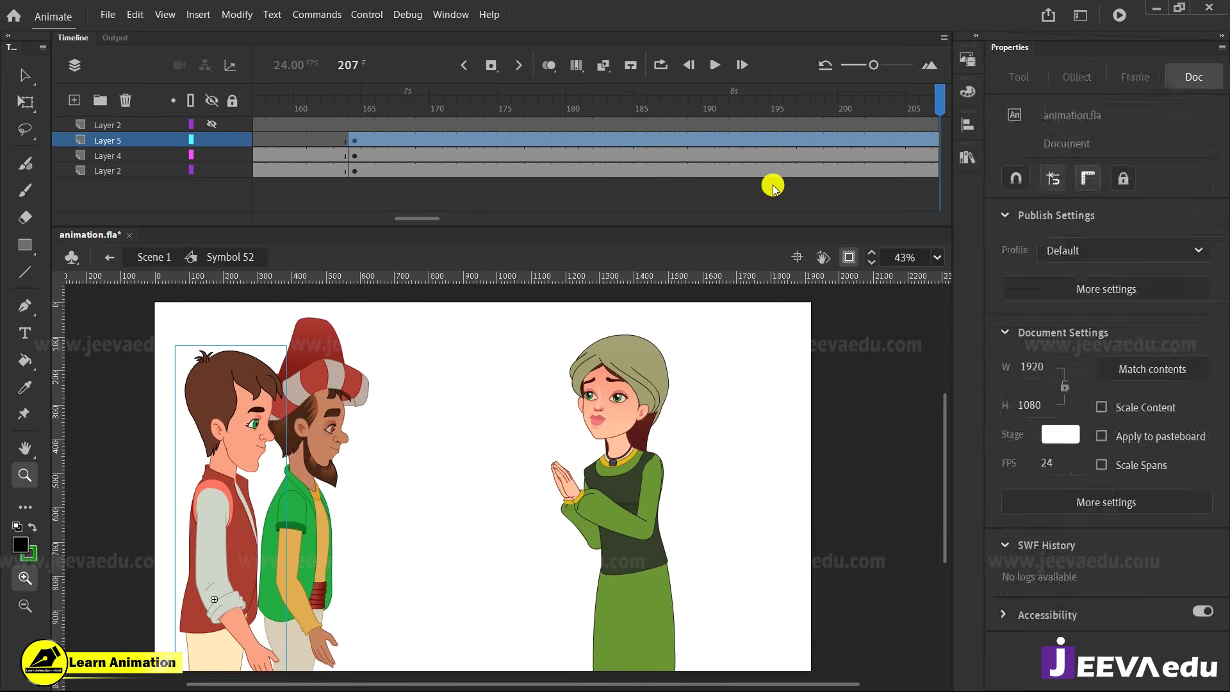
{"action": "key", "text": "Return"}
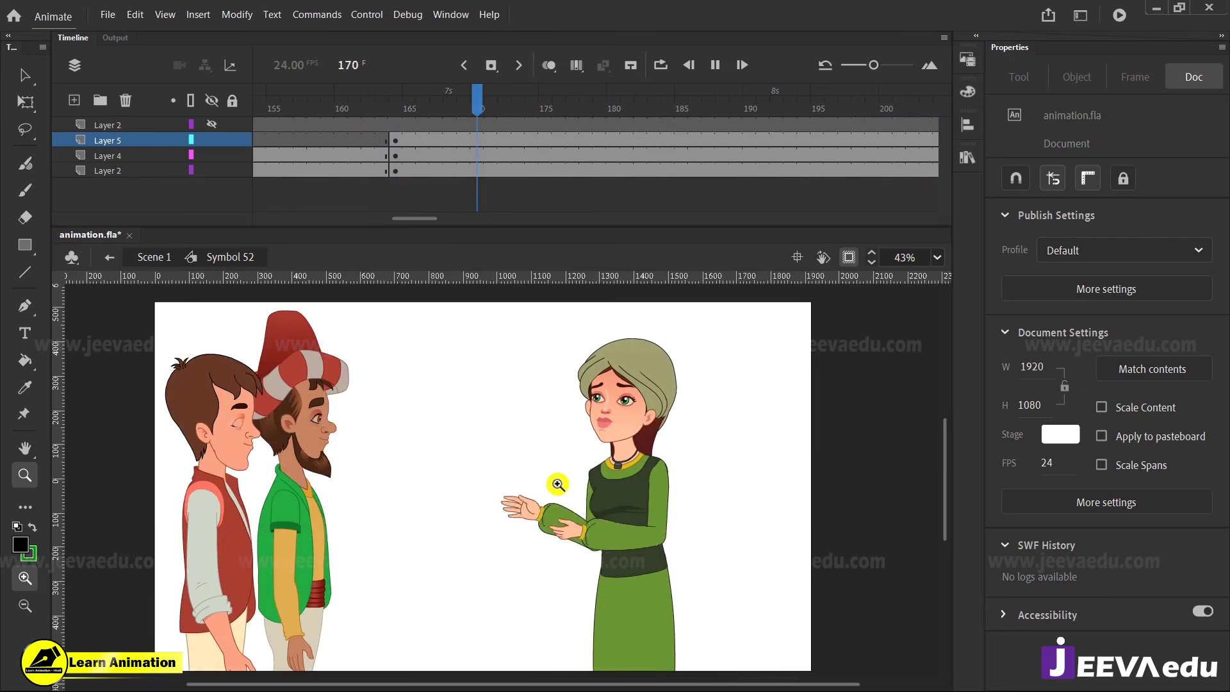
{"action": "key", "text": "Return"}
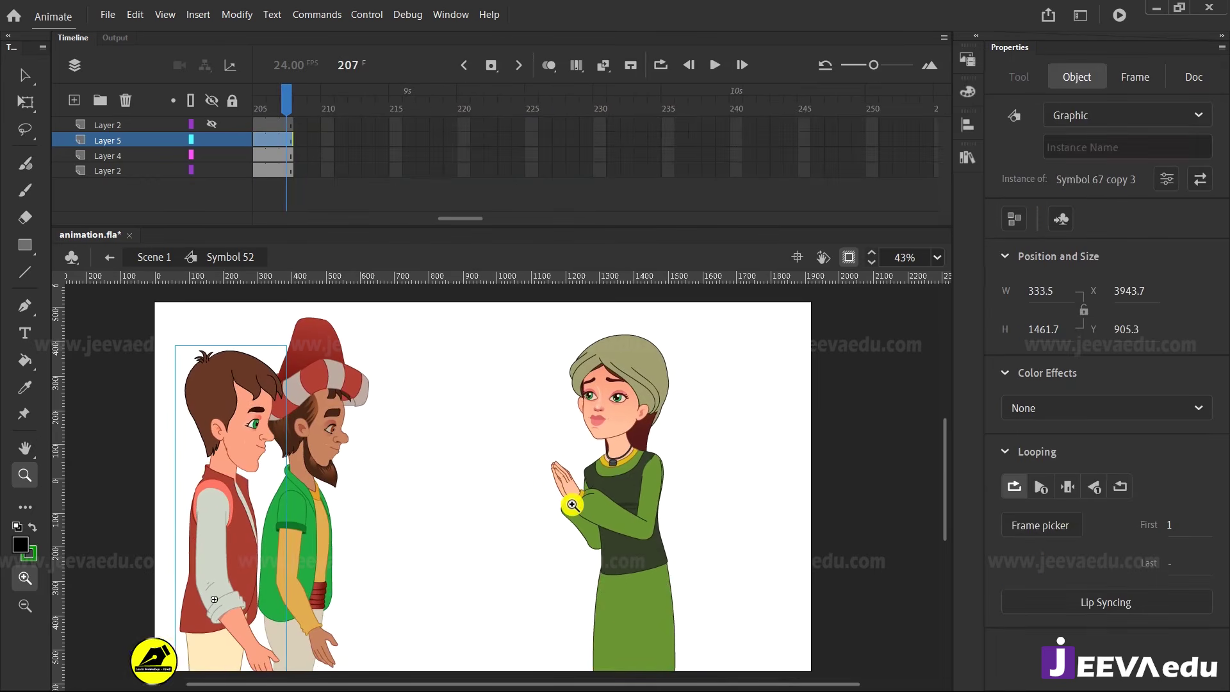
{"action": "key", "text": "Return"}
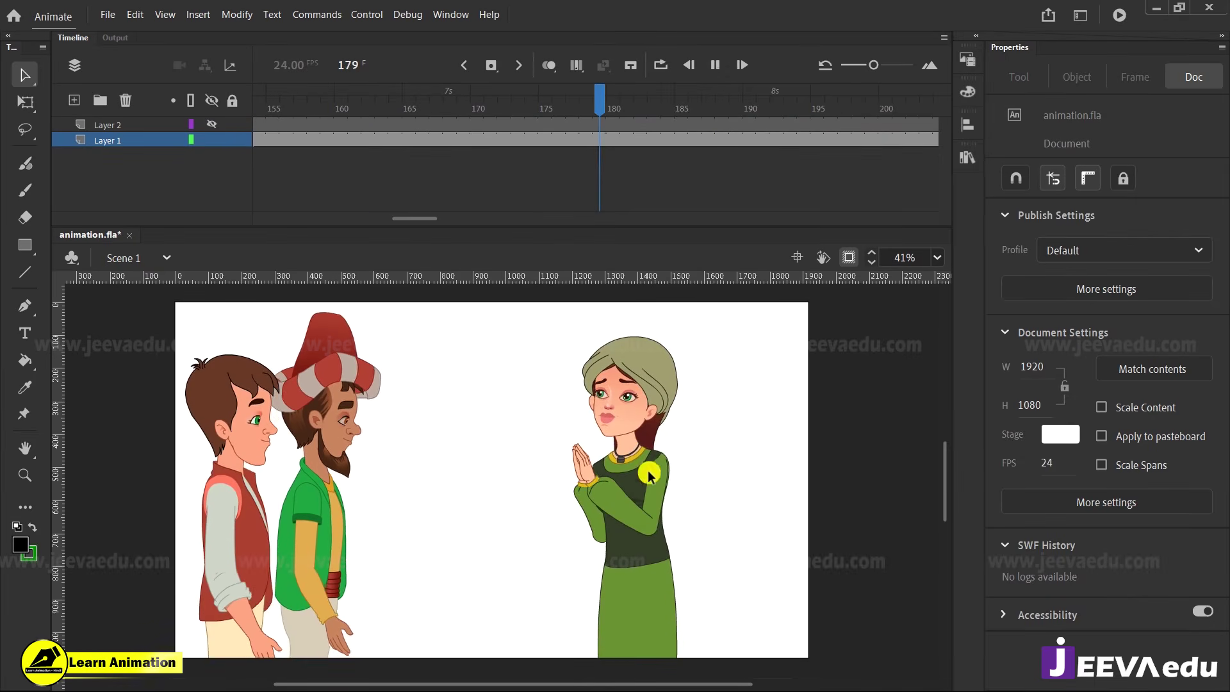
{"action": "left_click", "coordinate": [598, 110]}
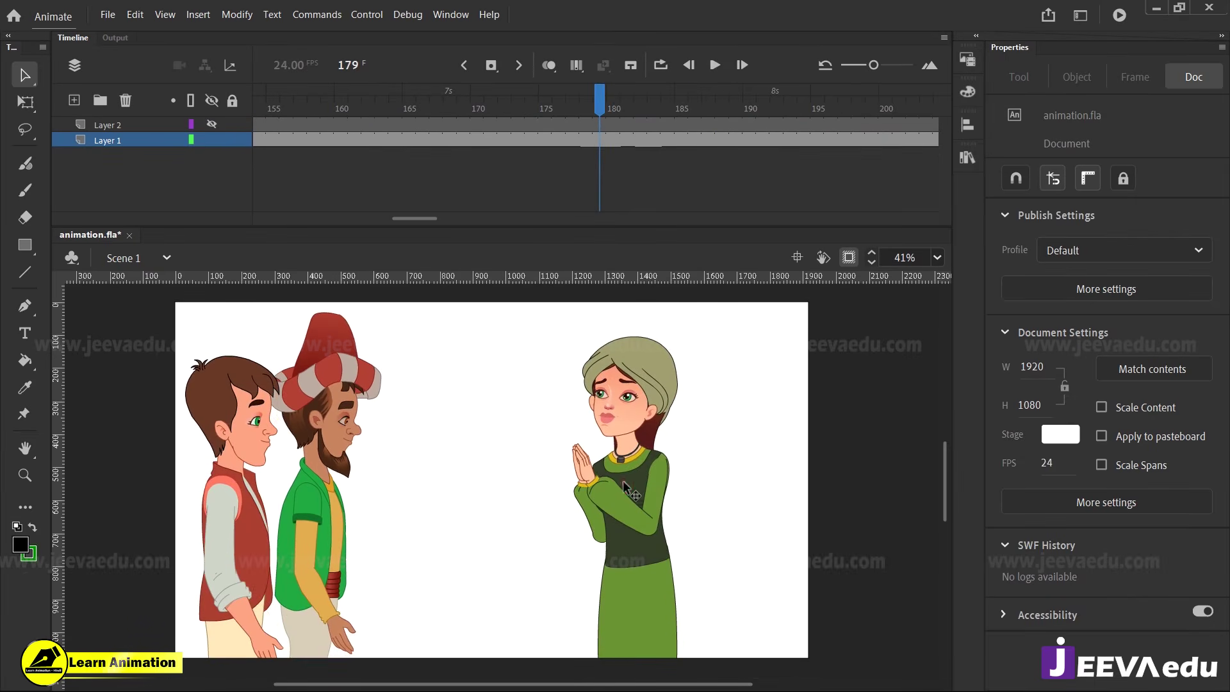
Open Symbol 52, scrub to frame 182, and open the woman's Symbol 75 copy to inspect its tweened body-part layers.
{"action": "left_click", "coordinate": [633, 504]}
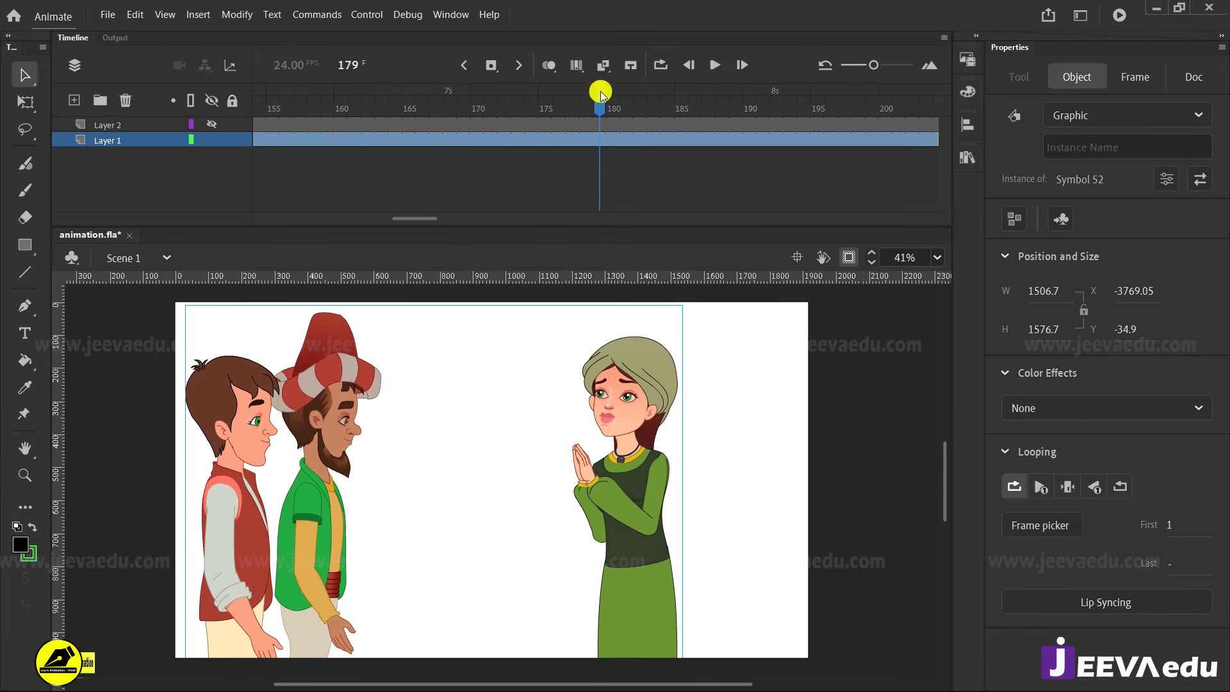
{"action": "left_click", "coordinate": [582, 142]}
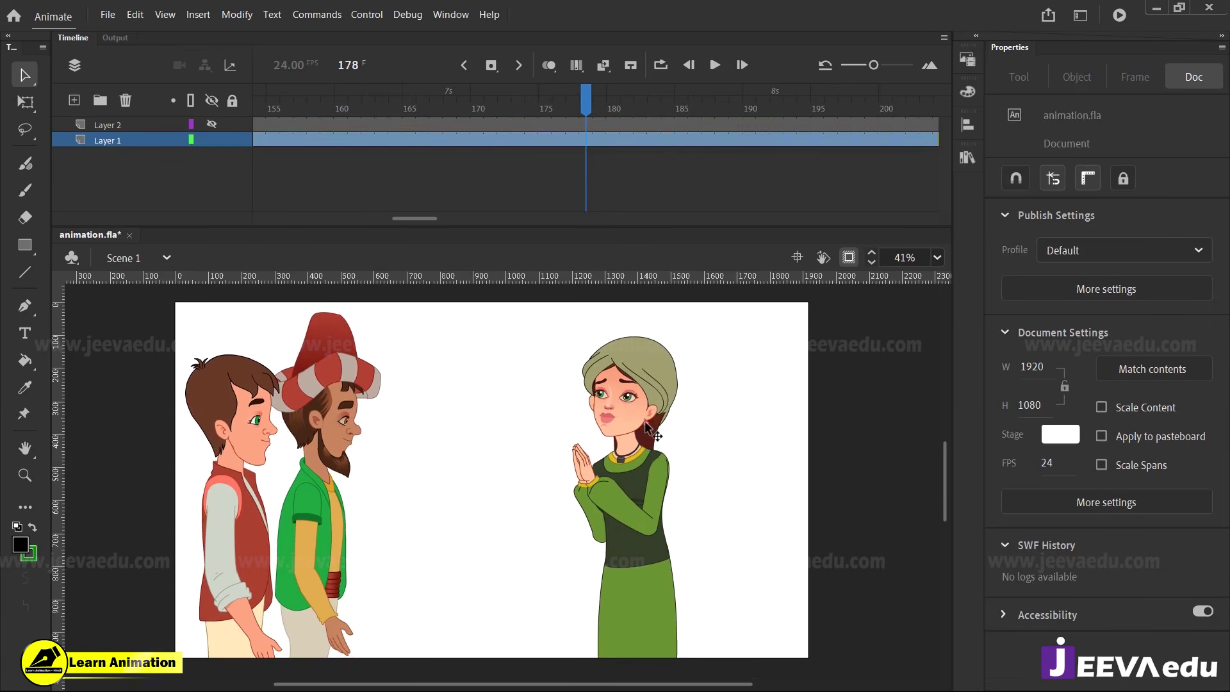
{"action": "double_click", "coordinate": [622, 426]}
{"action": "left_click_drag", "start_coordinate": [566, 110], "coordinate": [656, 147]}
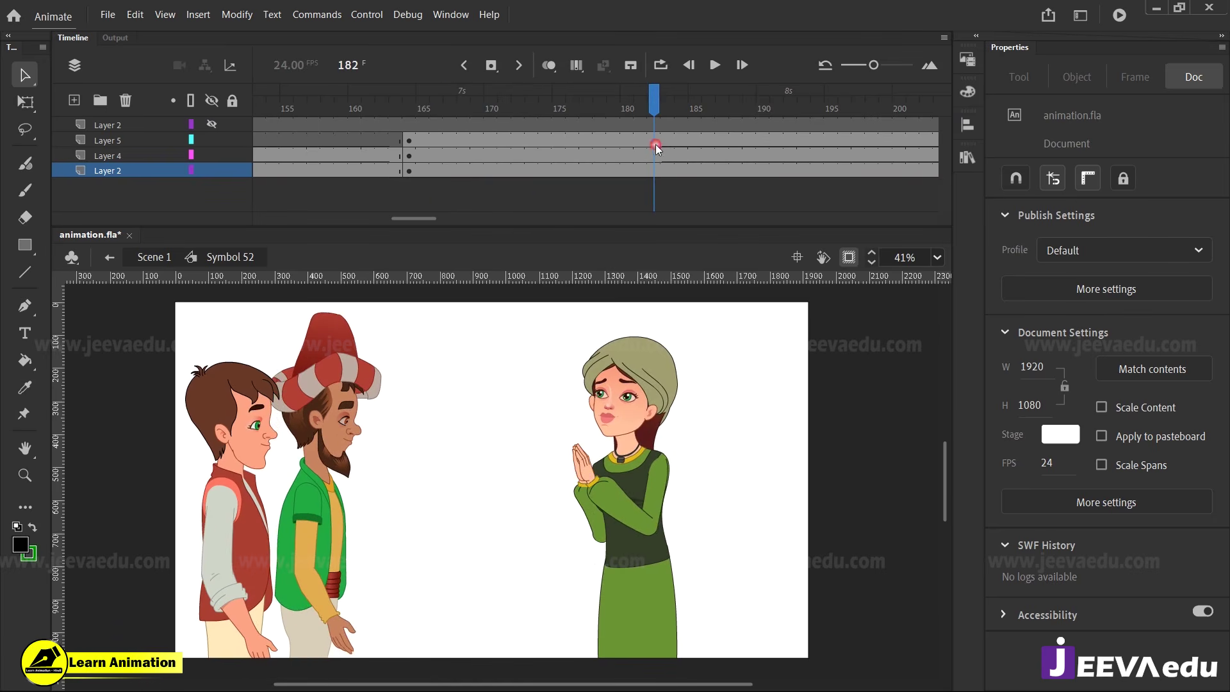
{"action": "left_click", "coordinate": [630, 518]}
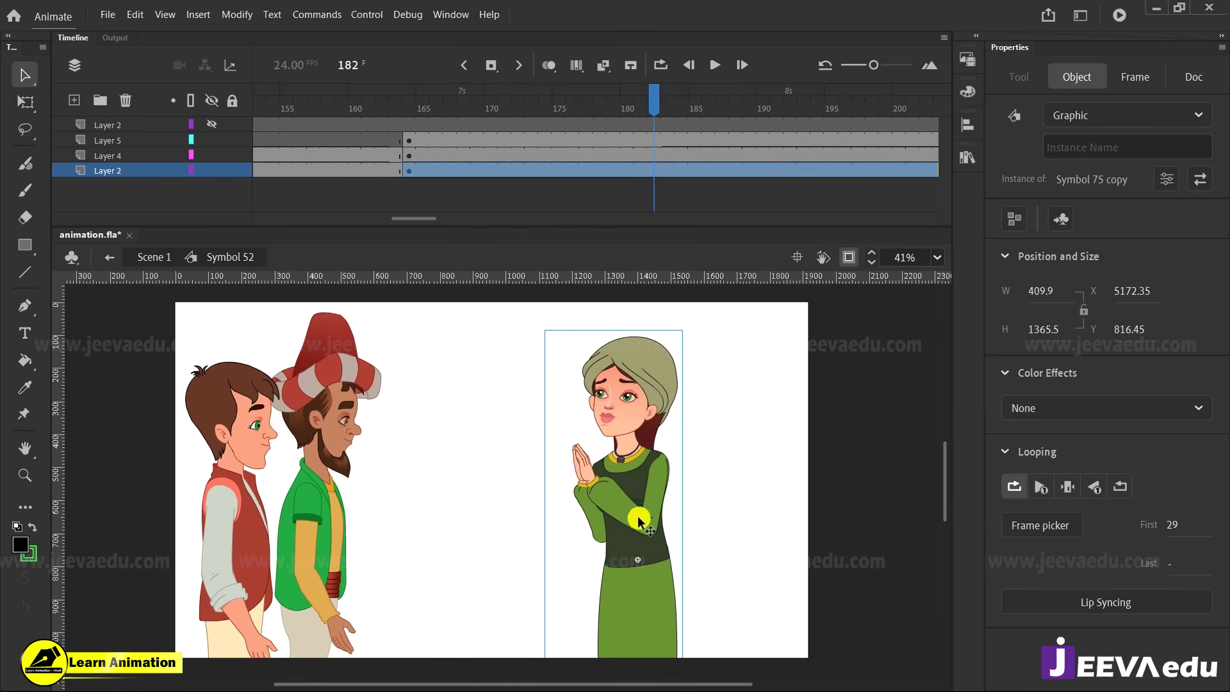
{"action": "double_click", "coordinate": [606, 503]}
{"action": "left_click_drag", "start_coordinate": [596, 123], "coordinate": [586, 153]}
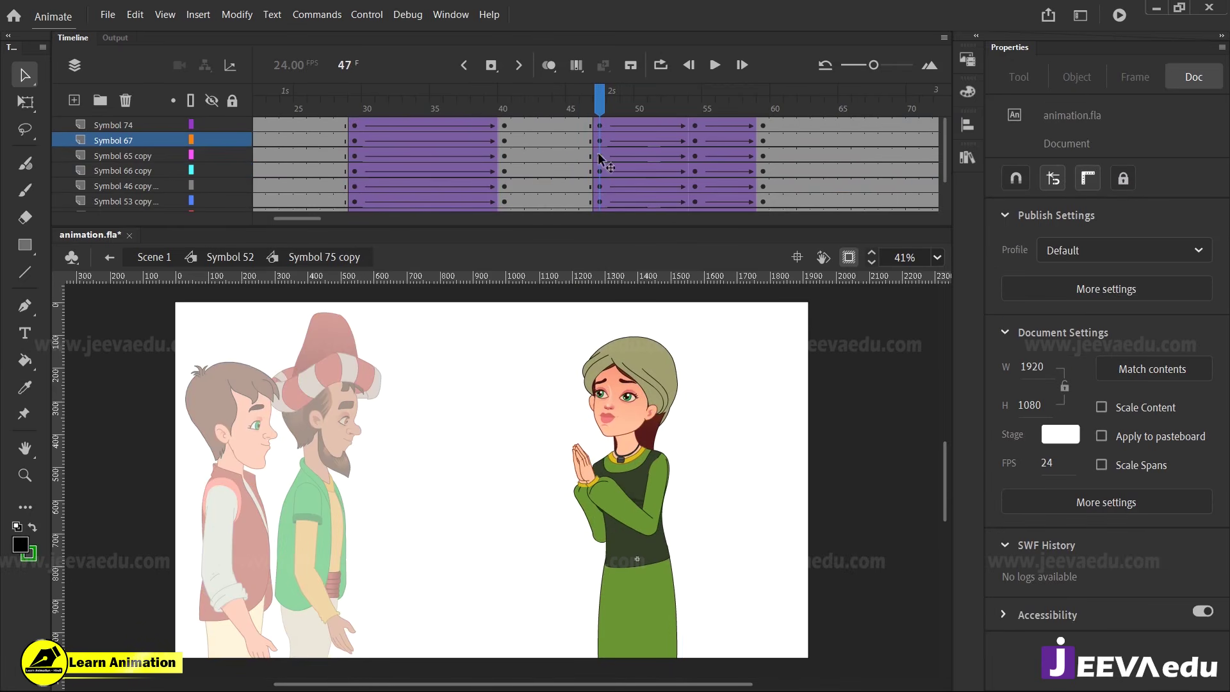
Open the woman's nested arm symbols hgmgh and ngnghn, and select the praying-hands graphic inside.
{"action": "left_click", "coordinate": [608, 501]}
{"action": "left_click_drag", "start_coordinate": [604, 492], "coordinate": [609, 494]}
{"action": "left_click", "coordinate": [586, 487]}
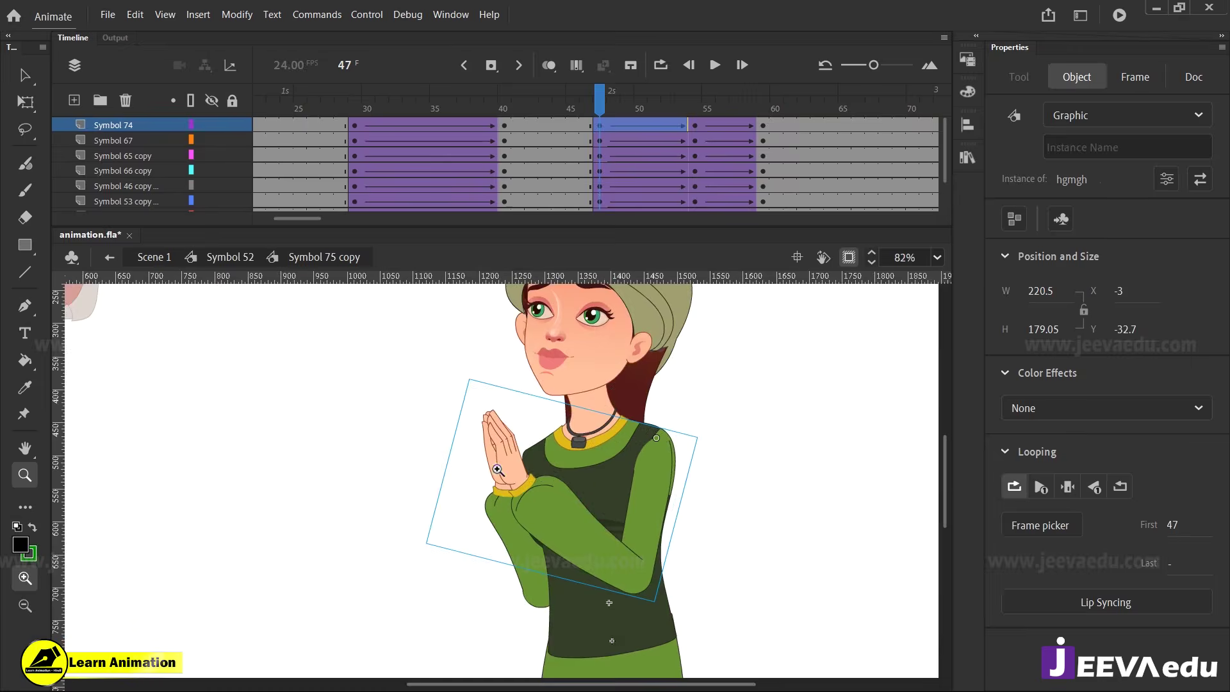
{"action": "left_click", "coordinate": [524, 477]}
{"action": "double_click", "coordinate": [522, 475]}
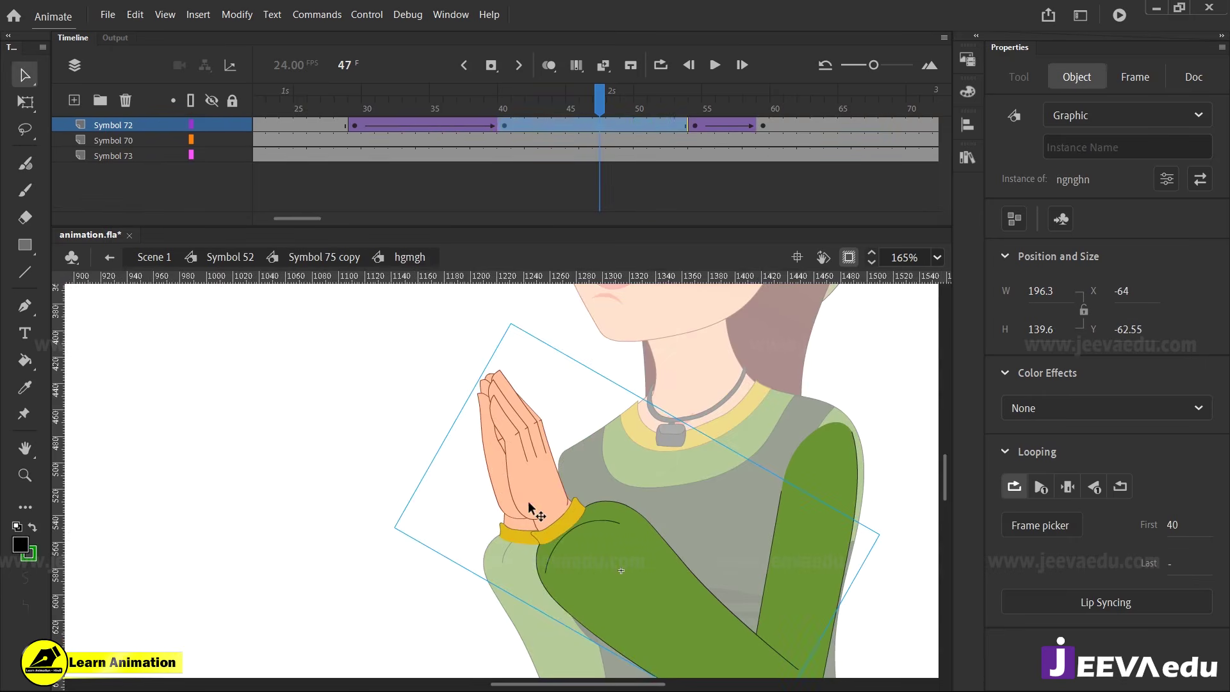
{"action": "double_click", "coordinate": [529, 508]}
{"action": "left_click_drag", "start_coordinate": [509, 503], "coordinate": [555, 516]}
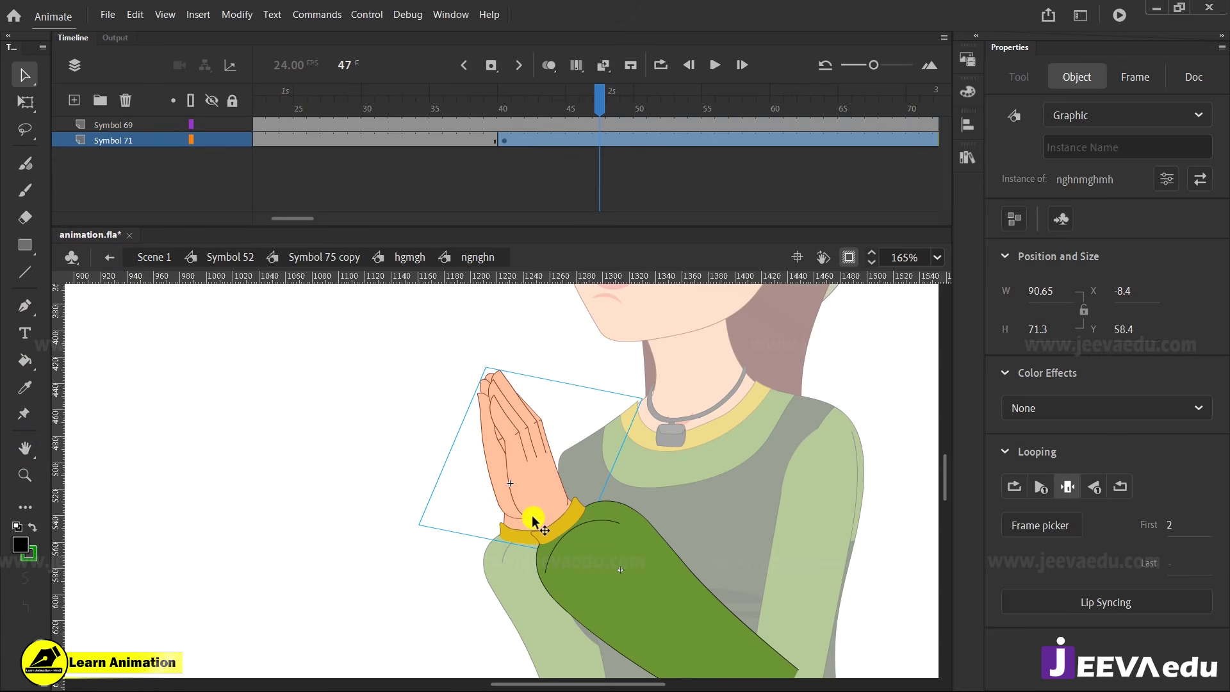
{"action": "mouse_move", "coordinate": [531, 509]}
{"action": "left_mouse_down"}
{"action": "mouse_move", "coordinate": [467, 472]}
{"action": "mouse_move", "coordinate": [531, 509]}
{"action": "left_mouse_up"}
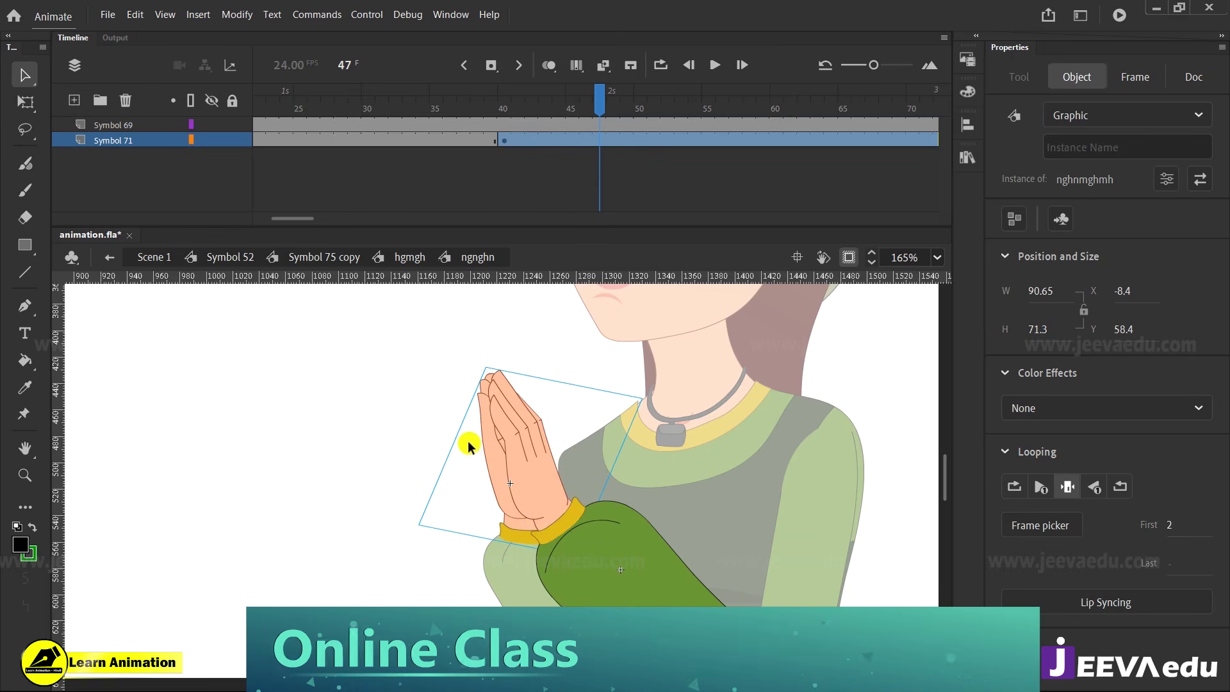
Leave the nested arm symbols and return to Symbol 52 with the whole stage in view.
{"action": "left_click", "coordinate": [218, 257]}
{"action": "key", "text": "z"}
{"action": "scroll", "coordinate": [510, 544], "scroll_direction": "down", "scroll_amount": 4}
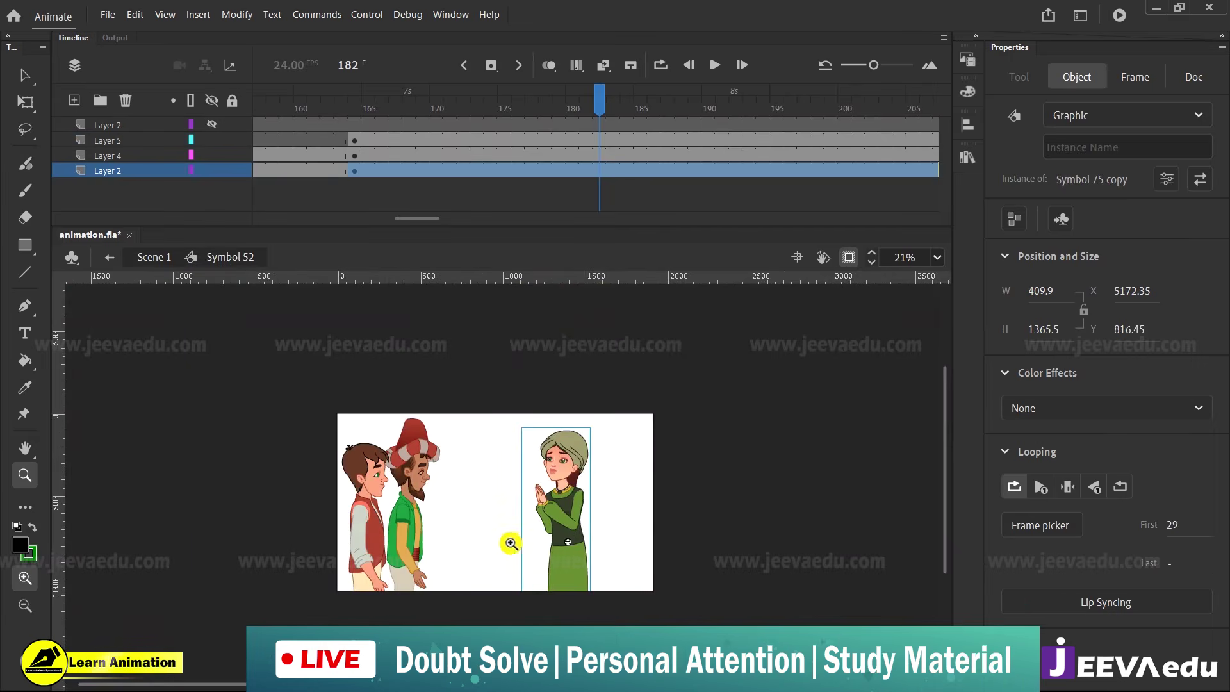
Play back the side-view shot in Symbol 52, and replay the earlier group and two-men shots with a pause at frame 122.
{"action": "left_click_drag", "start_coordinate": [325, 407], "coordinate": [669, 611]}
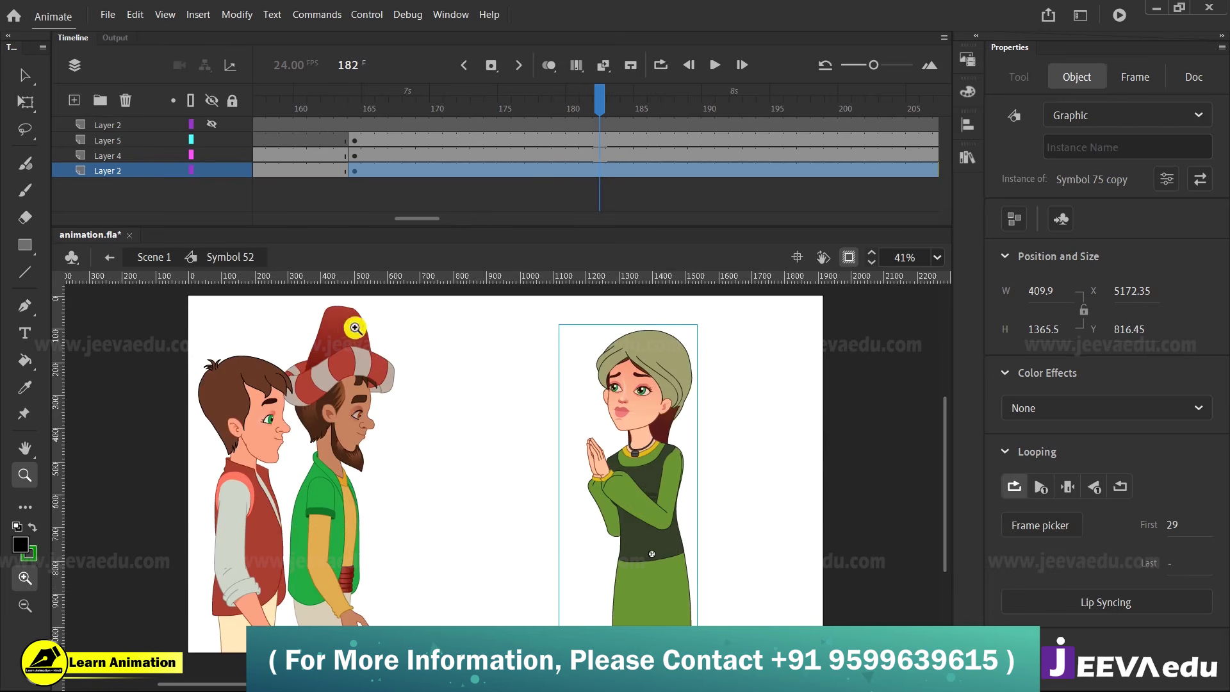
{"action": "key", "text": "Return"}
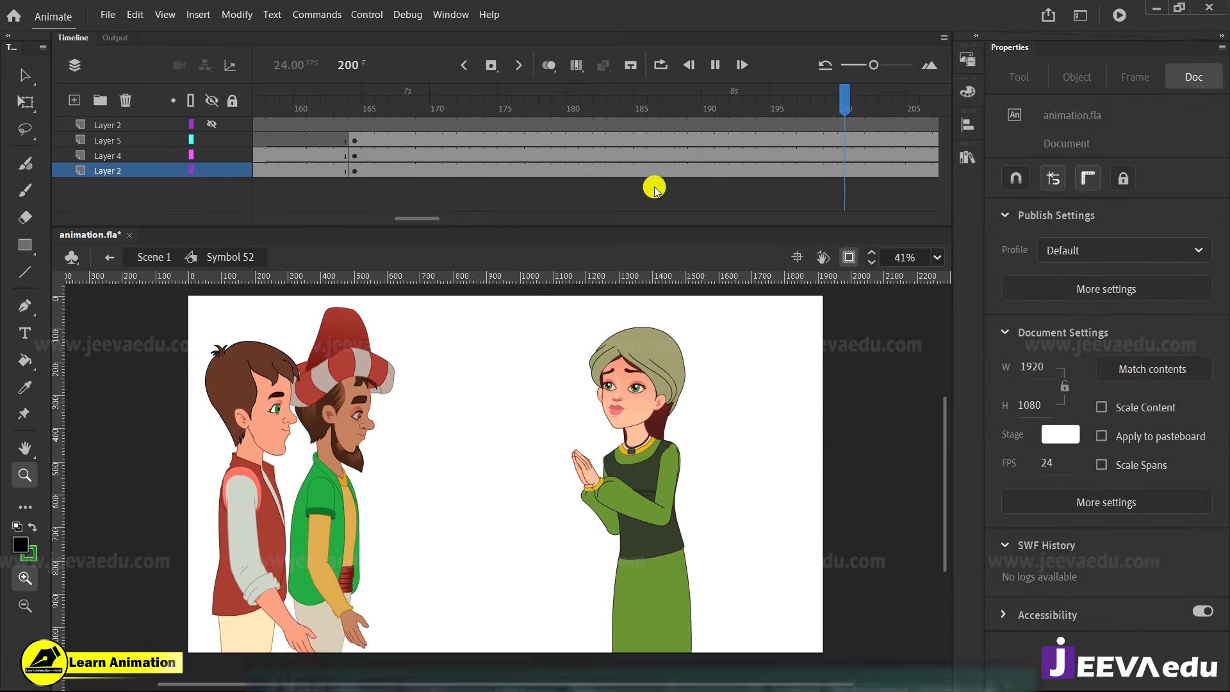
{"action": "left_click", "coordinate": [492, 141]}
{"action": "key", "text": "Return"}
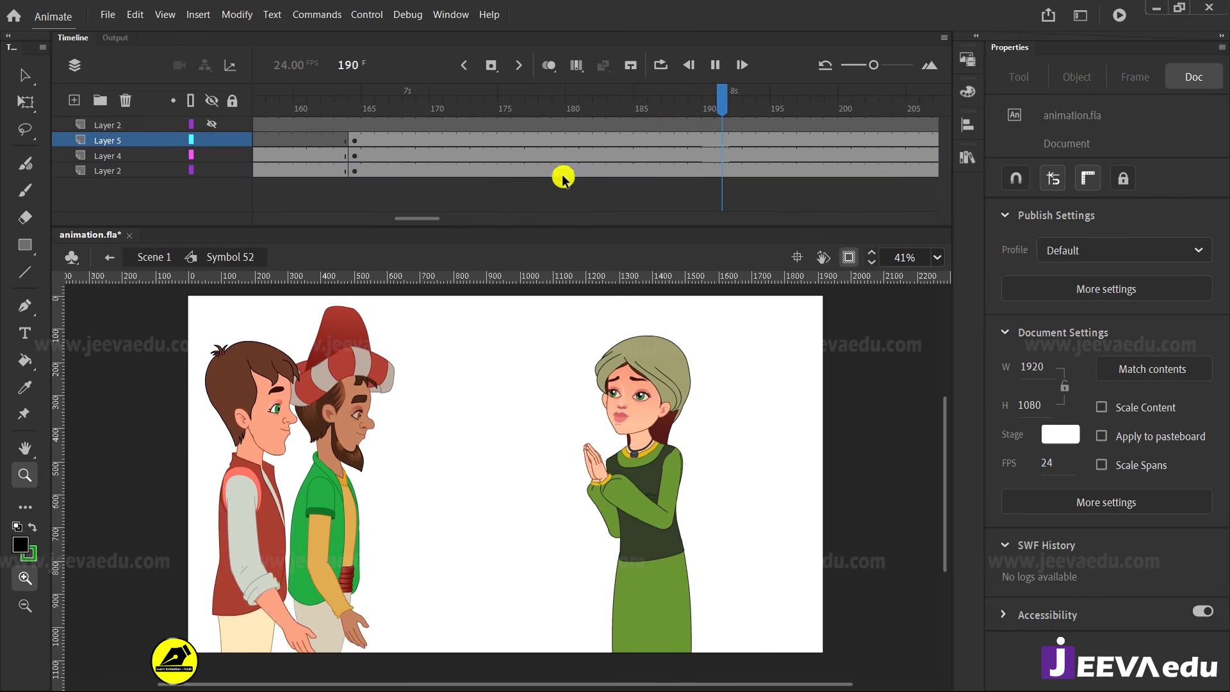
{"action": "key", "text": "Return"}
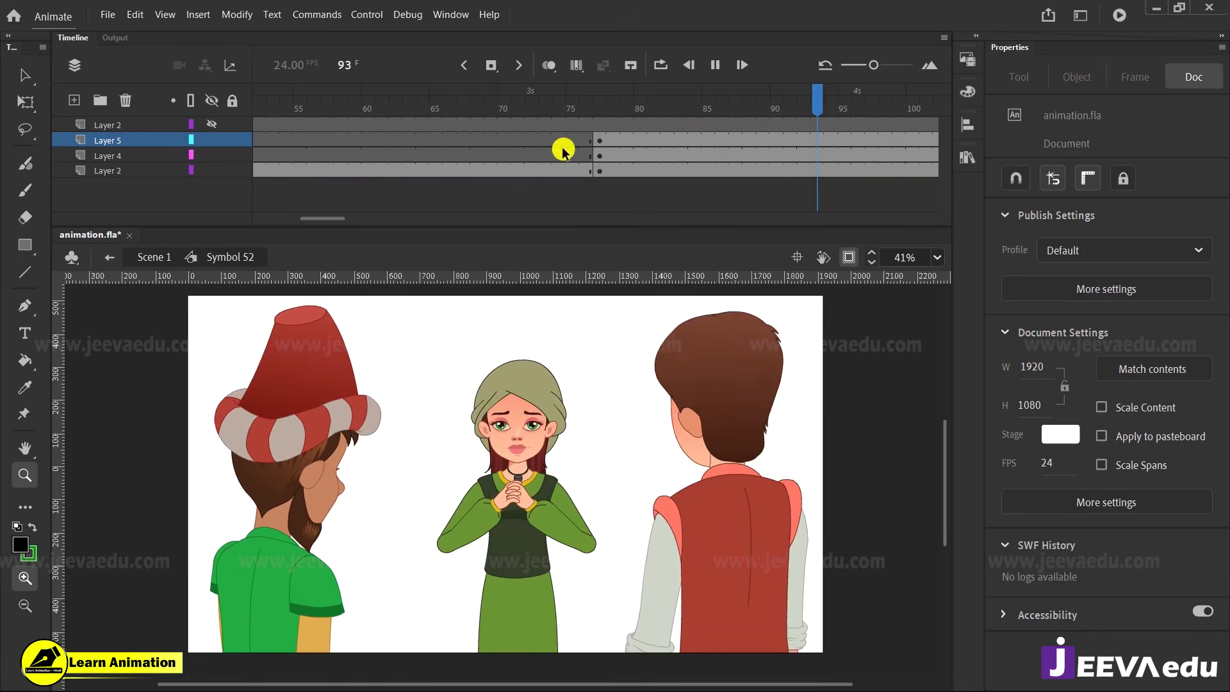
{"action": "key", "text": "Return"}
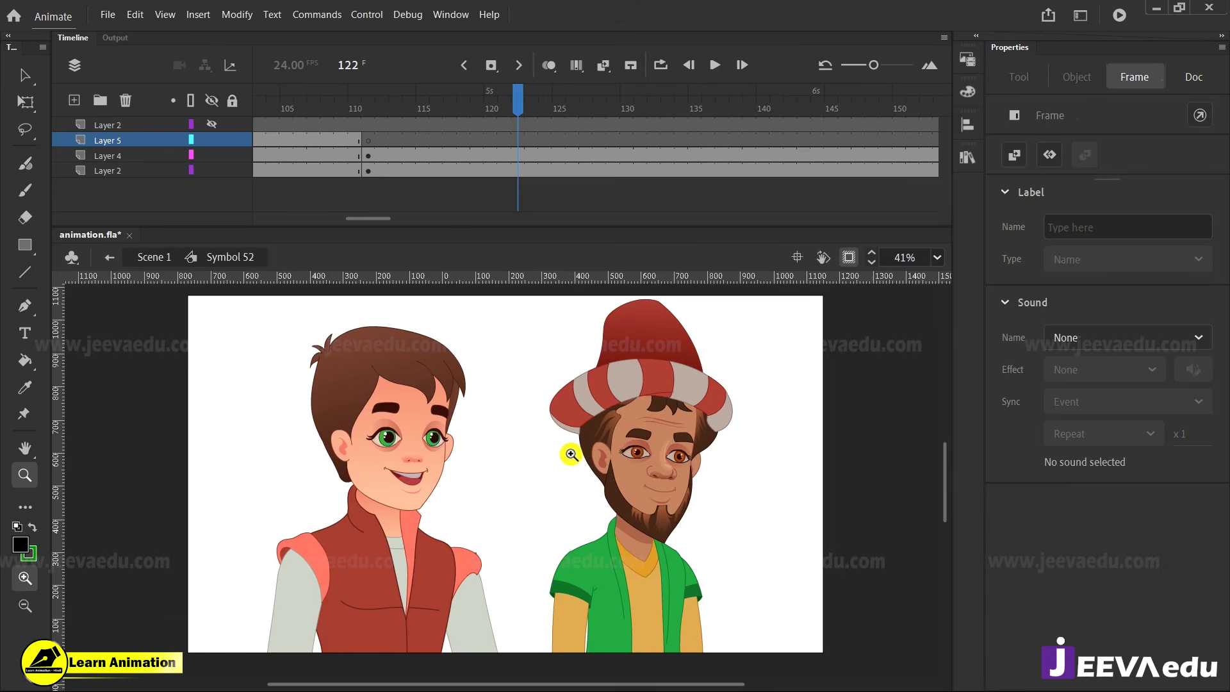
{"action": "key", "text": "Return"}
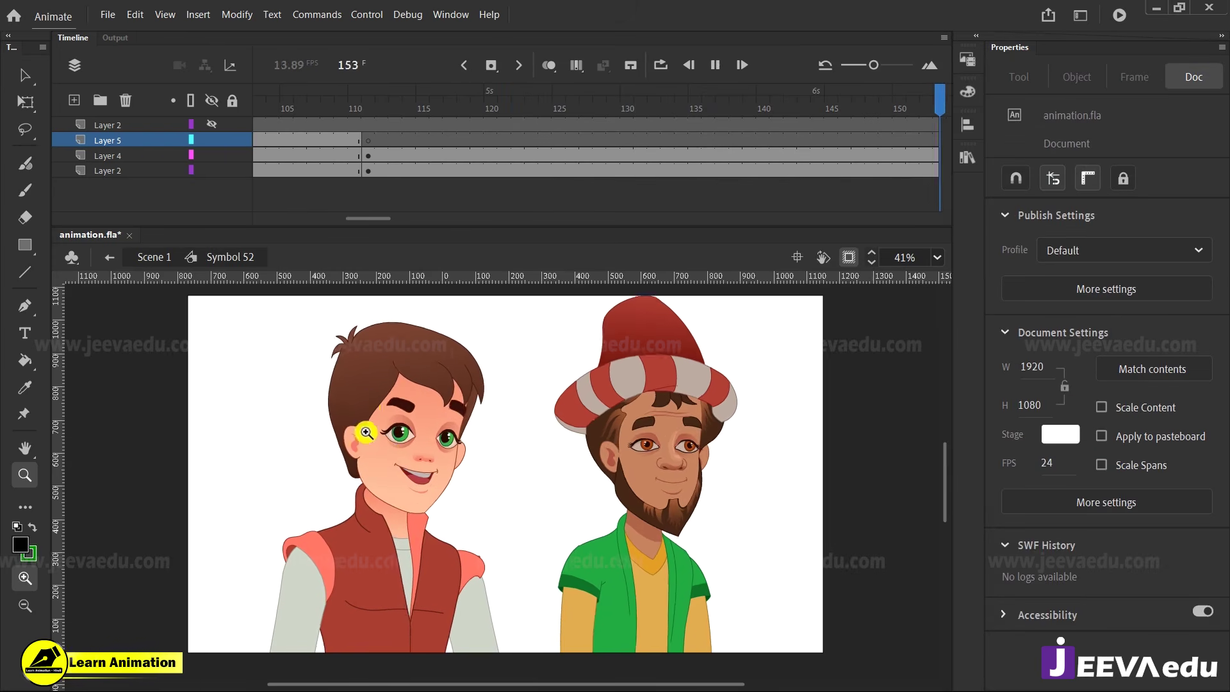
Scrub to frame 81, open the red-vested man's Symbol 66, and scrub its tweened layers to frame 55 and back to frame 1.
{"action": "left_click", "coordinate": [378, 112]}
{"action": "left_click_drag", "start_coordinate": [377, 112], "coordinate": [360, 159]}
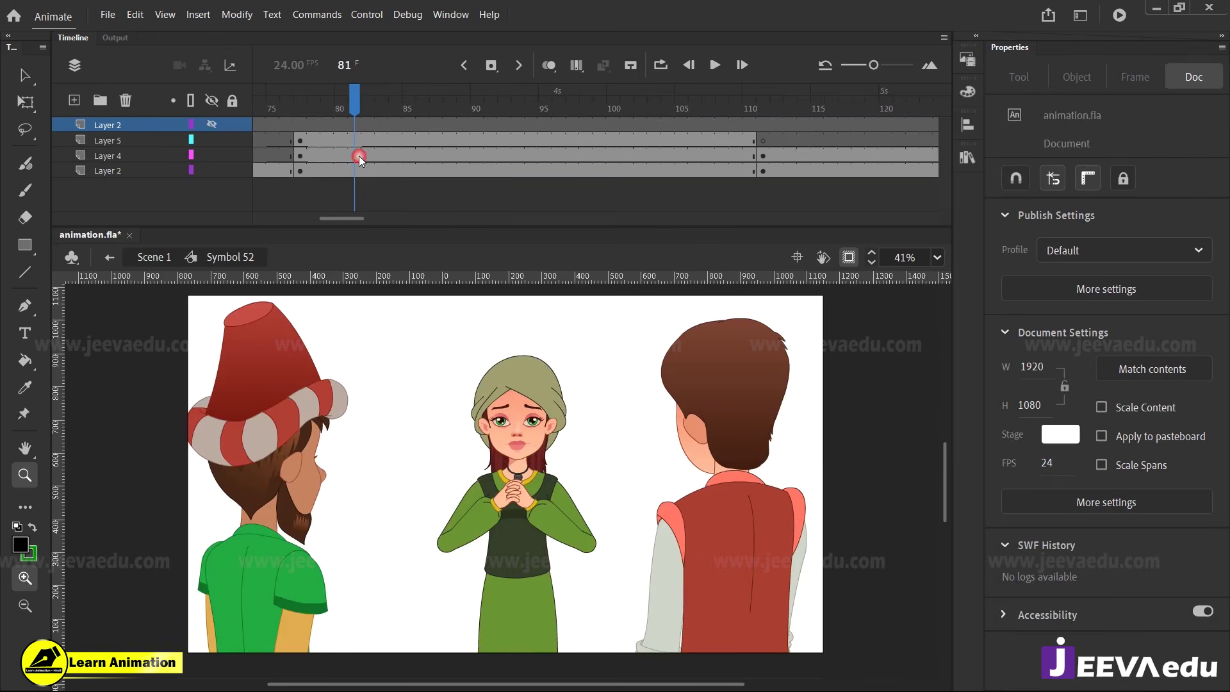
{"action": "key", "text": "v"}
{"action": "left_click", "coordinate": [264, 443]}
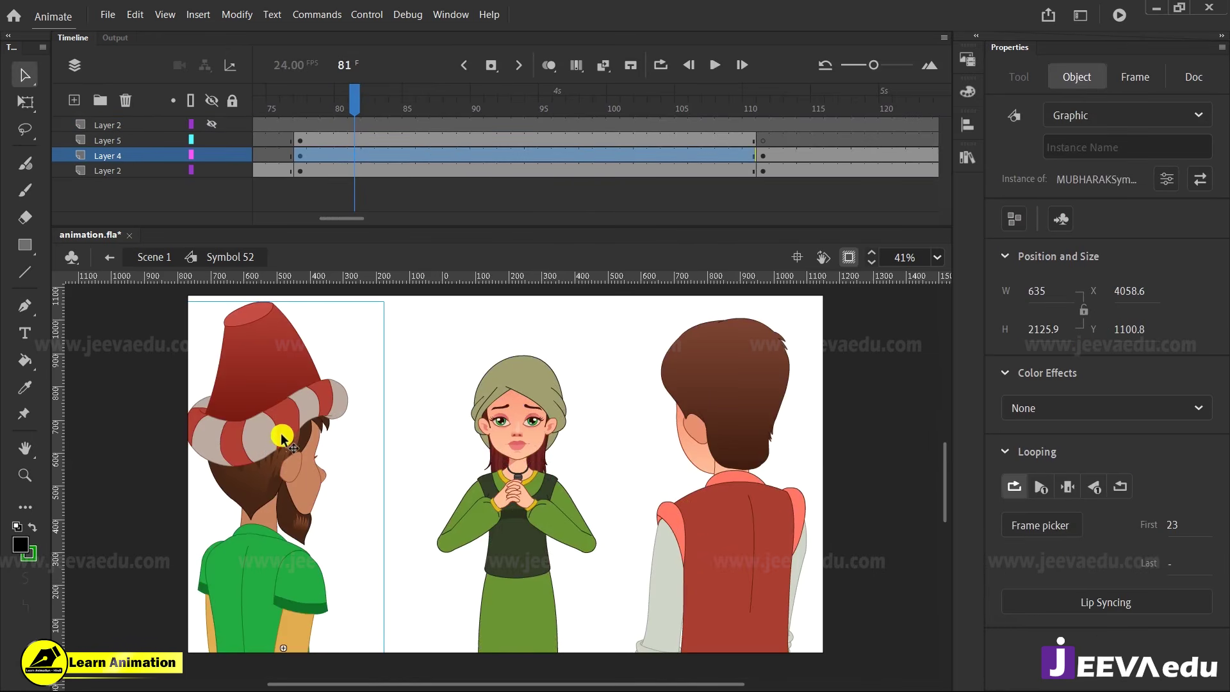
{"action": "left_click", "coordinate": [740, 509]}
{"action": "double_click", "coordinate": [738, 505]}
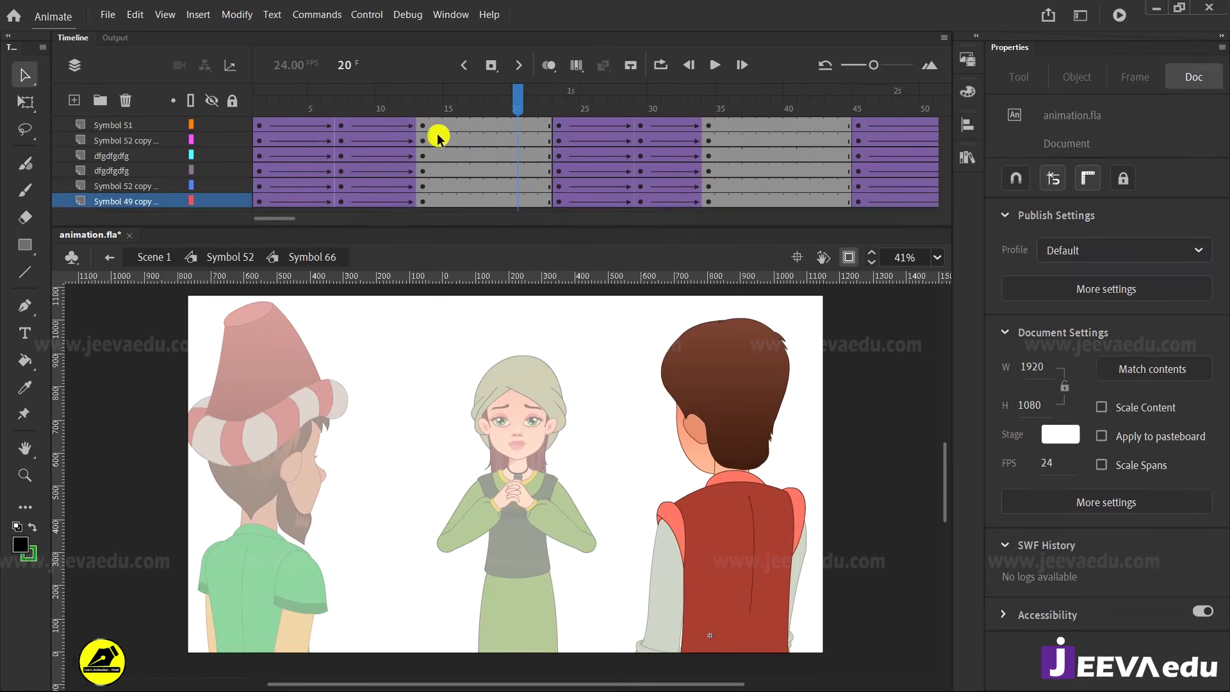
{"action": "left_click_drag", "start_coordinate": [476, 107], "coordinate": [660, 157]}
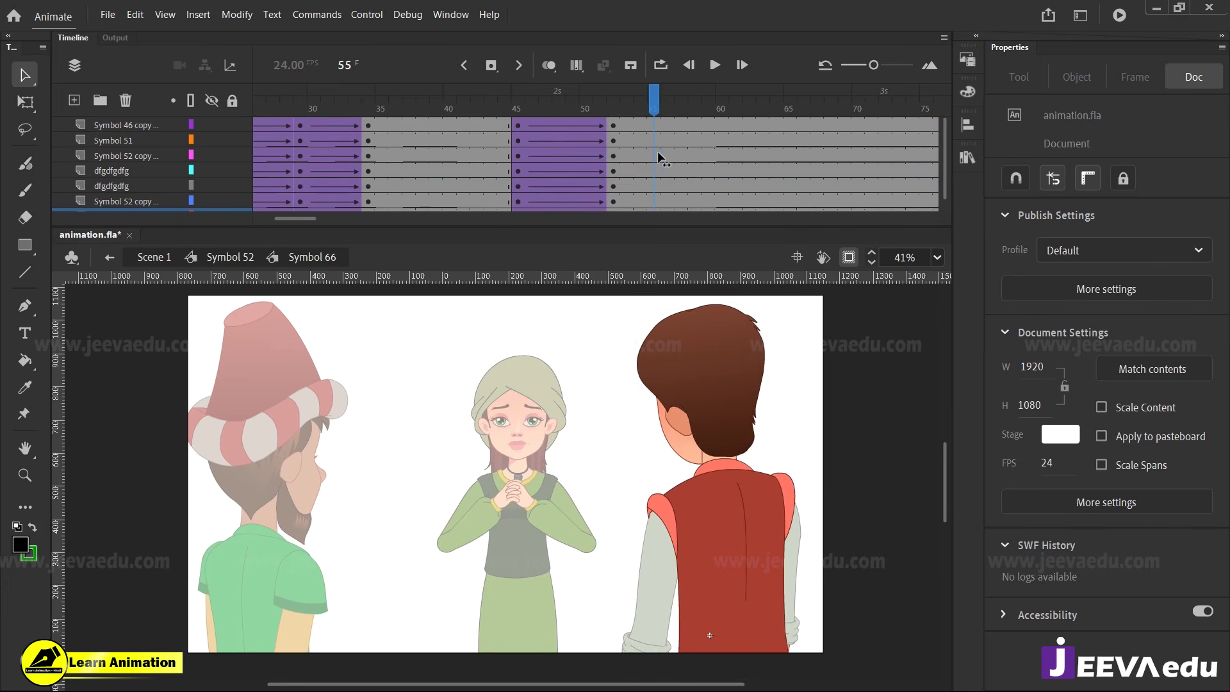
{"action": "left_click_drag", "start_coordinate": [652, 103], "coordinate": [5, 138]}
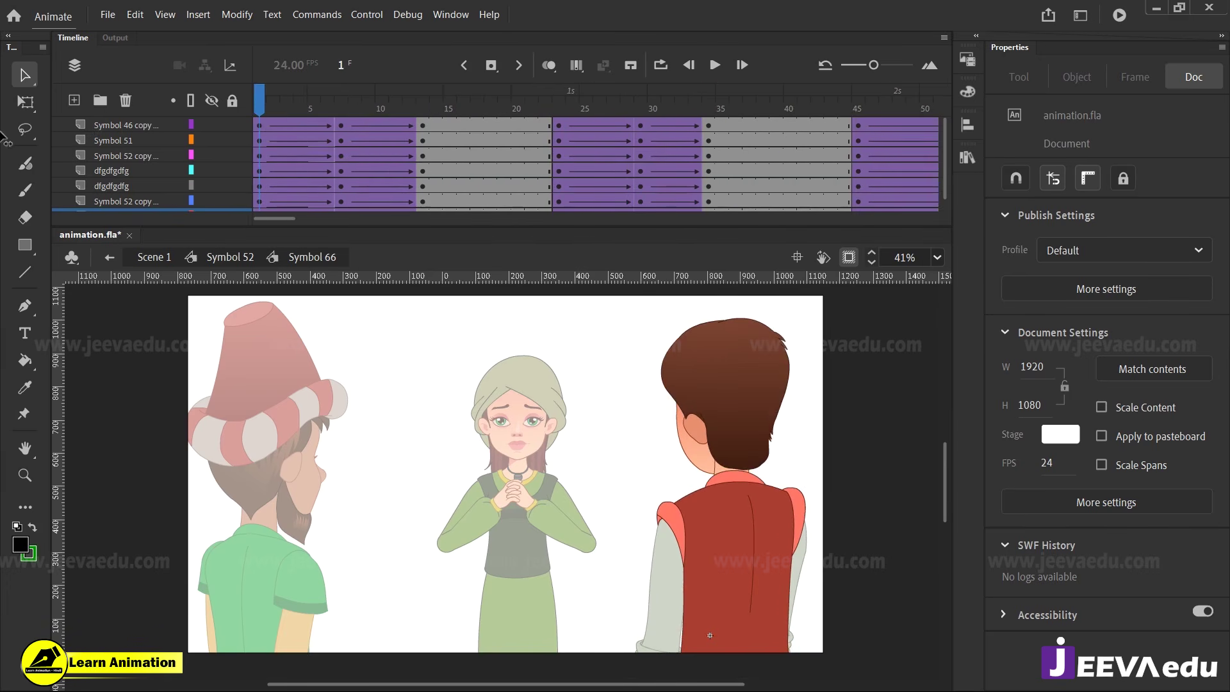
Return to Symbol 52 and at frame 77 set the red-vested man's looping first frame to 50.
{"action": "double_click", "coordinate": [388, 428]}
{"action": "left_click_drag", "start_coordinate": [537, 115], "coordinate": [543, 106]}
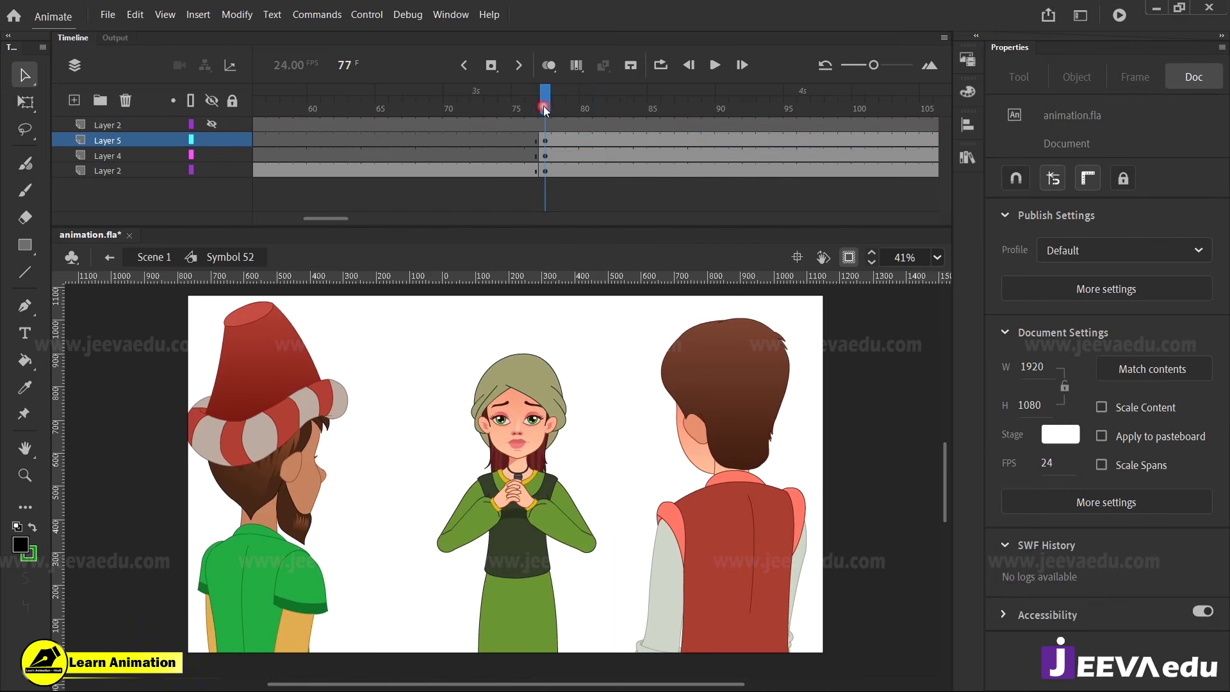
{"action": "left_click", "coordinate": [716, 400]}
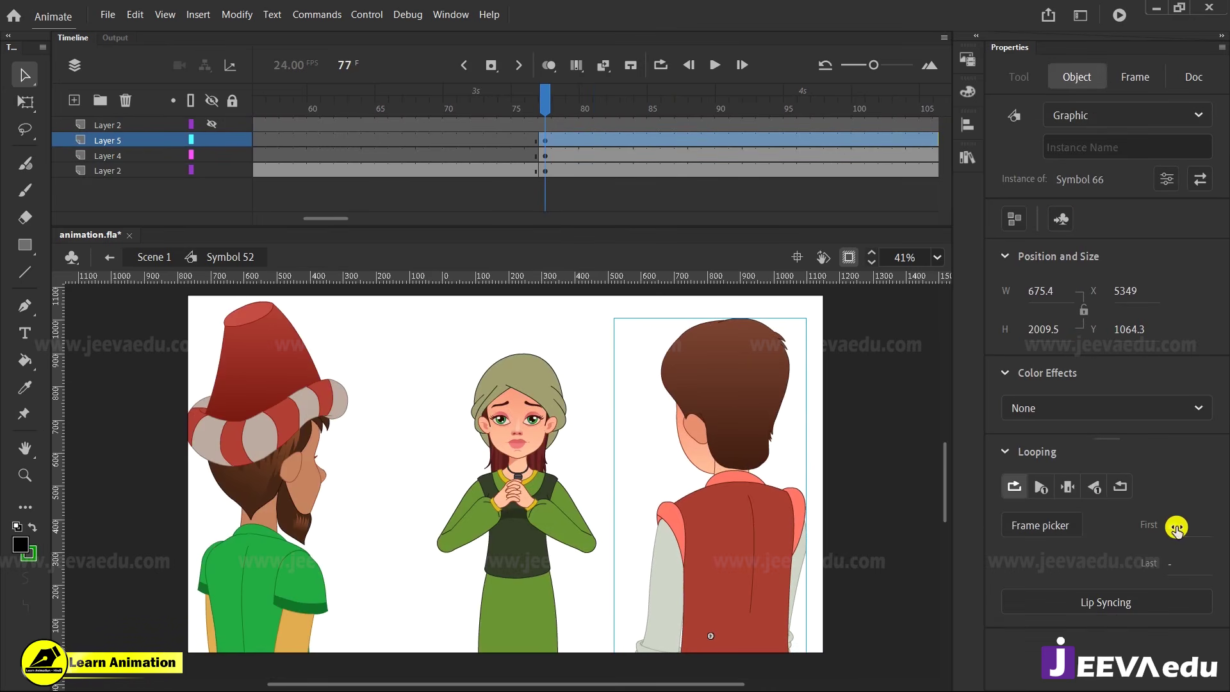
{"action": "type", "text": "0"}
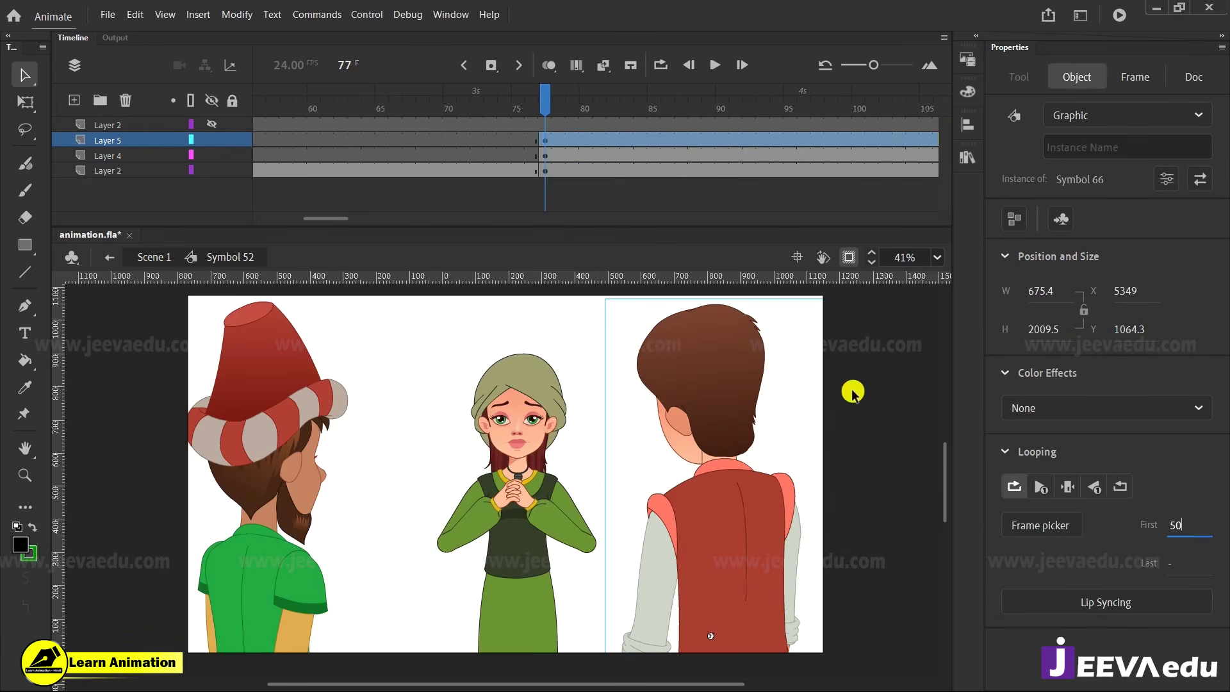
Set the red-vested man's looping first frame to 16 at frame 77 and scrub to frame 86 to check his motion.
{"action": "left_click_drag", "start_coordinate": [559, 112], "coordinate": [545, 137]}
{"action": "left_click", "coordinate": [670, 401]}
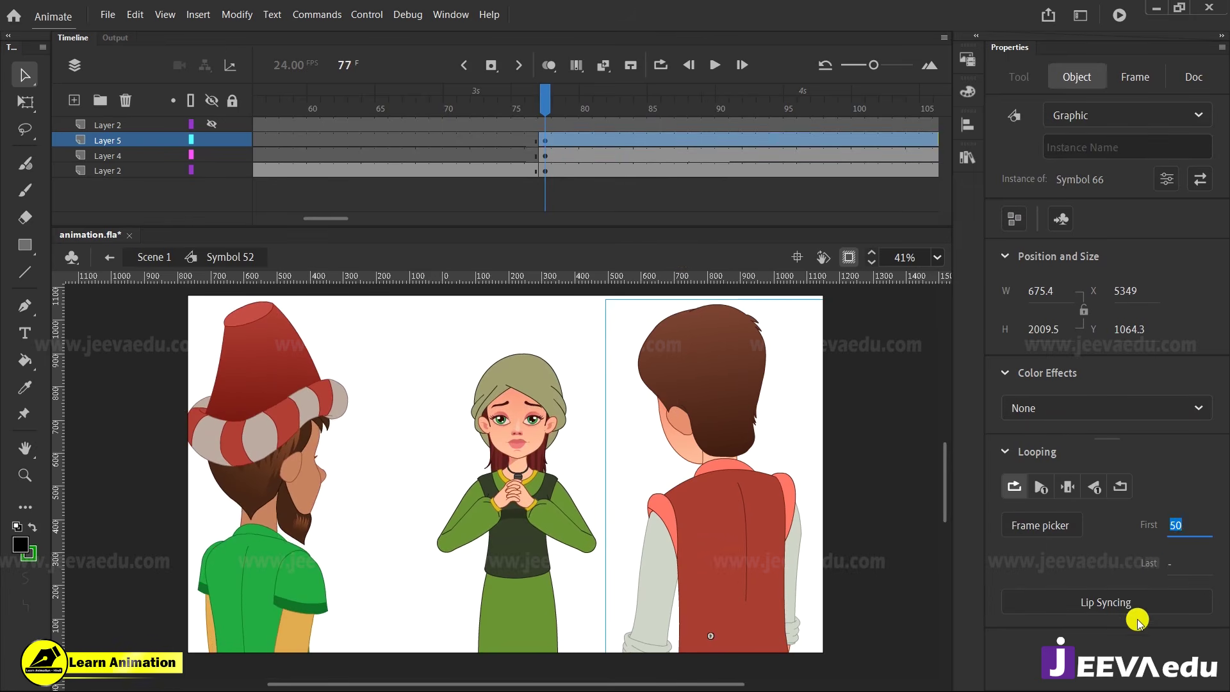
{"action": "type", "text": "16"}
{"action": "left_click_drag", "start_coordinate": [574, 137], "coordinate": [549, 161]}
{"action": "left_click_drag", "start_coordinate": [549, 110], "coordinate": [666, 130]}
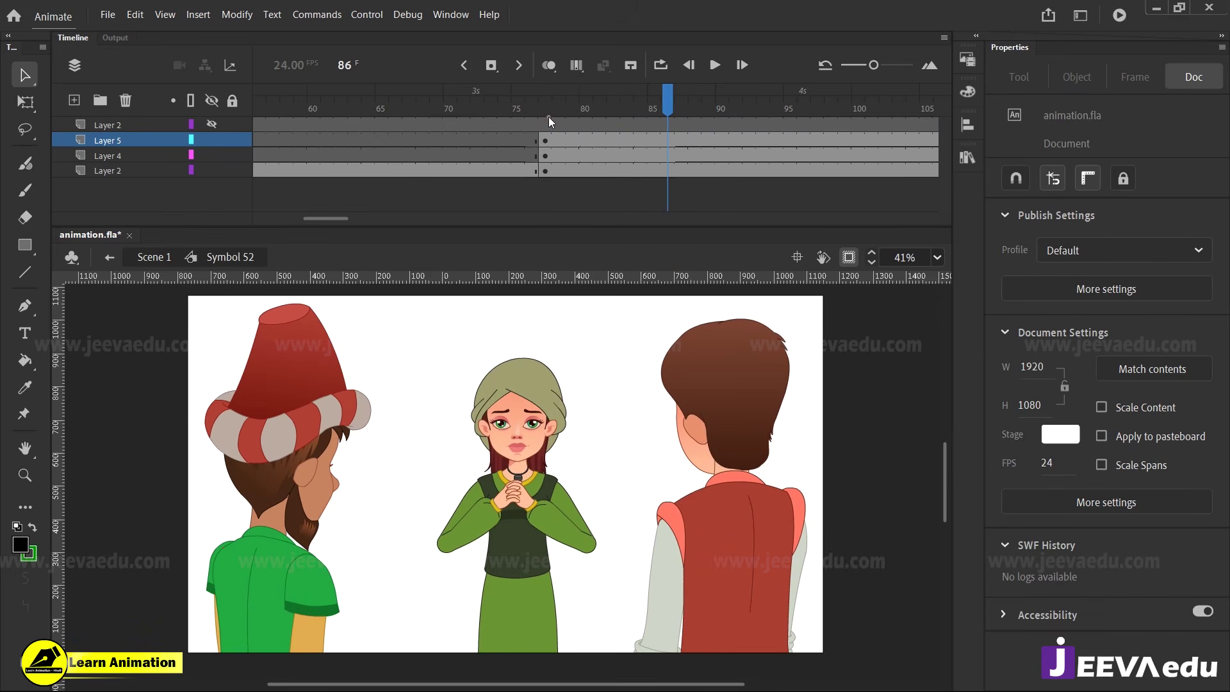
{"action": "left_click", "coordinate": [549, 110]}
{"action": "double_click", "coordinate": [681, 141]}
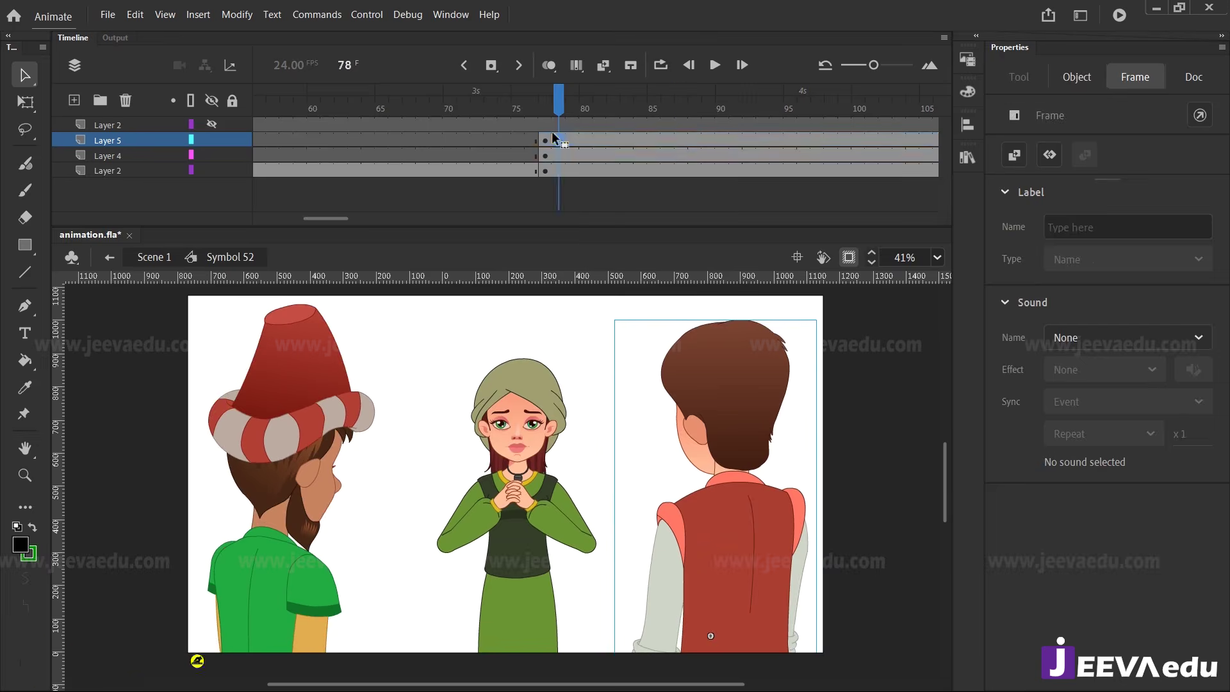
Reopen Symbol 66, scrub to frame 15 to examine the starting pose, and go back to Symbol 52.
{"action": "double_click", "coordinate": [720, 358]}
{"action": "left_click_drag", "start_coordinate": [395, 103], "coordinate": [452, 145]}
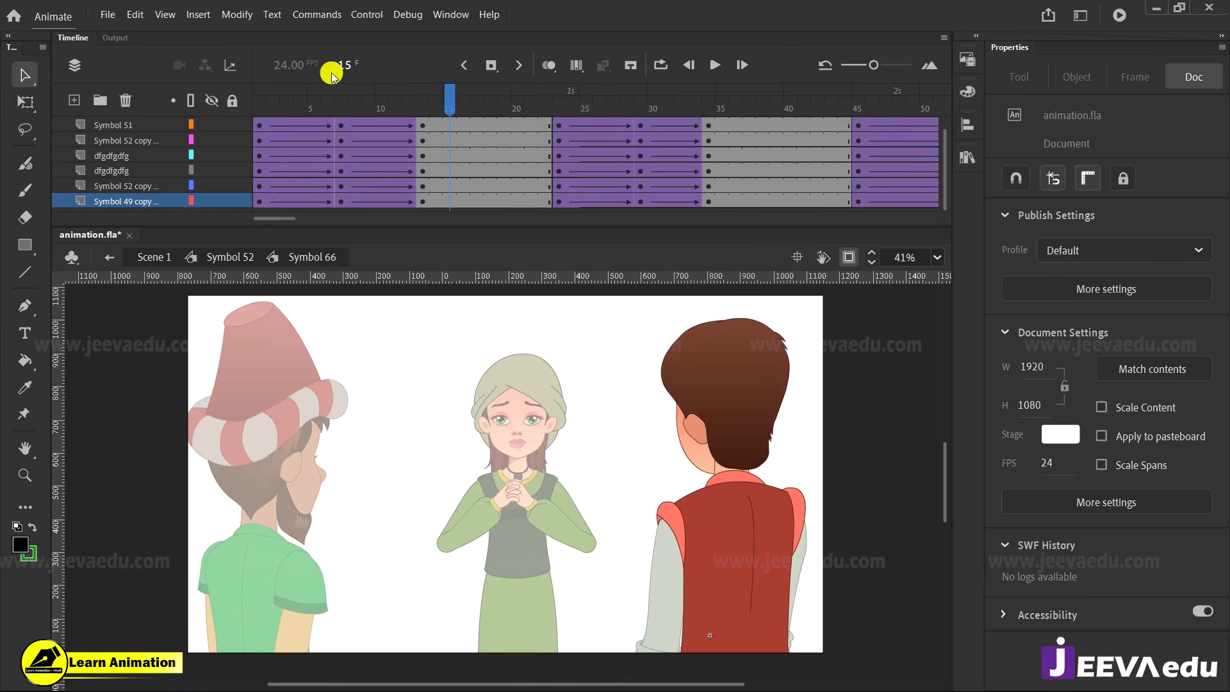
{"action": "mouse_move", "coordinate": [464, 107]}
{"action": "left_mouse_down"}
{"action": "mouse_move", "coordinate": [839, 109]}
{"action": "mouse_move", "coordinate": [450, 110]}
{"action": "left_mouse_up"}
{"action": "left_click", "coordinate": [232, 257]}
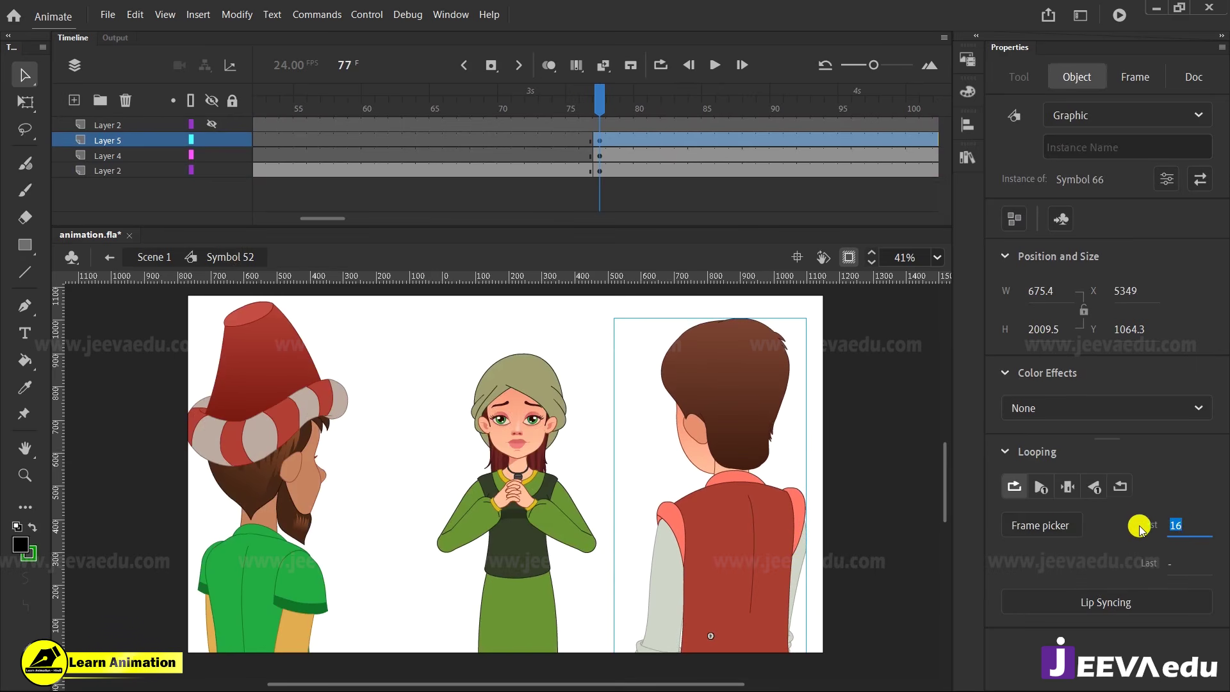
In the two-men shot, open the red-vested man's gfmngfnm symbol, scrub its tweens to frame 55, and return to Symbol 52.
{"action": "left_click_drag", "start_coordinate": [588, 102], "coordinate": [519, 132]}
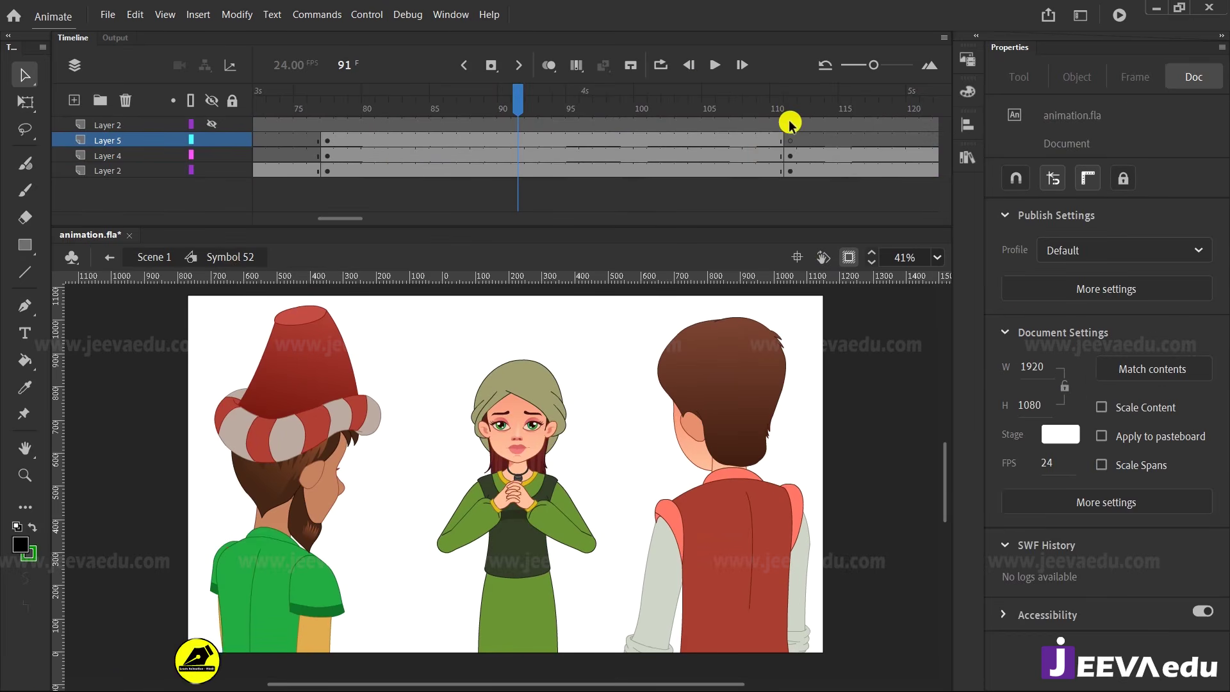
{"action": "left_click", "coordinate": [790, 125]}
{"action": "left_click", "coordinate": [404, 472]}
{"action": "double_click", "coordinate": [406, 474]}
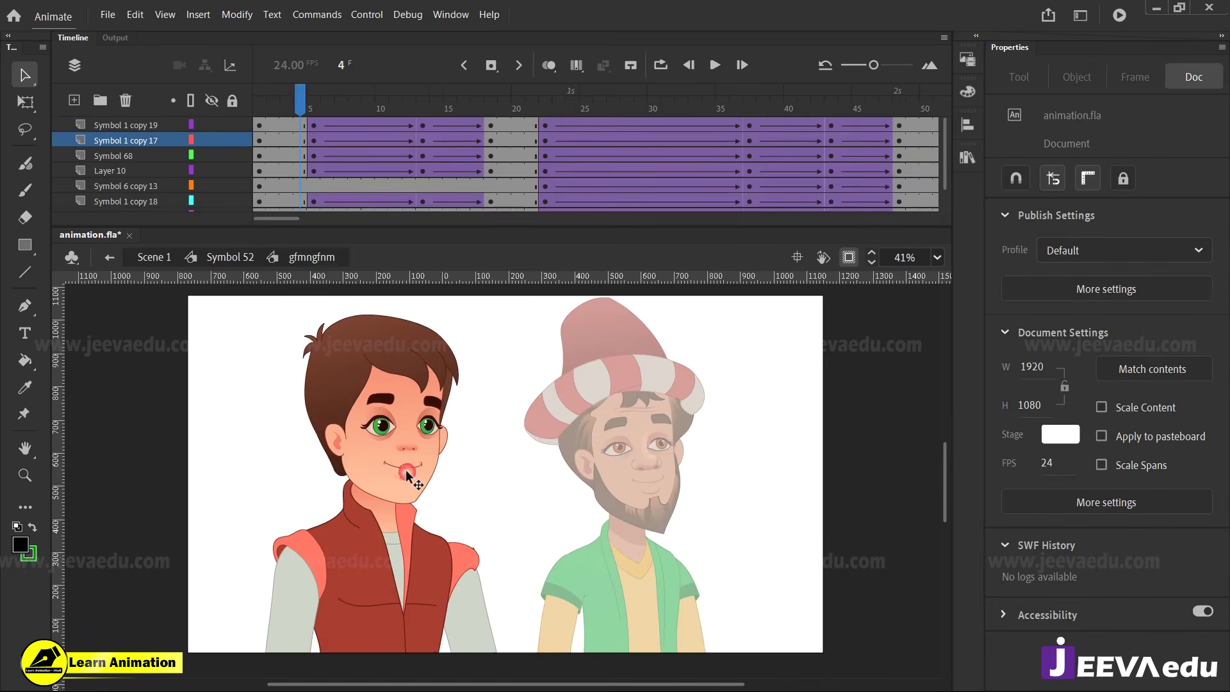
{"action": "left_click_drag", "start_coordinate": [316, 103], "coordinate": [590, 189]}
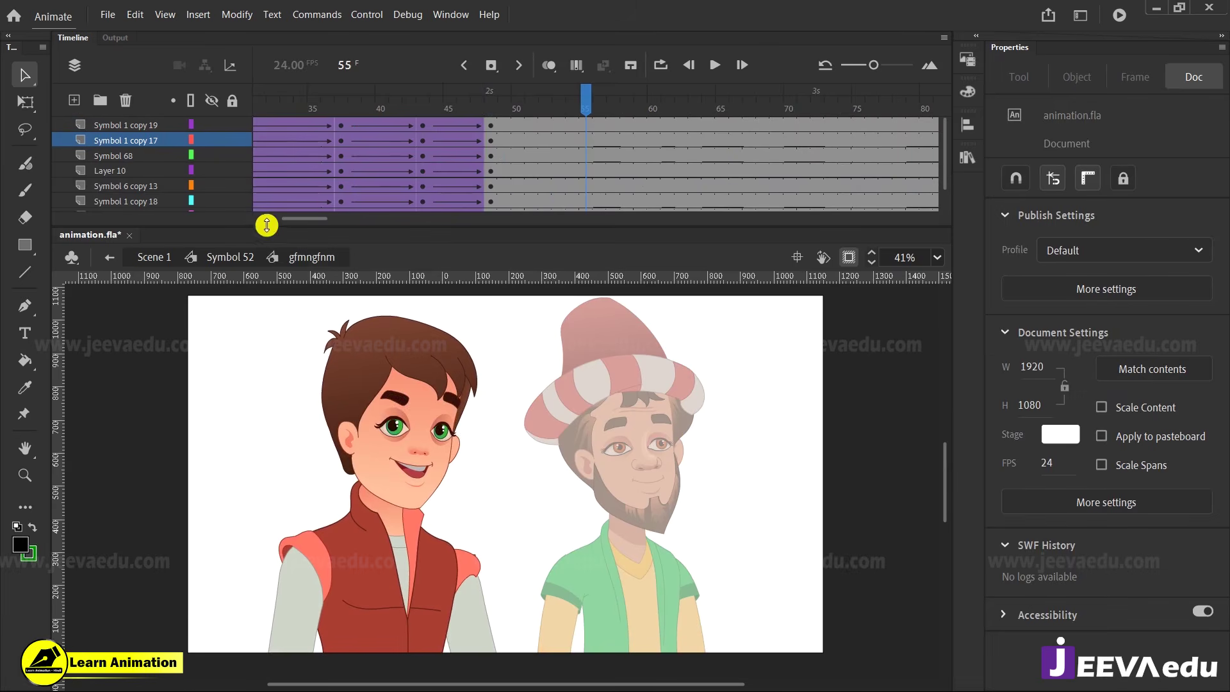
{"action": "left_click", "coordinate": [224, 258]}
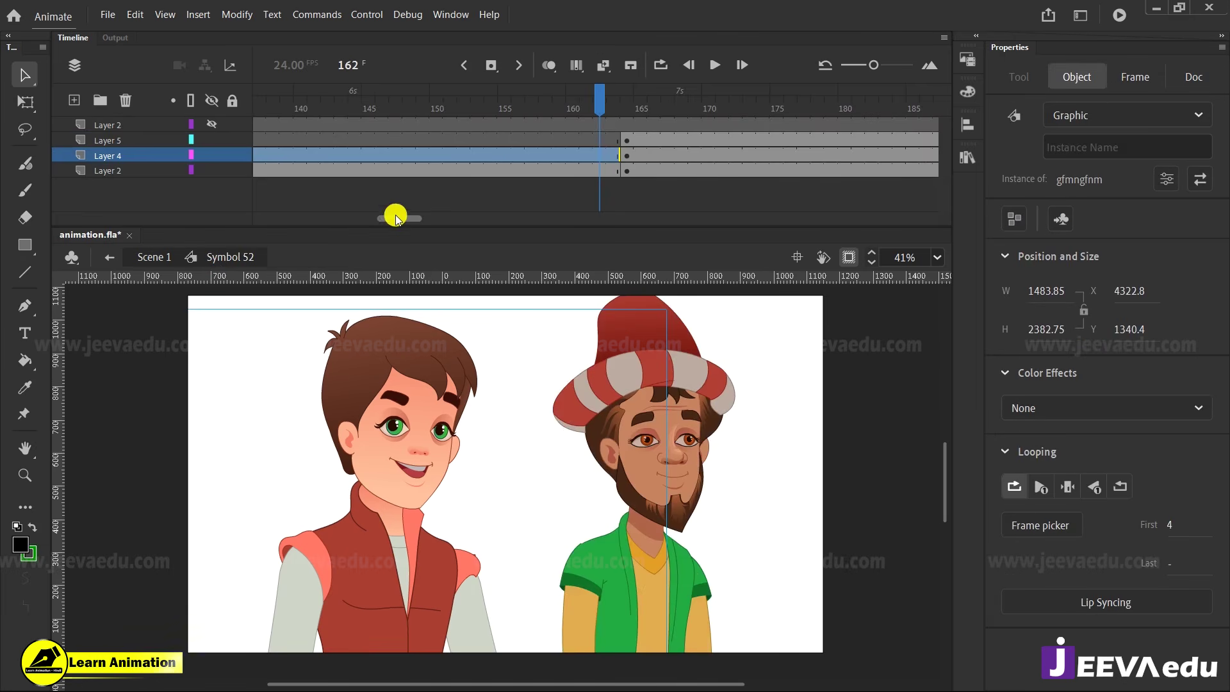
Rewind the Symbol 52 timeline to frame 1 and play the animation from the start.
{"action": "left_click_drag", "start_coordinate": [359, 223], "coordinate": [247, 218]}
{"action": "left_click", "coordinate": [273, 139]}
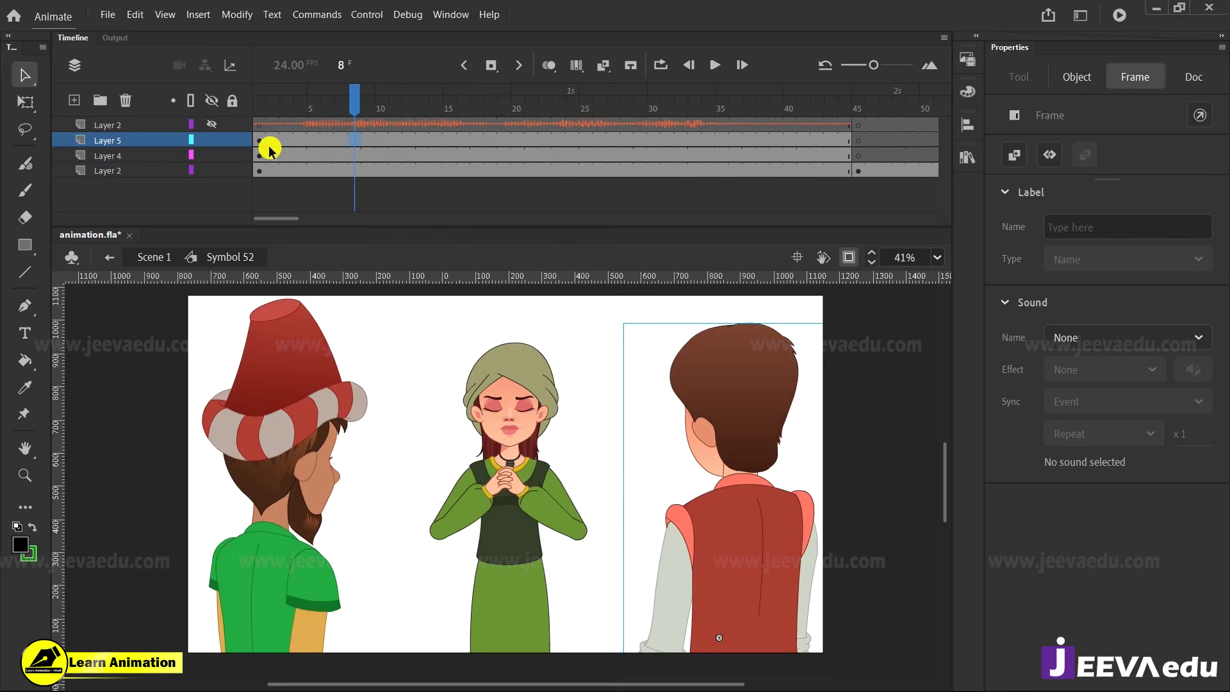
{"action": "mouse_move", "coordinate": [269, 149]}
{"action": "left_mouse_down"}
{"action": "mouse_move", "coordinate": [262, 138]}
{"action": "mouse_move", "coordinate": [686, 138]}
{"action": "mouse_move", "coordinate": [272, 132]}
{"action": "mouse_move", "coordinate": [862, 133]}
{"action": "mouse_move", "coordinate": [259, 134]}
{"action": "left_mouse_up"}
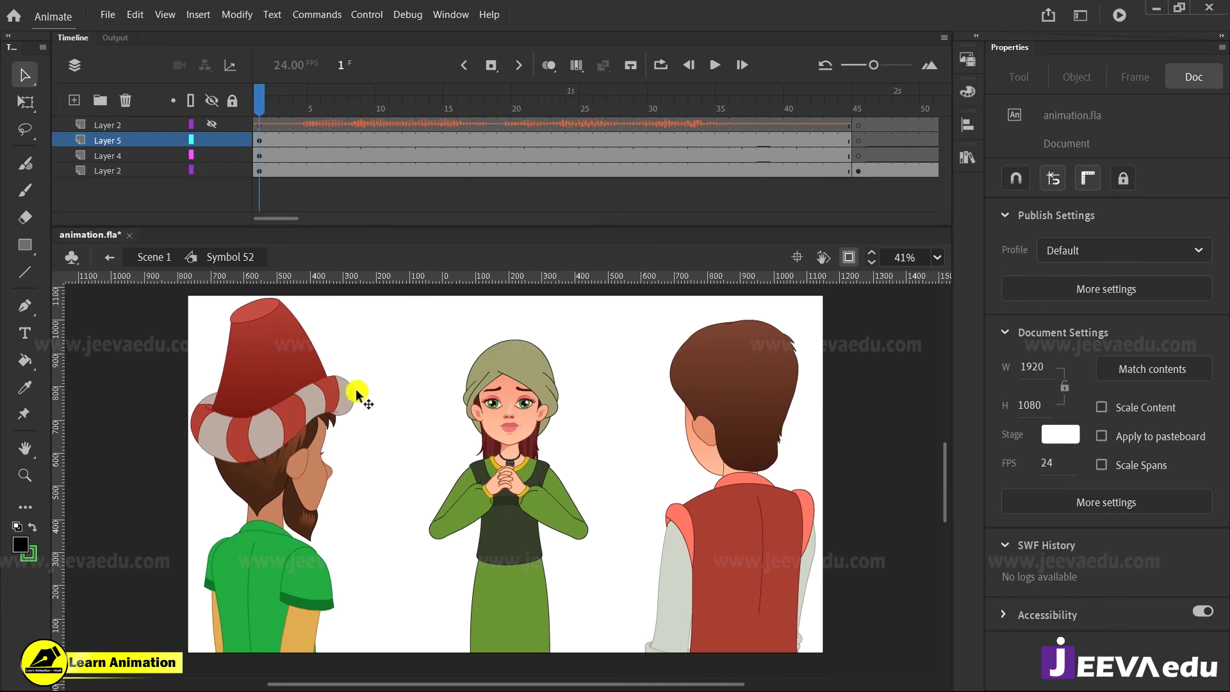
{"action": "key", "text": "Return"}
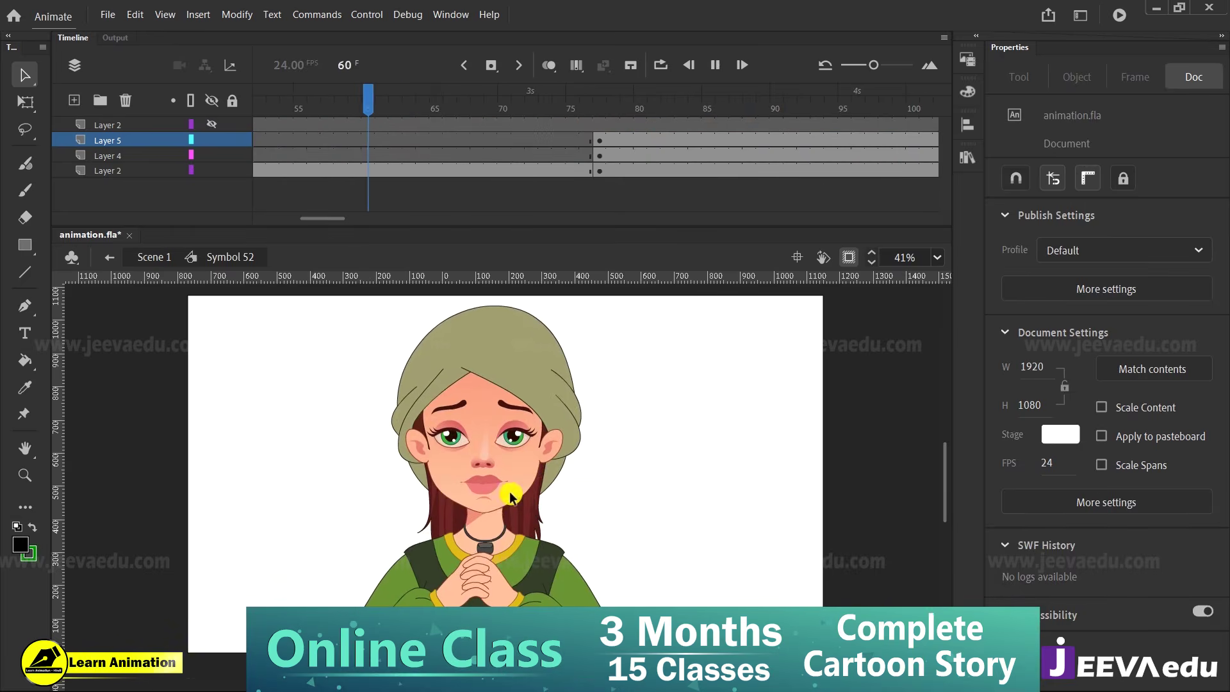
Scrub to frame 76, open the woman's Symbol 62 copy, and open her nested head symbol, Symbol 11 copy 6.
{"action": "left_click_drag", "start_coordinate": [626, 102], "coordinate": [585, 102]}
{"action": "left_click", "coordinate": [476, 439]}
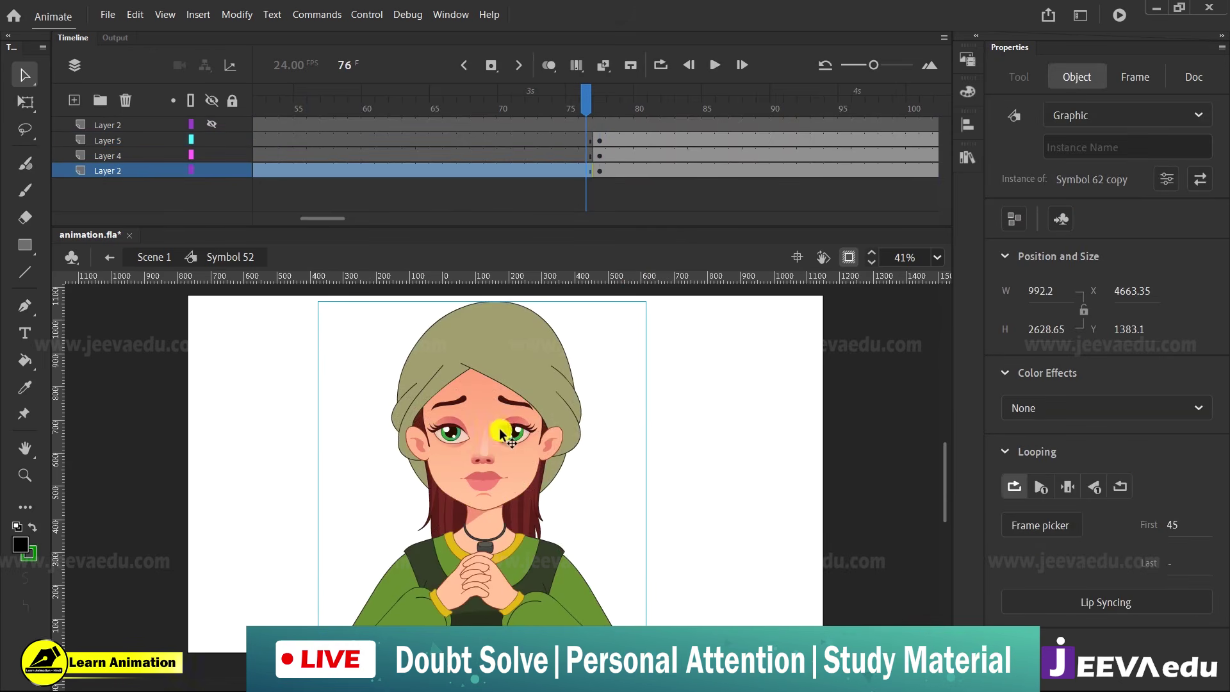
{"action": "double_click", "coordinate": [504, 434]}
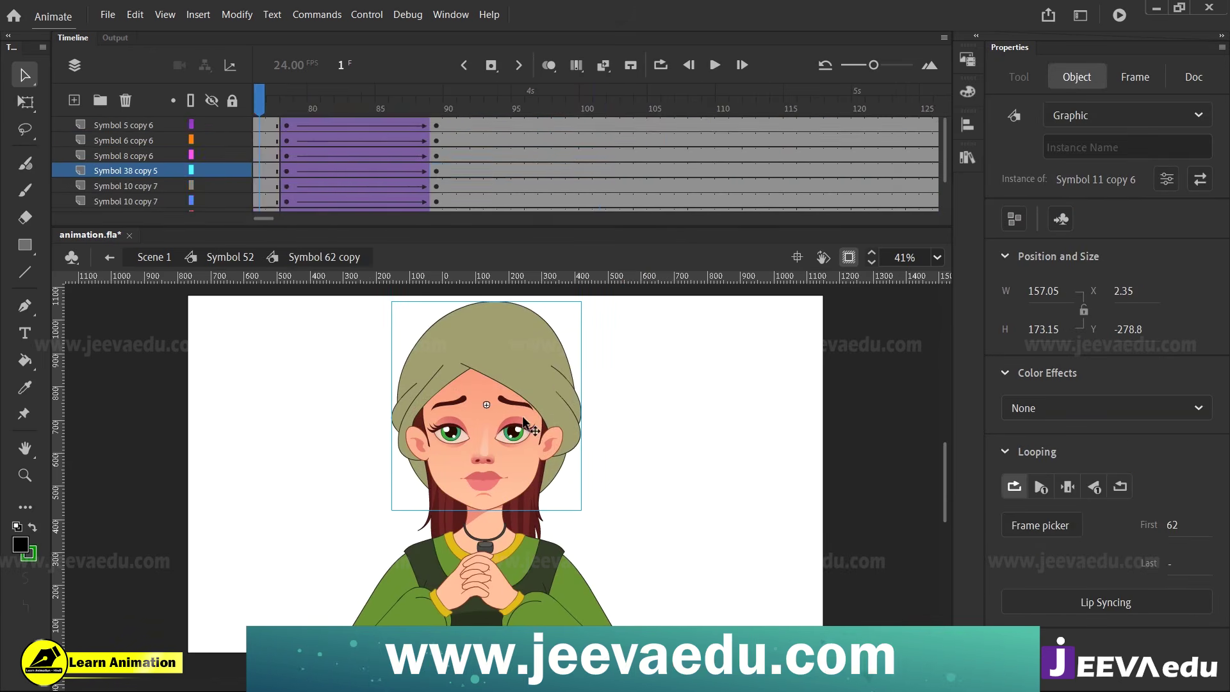
{"action": "double_click", "coordinate": [521, 416]}
Try moving the headscarf off the woman's head, undo the move, and delete the headscarf's Symbol 8 copy 6 layer.
{"action": "left_click_drag", "start_coordinate": [536, 399], "coordinate": [645, 413]}
{"action": "key", "text": "ctrl+z"}
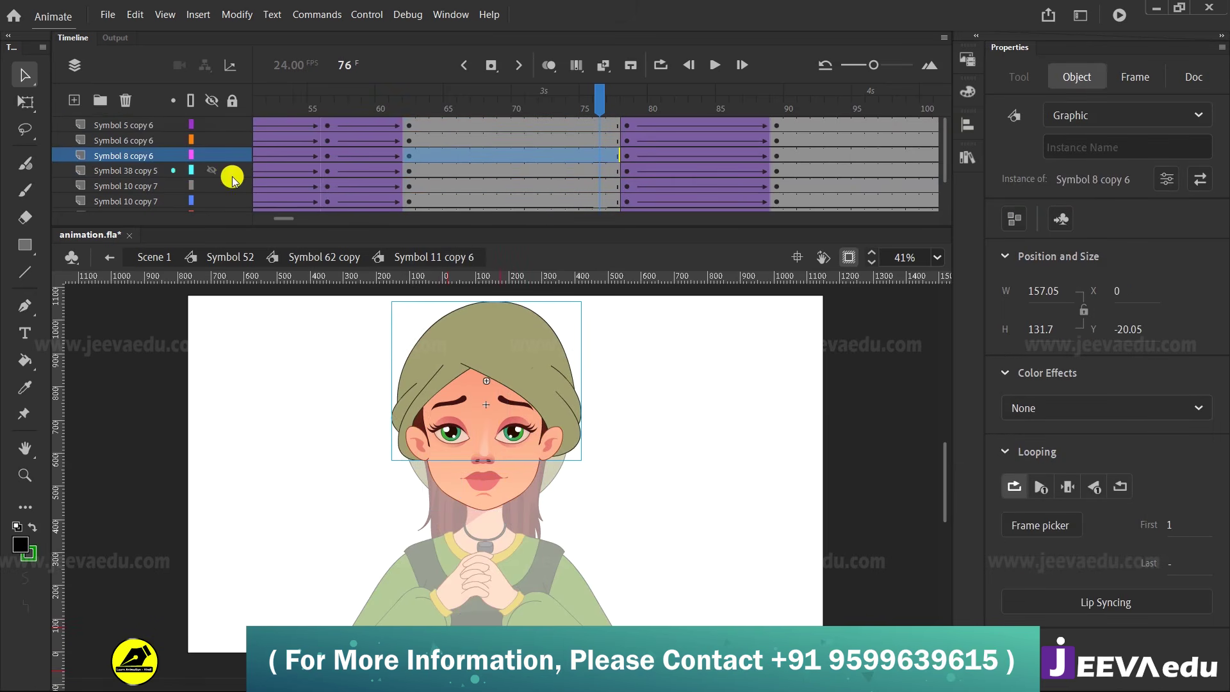
{"action": "left_click", "coordinate": [132, 157]}
{"action": "left_click", "coordinate": [129, 102]}
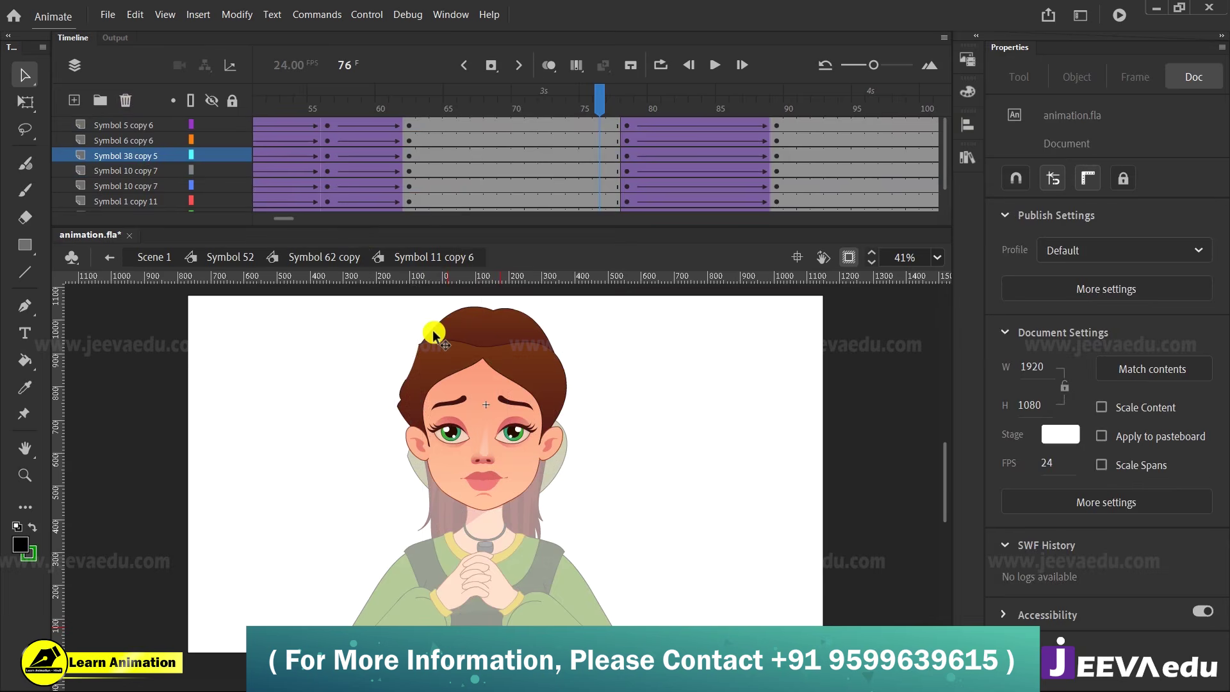
Move the woman's front hair piece, Symbol 1 copy, away from her head and undo the move.
{"action": "left_click", "coordinate": [516, 362]}
{"action": "left_click_drag", "start_coordinate": [531, 374], "coordinate": [825, 437]}
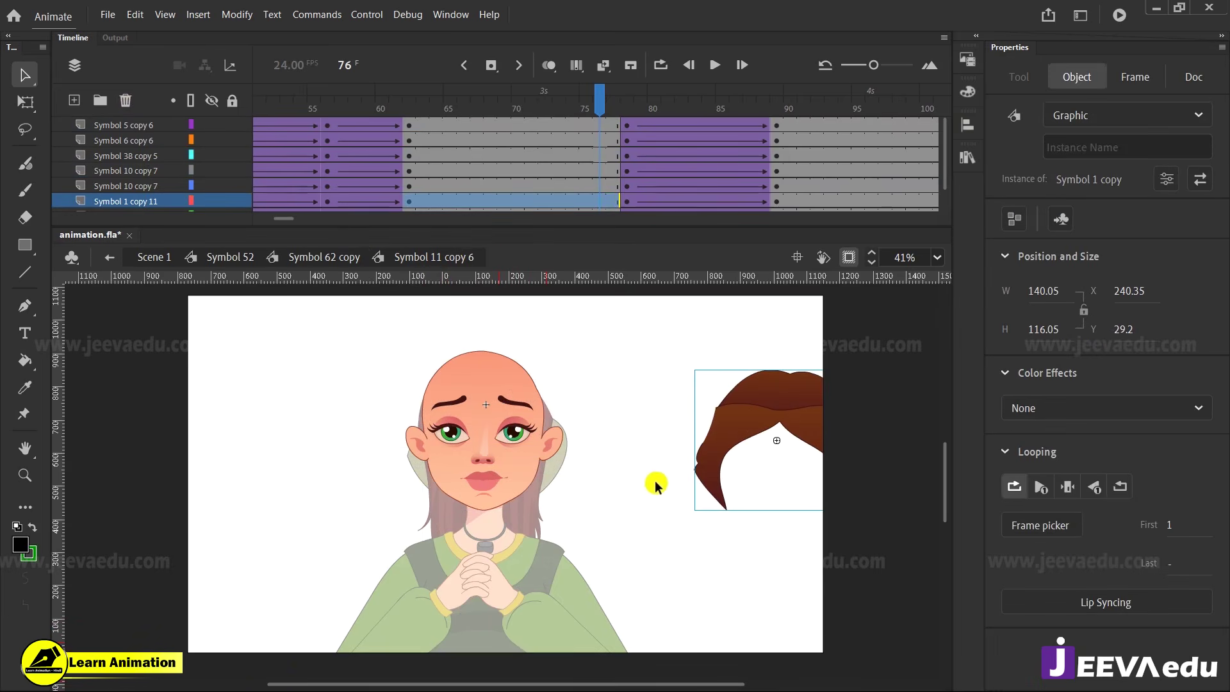
{"action": "key", "text": "ctrl+z"}
Leave the head symbol for Symbol 62 copy and inspect the woman's body parts, including the area outside the stage.
{"action": "double_click", "coordinate": [553, 442]}
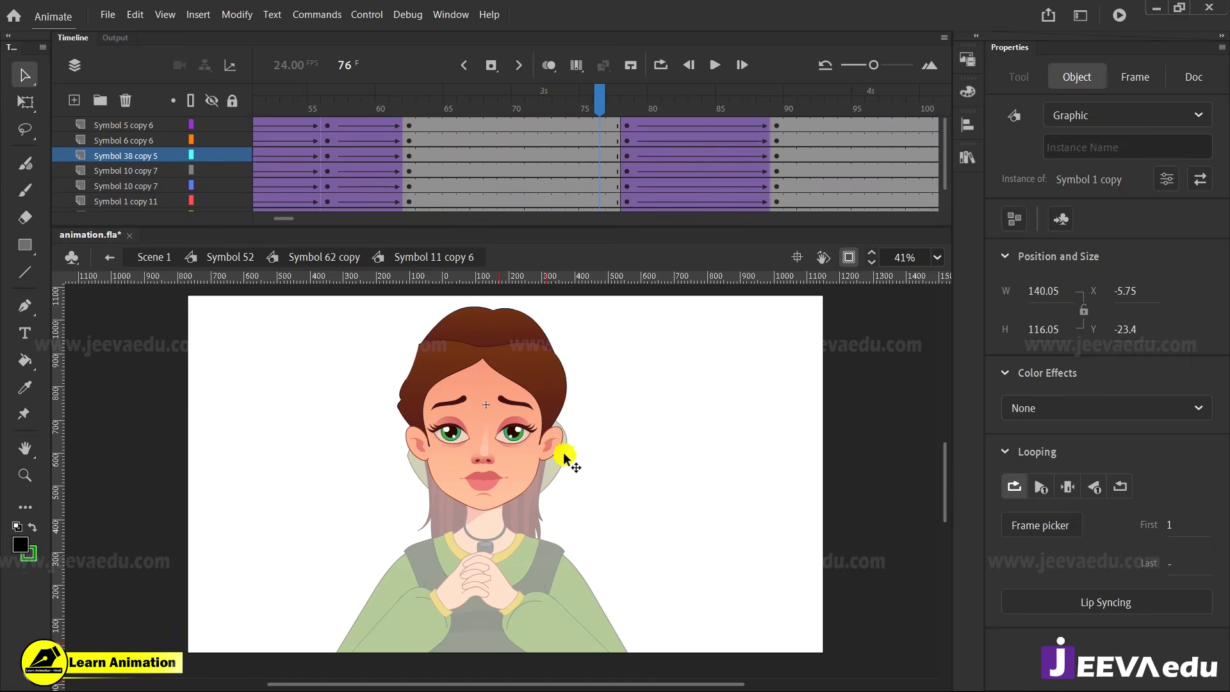
{"action": "key", "text": "z"}
{"action": "left_click", "coordinate": [502, 541], "text": "alt"}
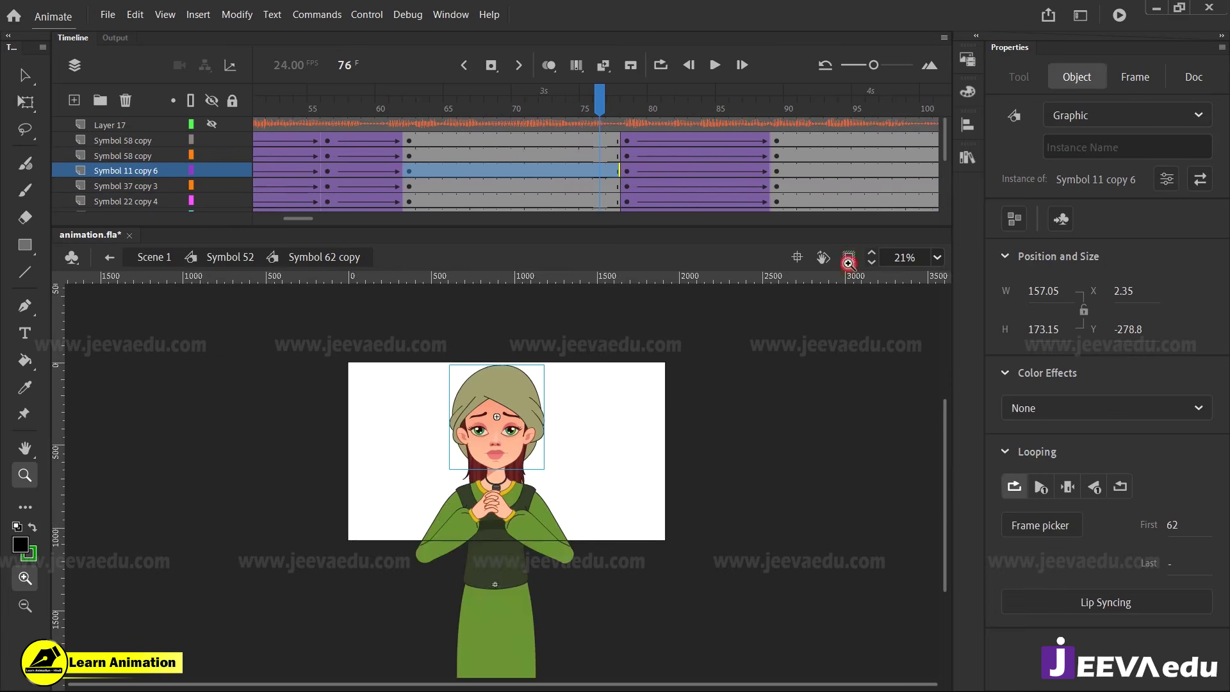
{"action": "left_click", "coordinate": [522, 527]}
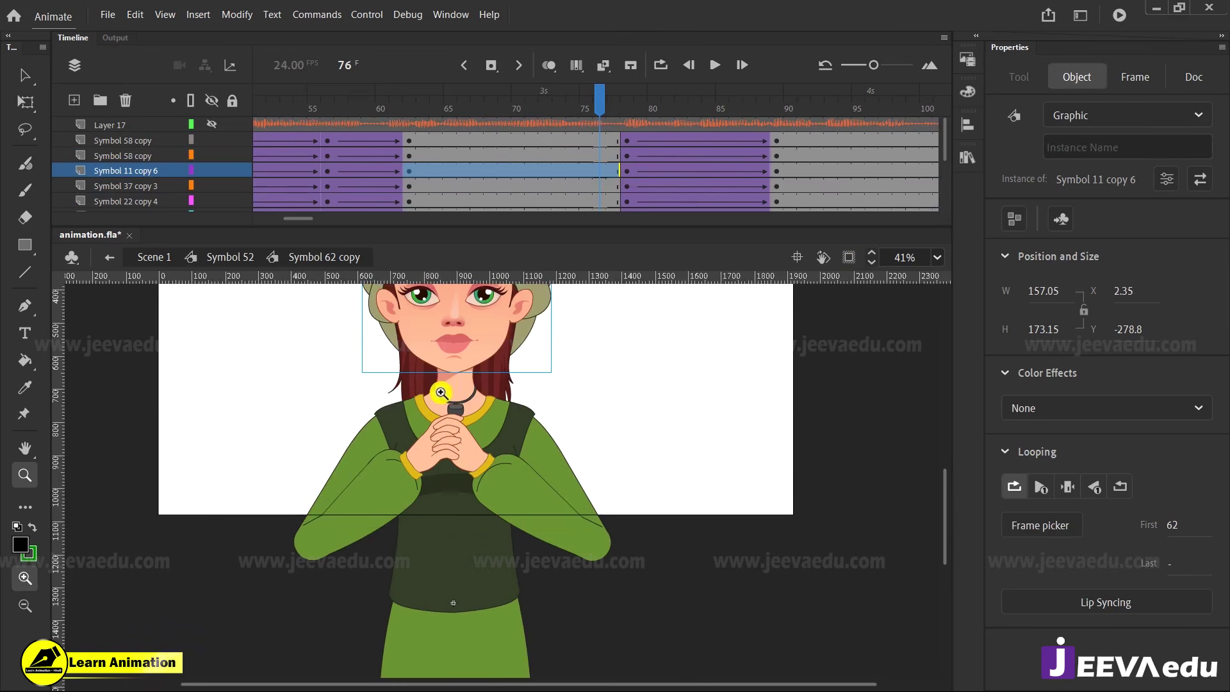
{"action": "left_click", "coordinate": [478, 383], "text": "alt"}
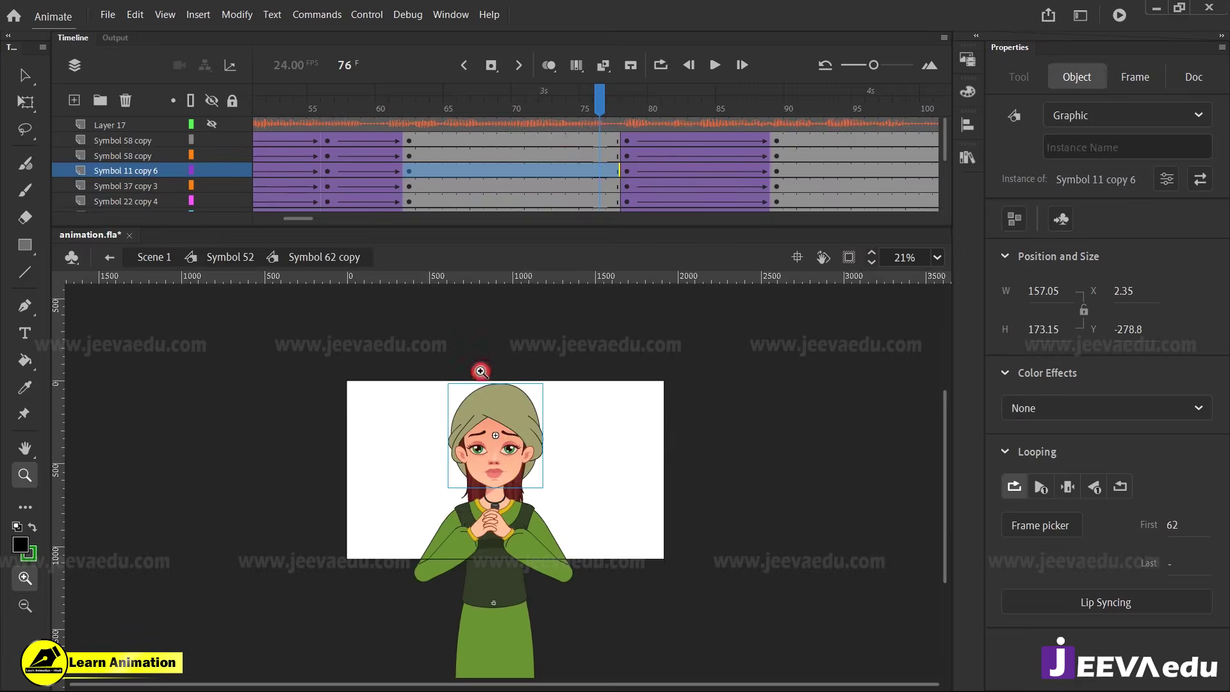
Inspect the woman's head and folded arms, and open the forearm symbol dsvv on her right-hand side of the stage.
{"action": "left_click", "coordinate": [481, 369]}
{"action": "key", "text": "q"}
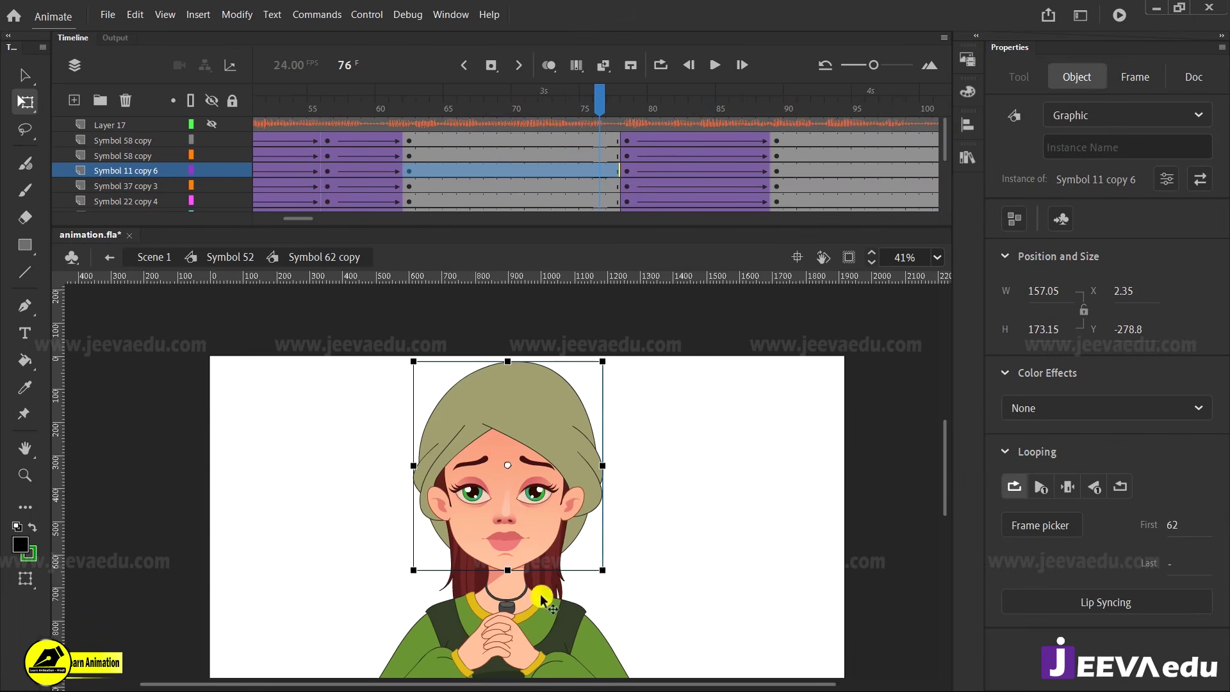
{"action": "key", "text": "z"}
{"action": "left_click", "coordinate": [499, 561], "text": "alt"}
{"action": "left_click", "coordinate": [511, 563]}
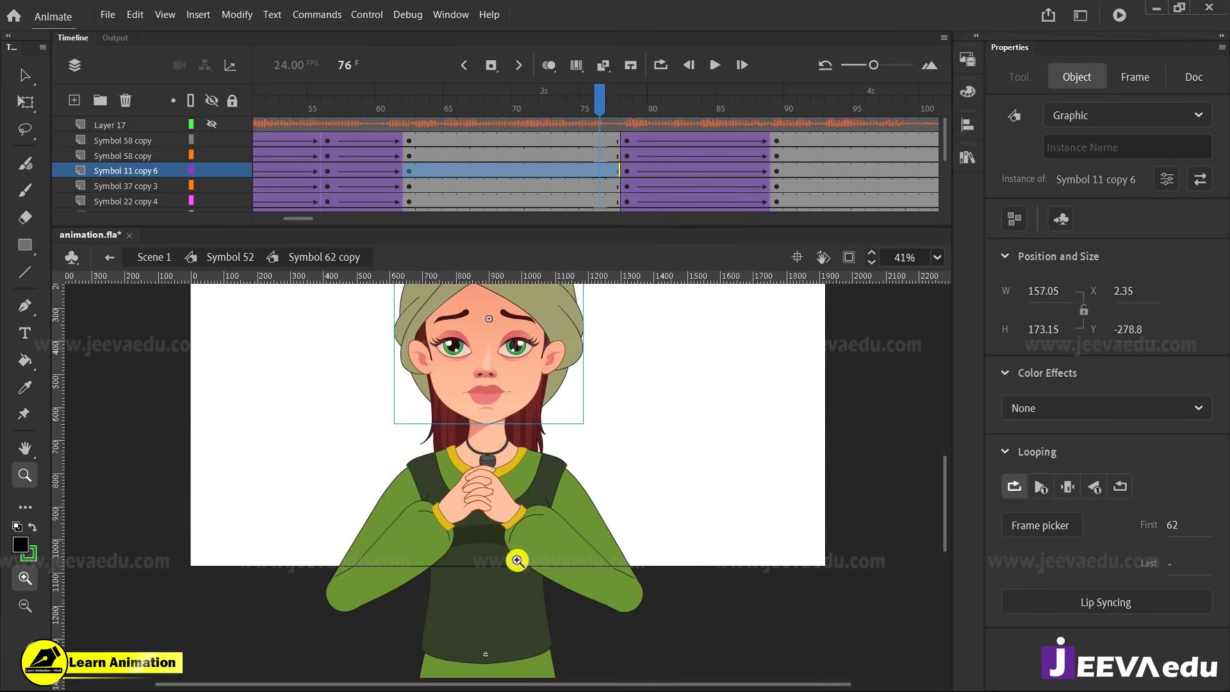
{"action": "key", "text": "v"}
{"action": "left_click", "coordinate": [551, 557]}
{"action": "key", "text": "z"}
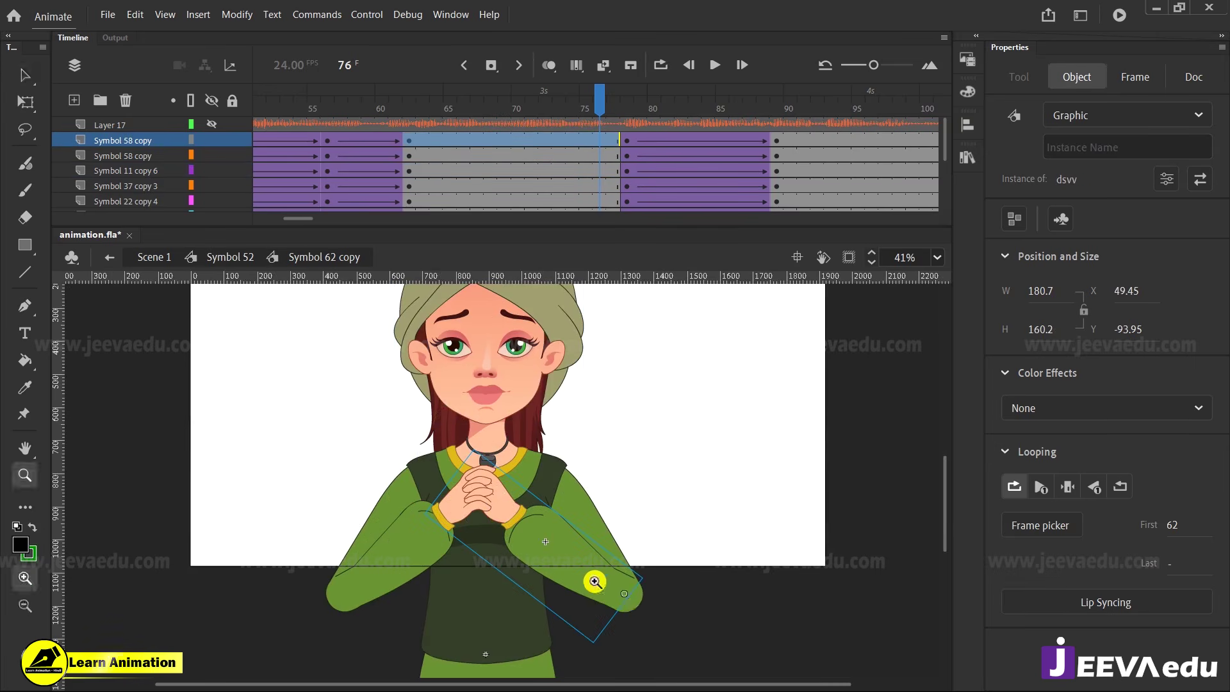
{"action": "left_click", "coordinate": [590, 579]}
{"action": "key", "text": "q"}
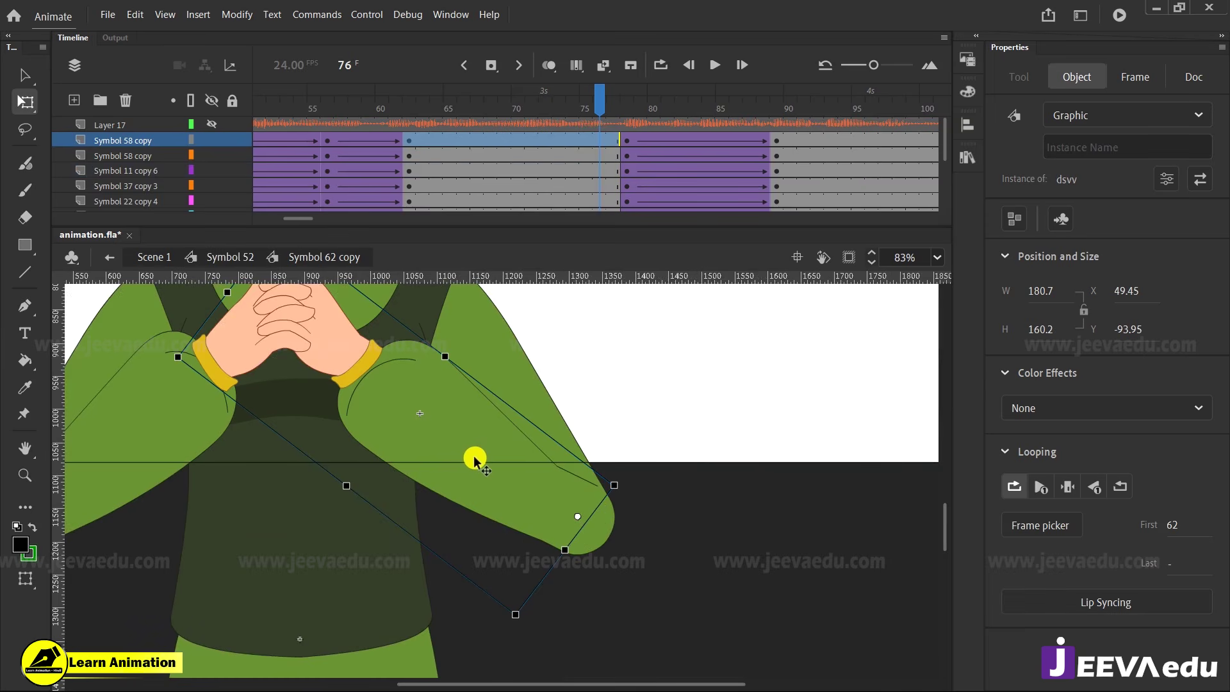
{"action": "double_click", "coordinate": [433, 414]}
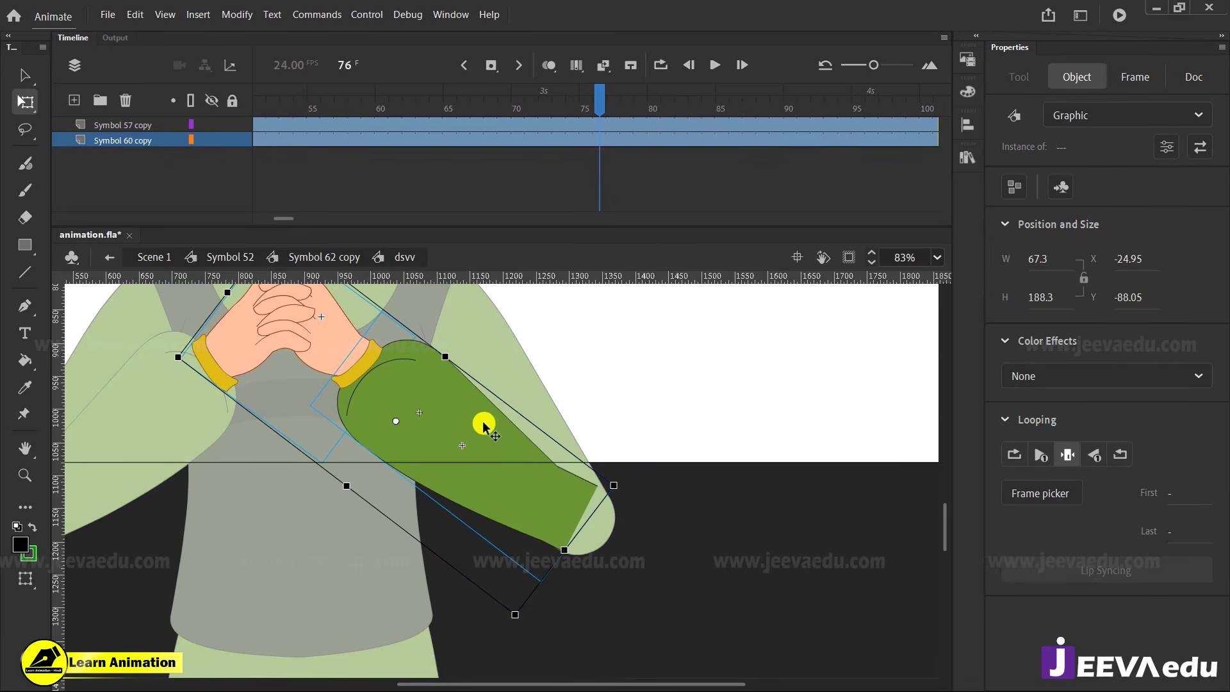
Select the green sleeve inside dsvv and open its nested symbol dsvsd.
{"action": "left_click", "coordinate": [532, 387]}
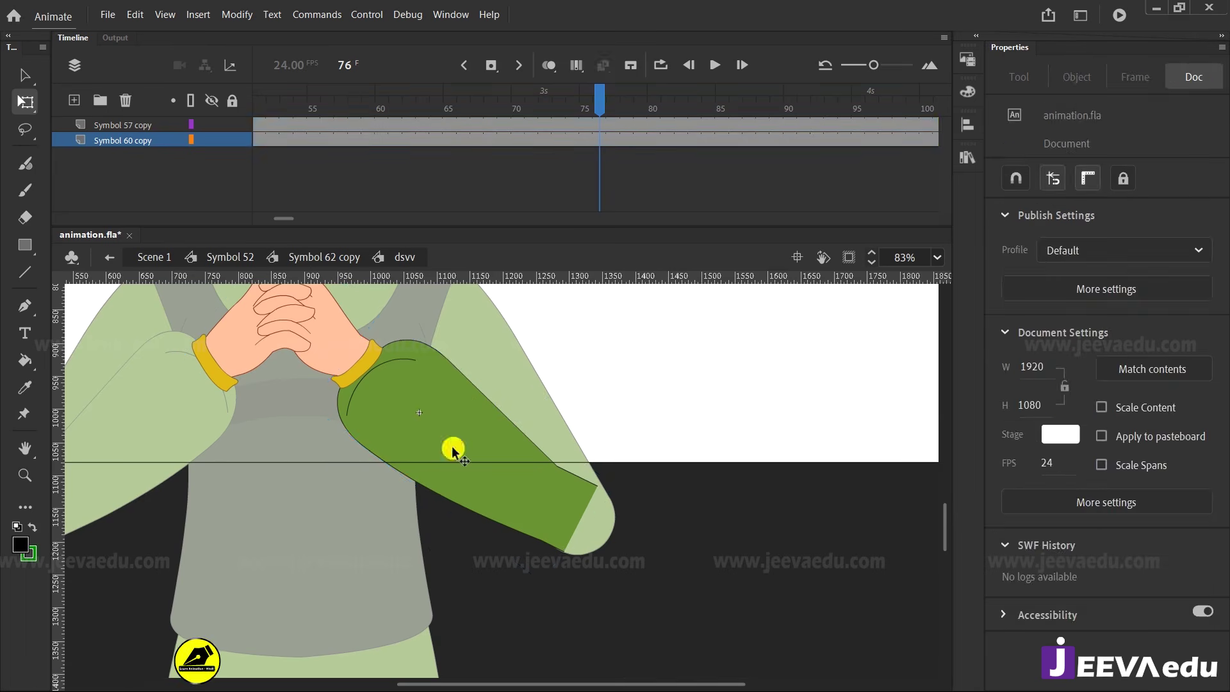
{"action": "left_click", "coordinate": [451, 446]}
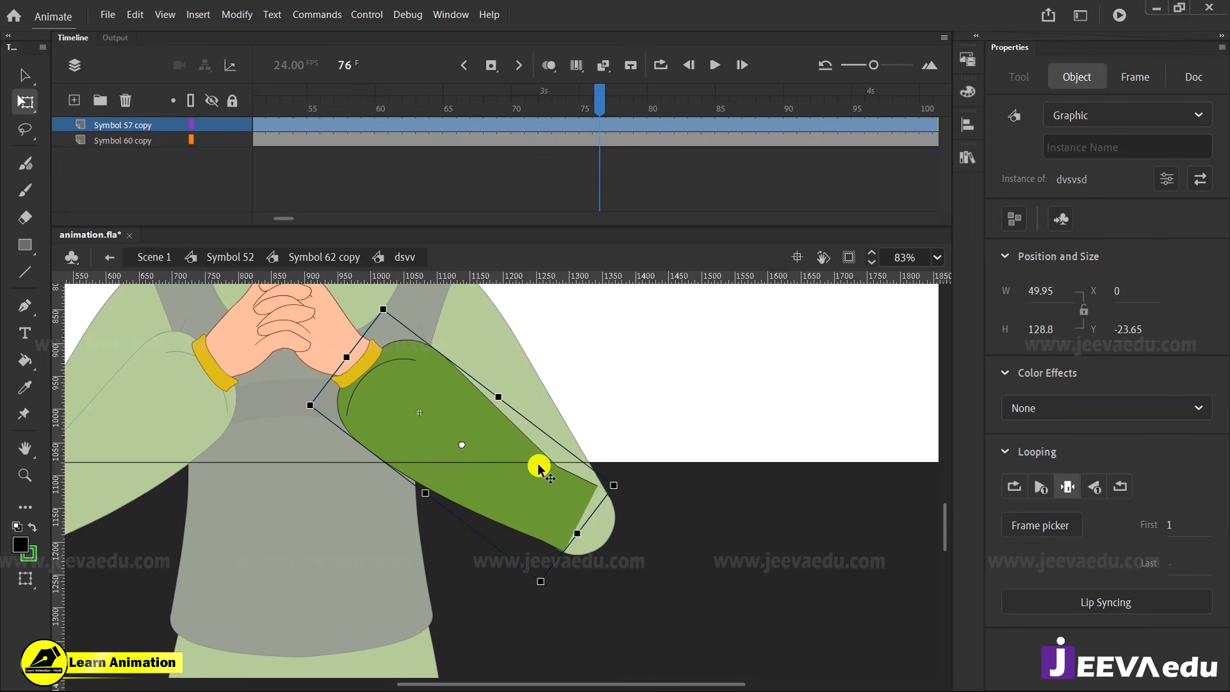
{"action": "double_click", "coordinate": [486, 456]}
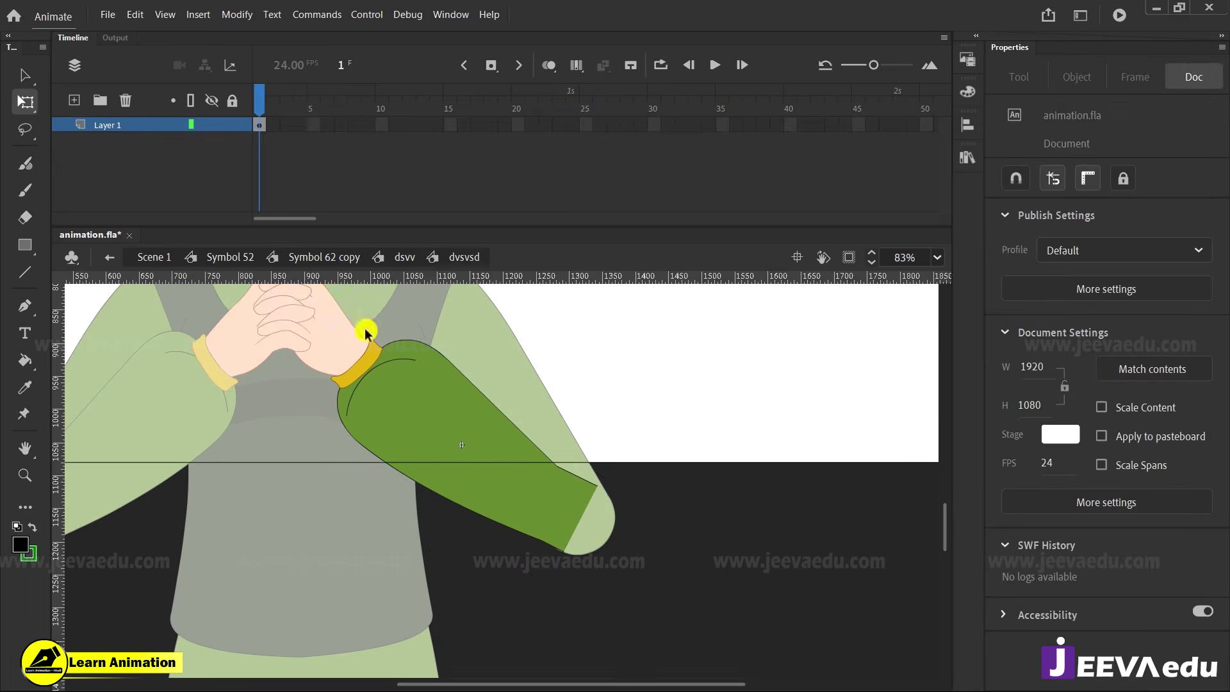
Delete the rectangular portion of the sleeve shape that covers the cuff and the rounded wrist end.
{"action": "left_click", "coordinate": [412, 401]}
{"action": "left_click", "coordinate": [325, 321]}
{"action": "left_click_drag", "start_coordinate": [288, 323], "coordinate": [447, 429]}
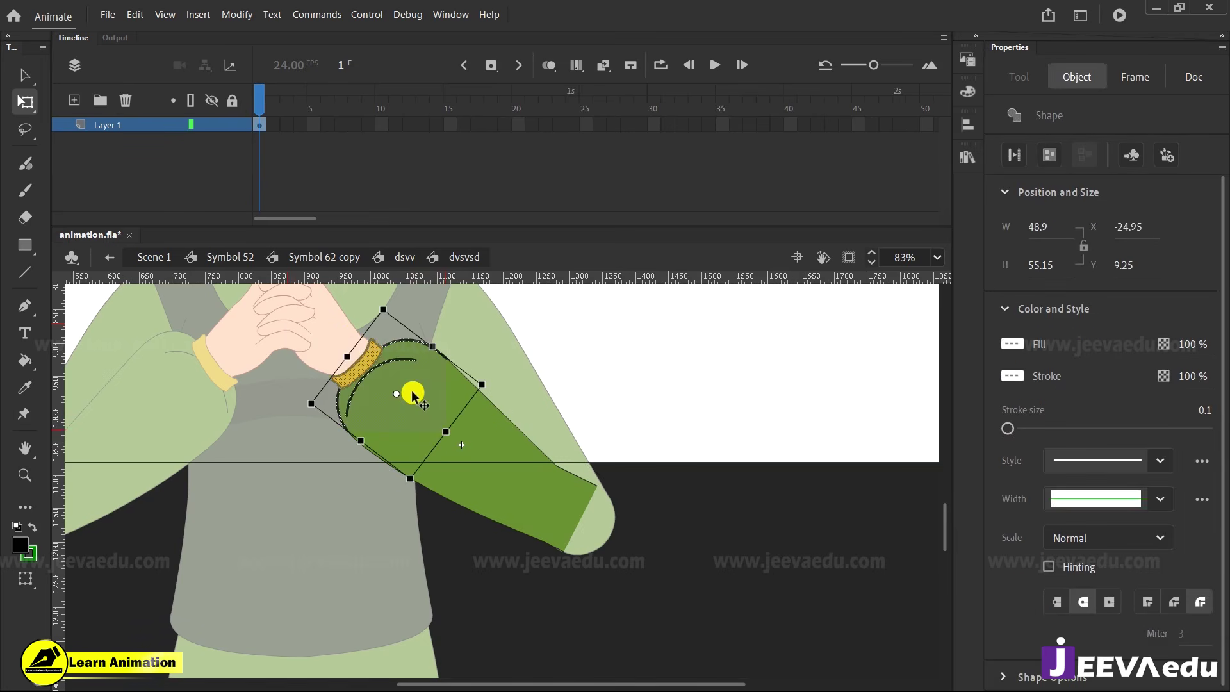
{"action": "key", "text": "Delete"}
Try nudging the sharp corner point of the sleeve shape near the elbow.
{"action": "key", "text": "z"}
{"action": "left_click_drag", "start_coordinate": [562, 461], "coordinate": [613, 531]}
{"action": "key", "text": "v"}
{"action": "mouse_move", "coordinate": [594, 430]}
{"action": "left_mouse_down"}
{"action": "mouse_move", "coordinate": [498, 407]}
{"action": "mouse_move", "coordinate": [620, 464]}
{"action": "mouse_move", "coordinate": [572, 424]}
{"action": "mouse_move", "coordinate": [594, 427]}
{"action": "left_mouse_up"}
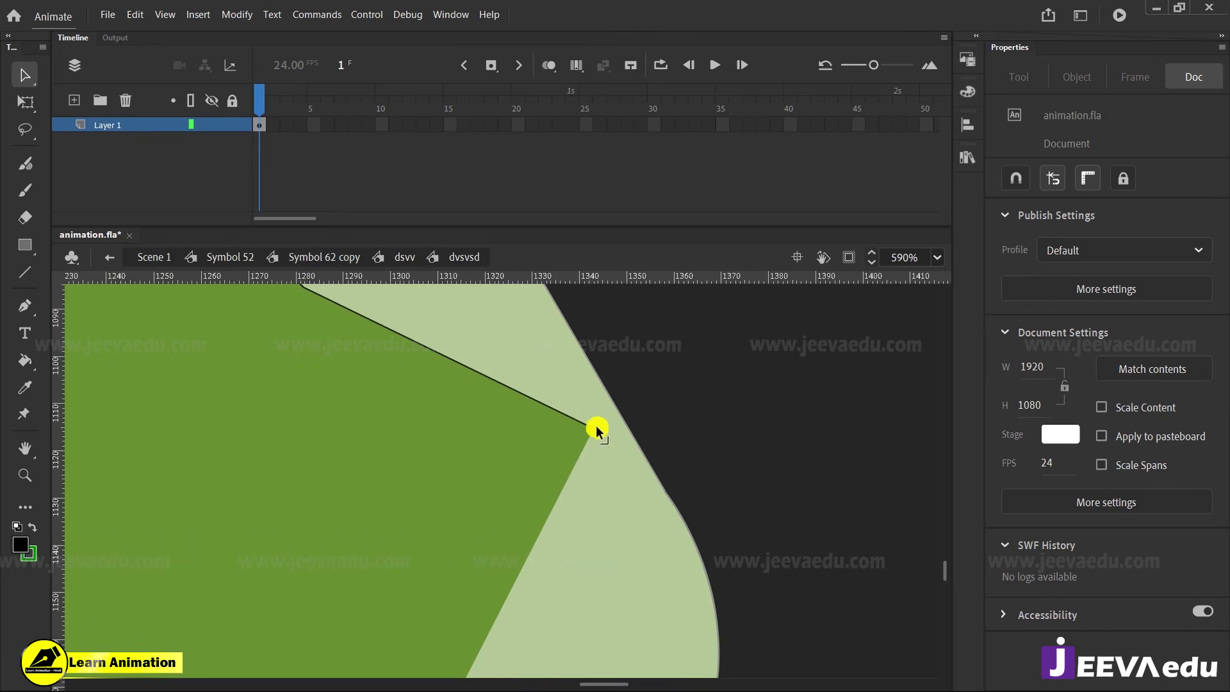
{"action": "key", "text": "z"}
{"action": "left_click", "coordinate": [417, 440], "text": "alt"}
{"action": "left_click", "coordinate": [403, 481], "text": "alt"}
{"action": "left_click", "coordinate": [425, 513], "text": "alt"}
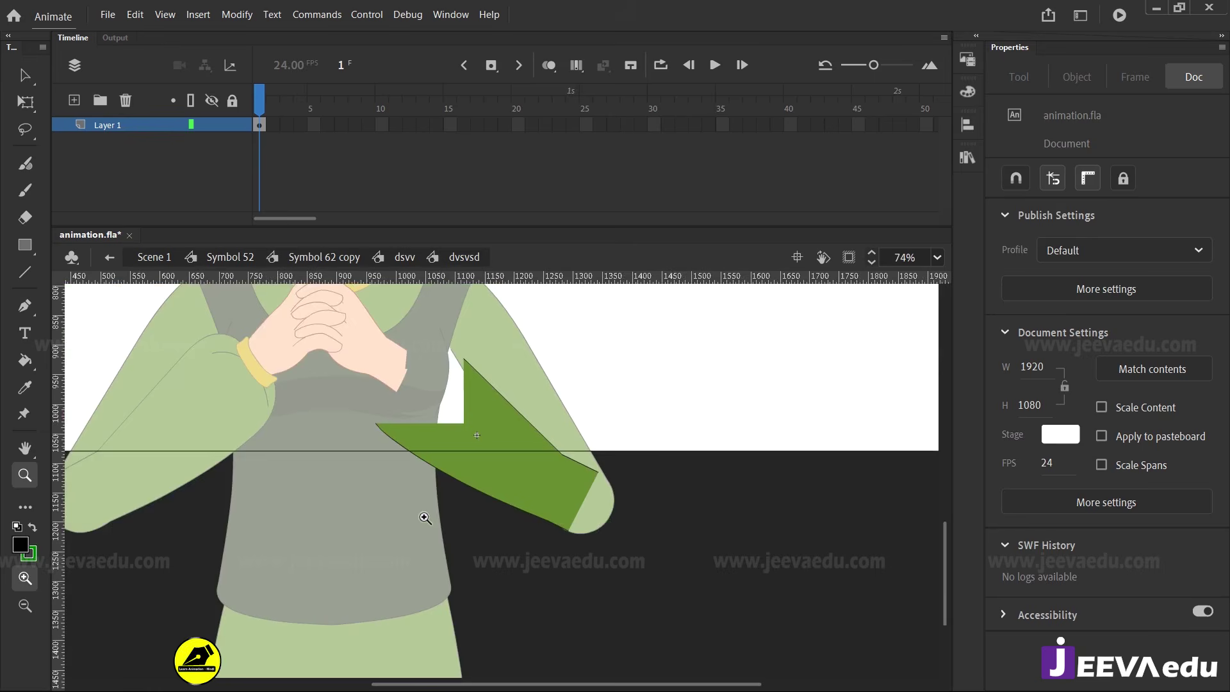
Try pulling the cut sleeve's upper corner and undo it, and distort the shape by dragging its cut edge and lower tip.
{"action": "left_click_drag", "start_coordinate": [497, 514], "coordinate": [511, 556]}
{"action": "key", "text": "v"}
{"action": "left_click_drag", "start_coordinate": [478, 405], "coordinate": [484, 314]}
{"action": "key", "text": "ctrl+z"}
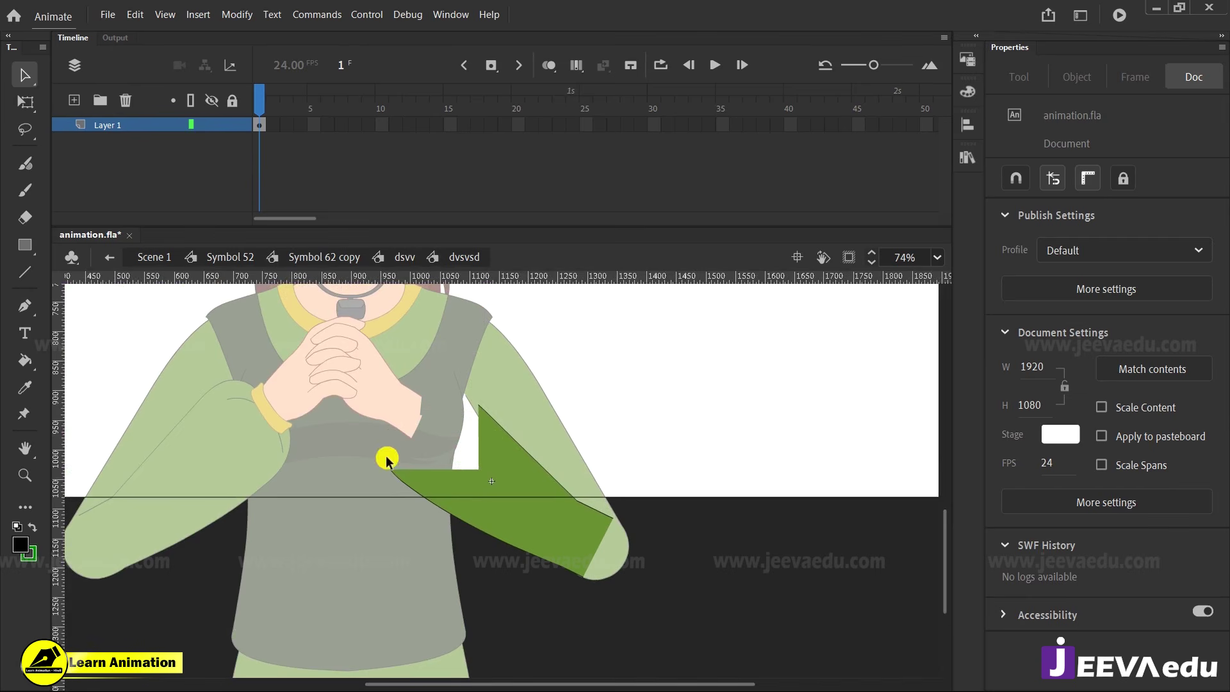
{"action": "left_click_drag", "start_coordinate": [383, 451], "coordinate": [535, 390]}
{"action": "left_click_drag", "start_coordinate": [417, 431], "coordinate": [466, 472]}
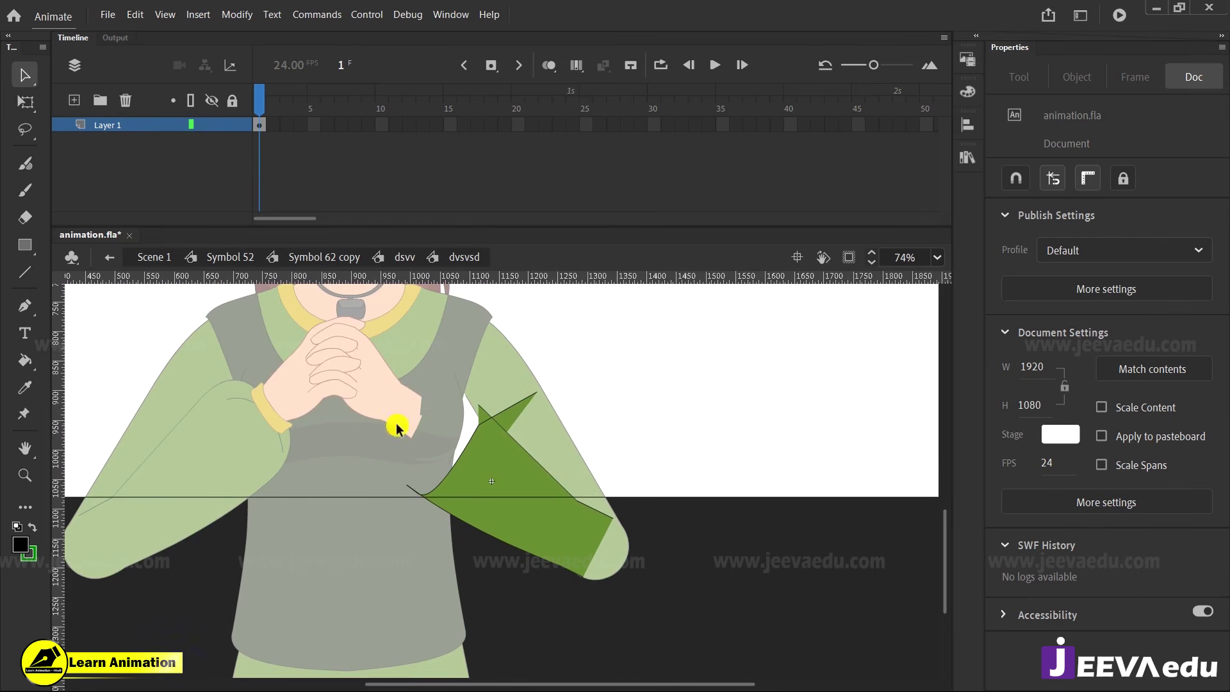
Paint test brush strokes around the sleeve, and undo them along with all the forearm shape edits back to Scene 1.
{"action": "key", "text": "y"}
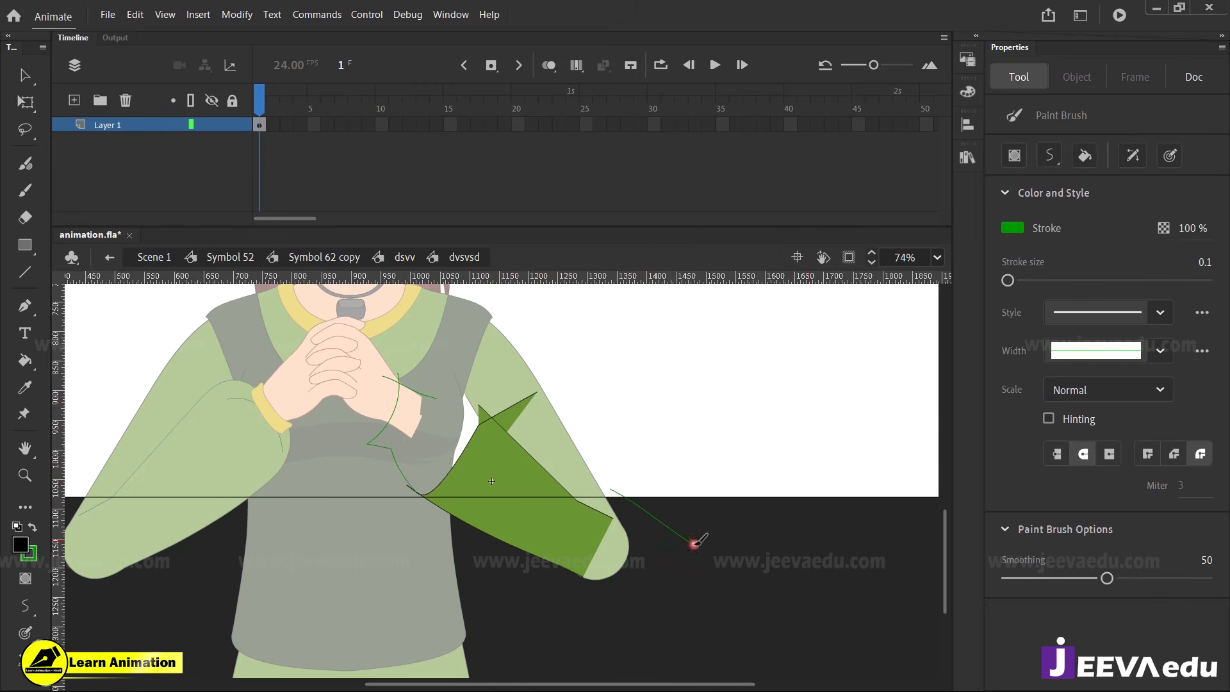
{"action": "key", "text": "ctrl+z"}
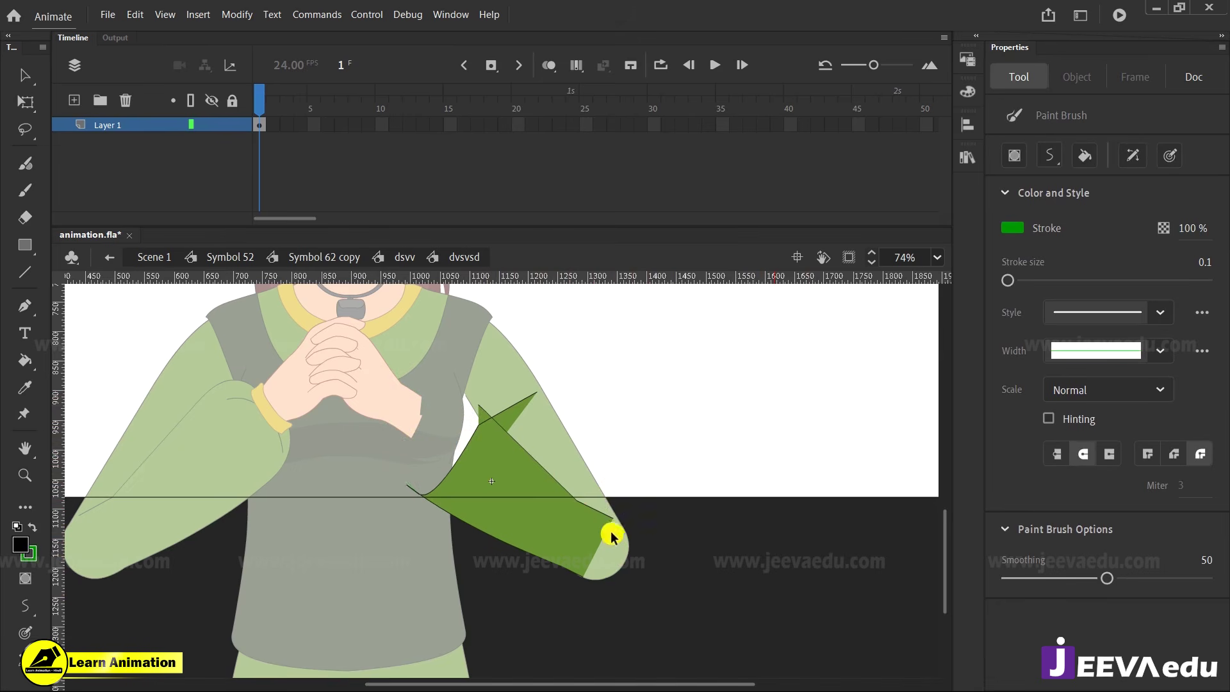
{"action": "key", "text": "ctrl+z"}
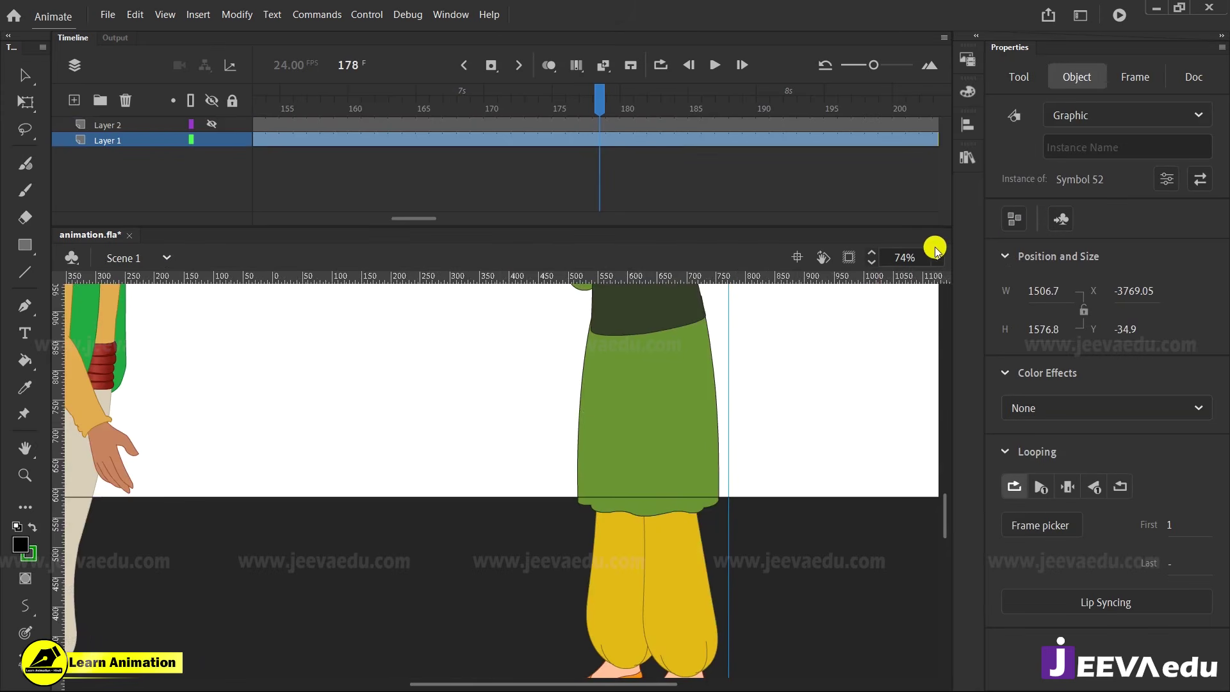
Fit the stage in the window, play the scene from frame 178, and select the Symbol 52 instance.
{"action": "left_click", "coordinate": [936, 255]}
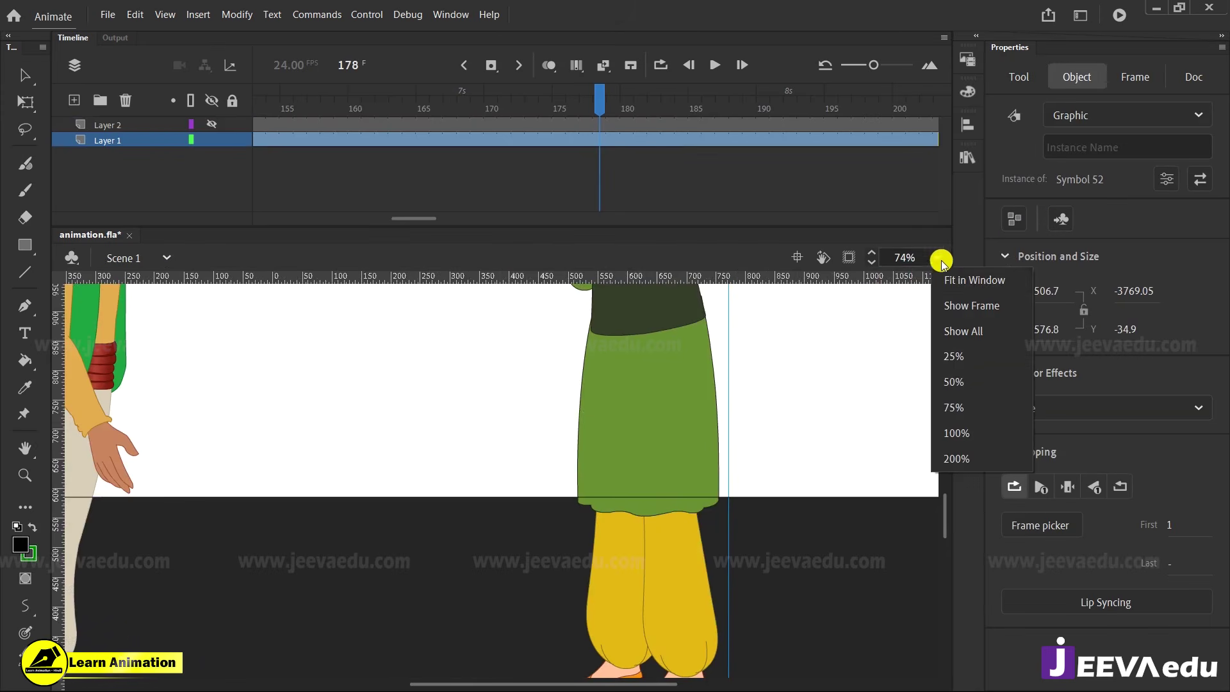
{"action": "left_click", "coordinate": [947, 280]}
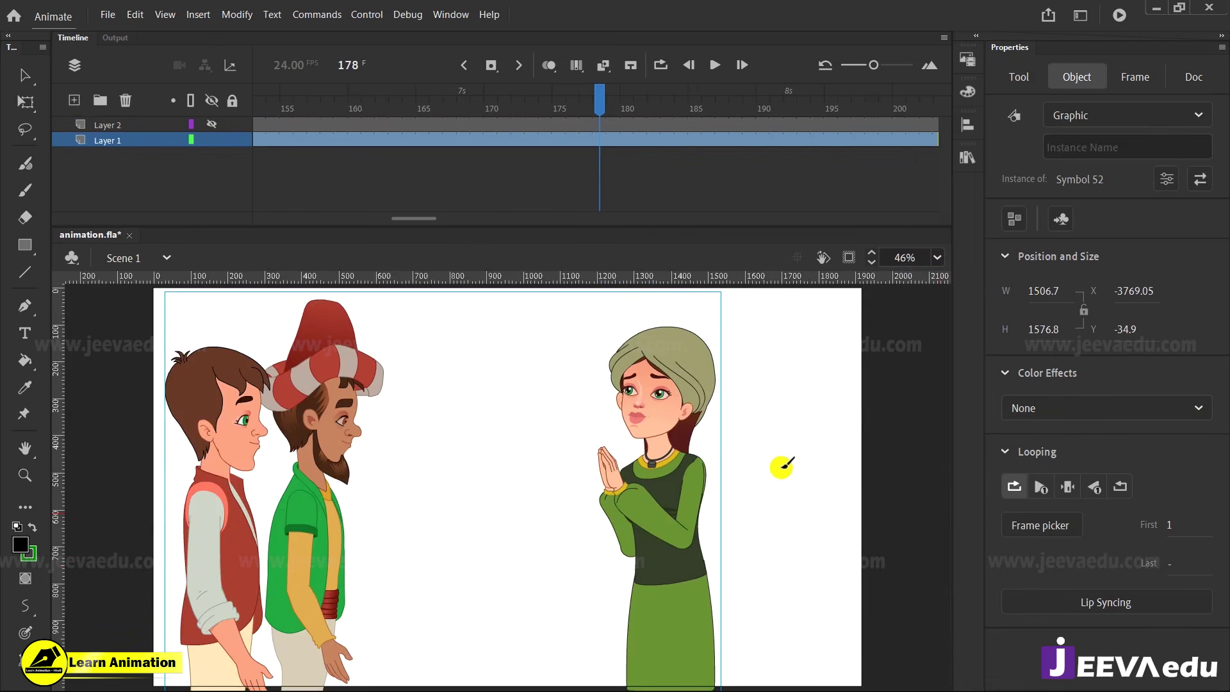
{"action": "key", "text": "Return"}
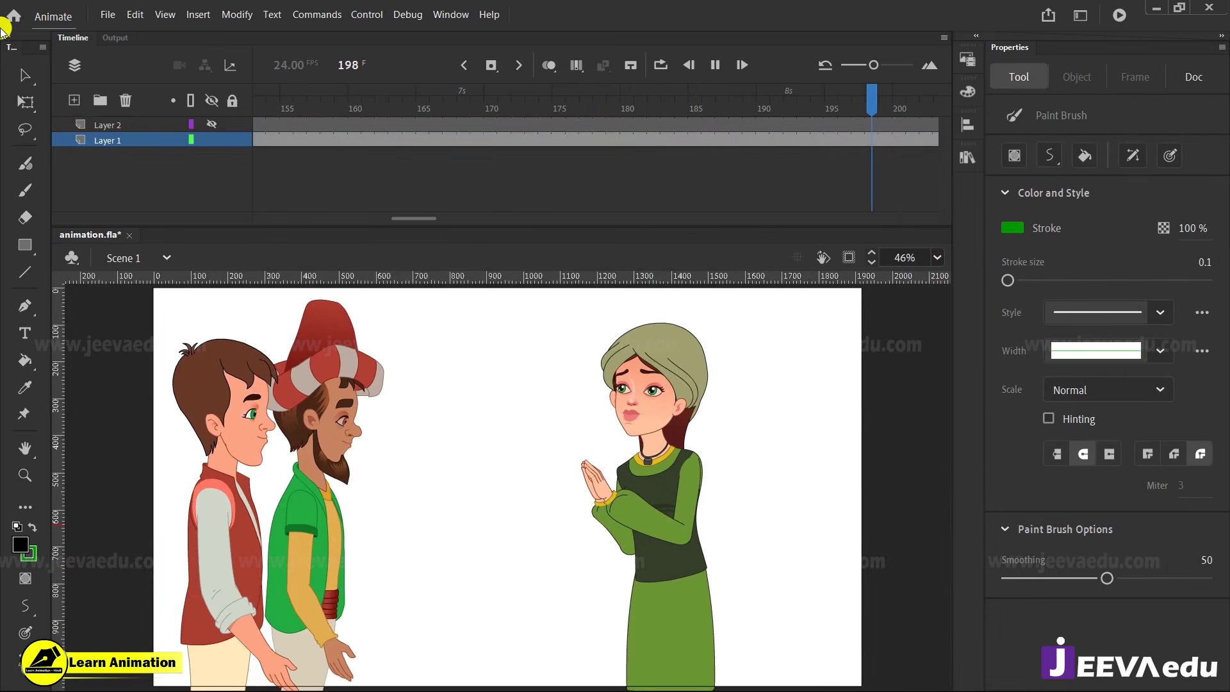
{"action": "left_click", "coordinate": [25, 75]}
{"action": "left_click", "coordinate": [620, 545]}
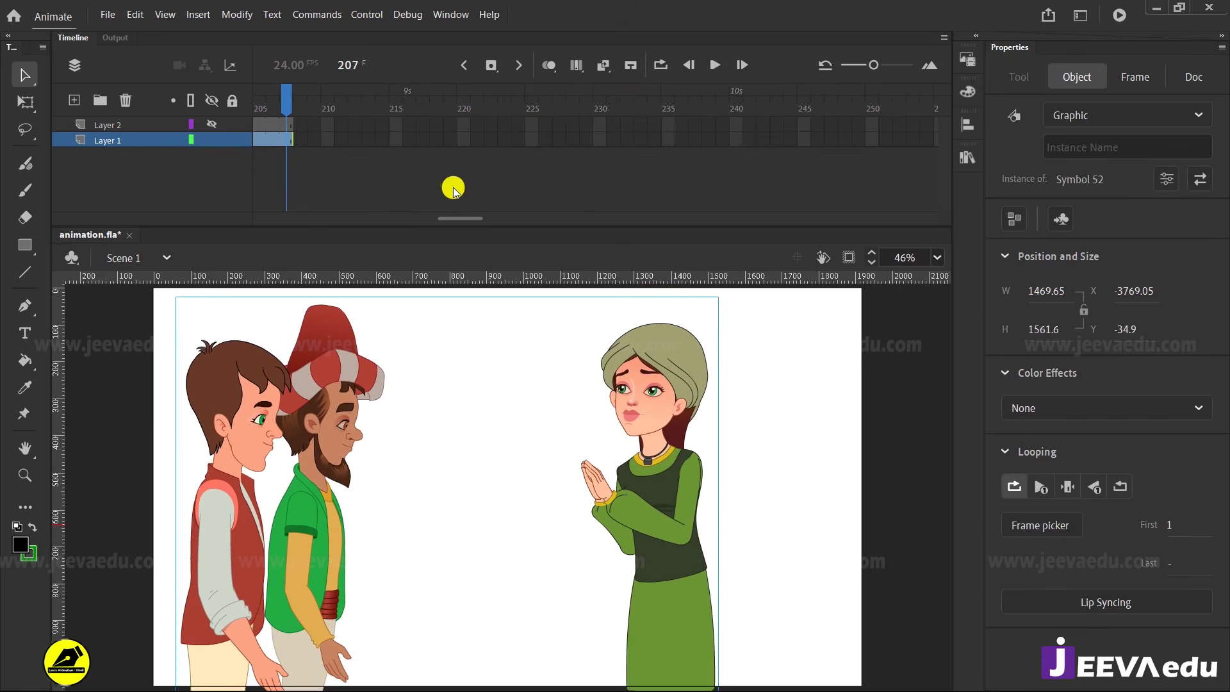
Play back the shot of the two seated men and scrub to frame 133.
{"action": "key", "text": "Return"}
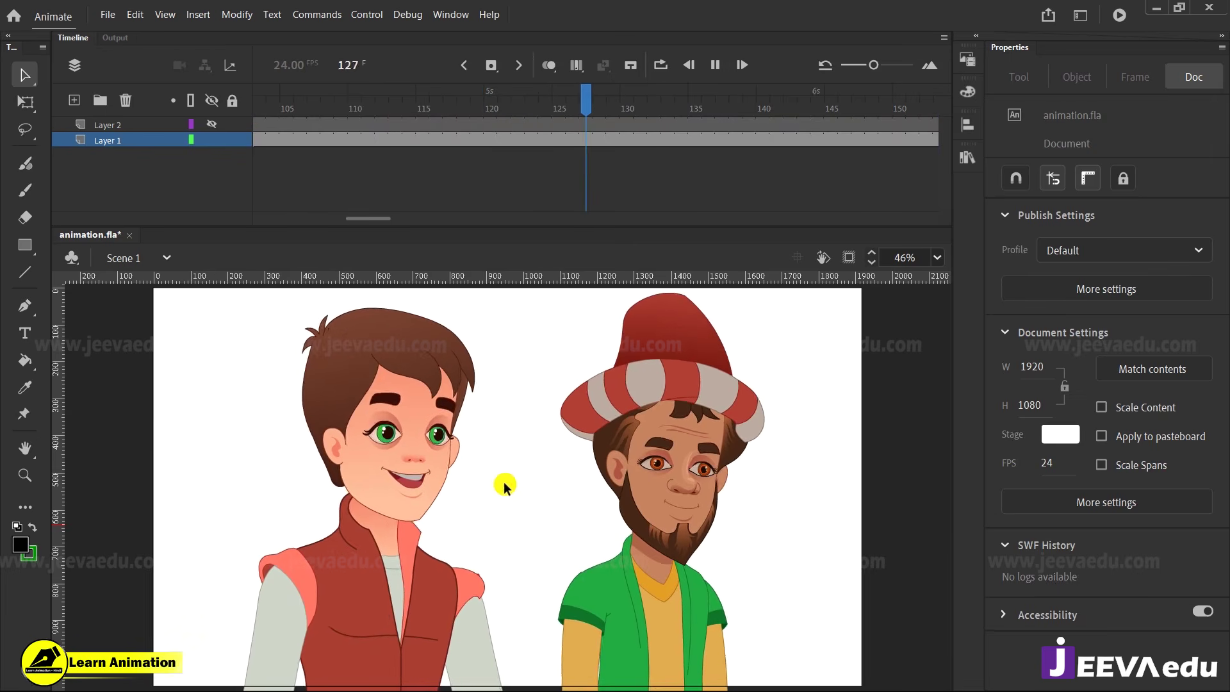
{"action": "key", "text": "Return"}
{"action": "left_click", "coordinate": [731, 140]}
{"action": "left_click_drag", "start_coordinate": [730, 186], "coordinate": [668, 177]}
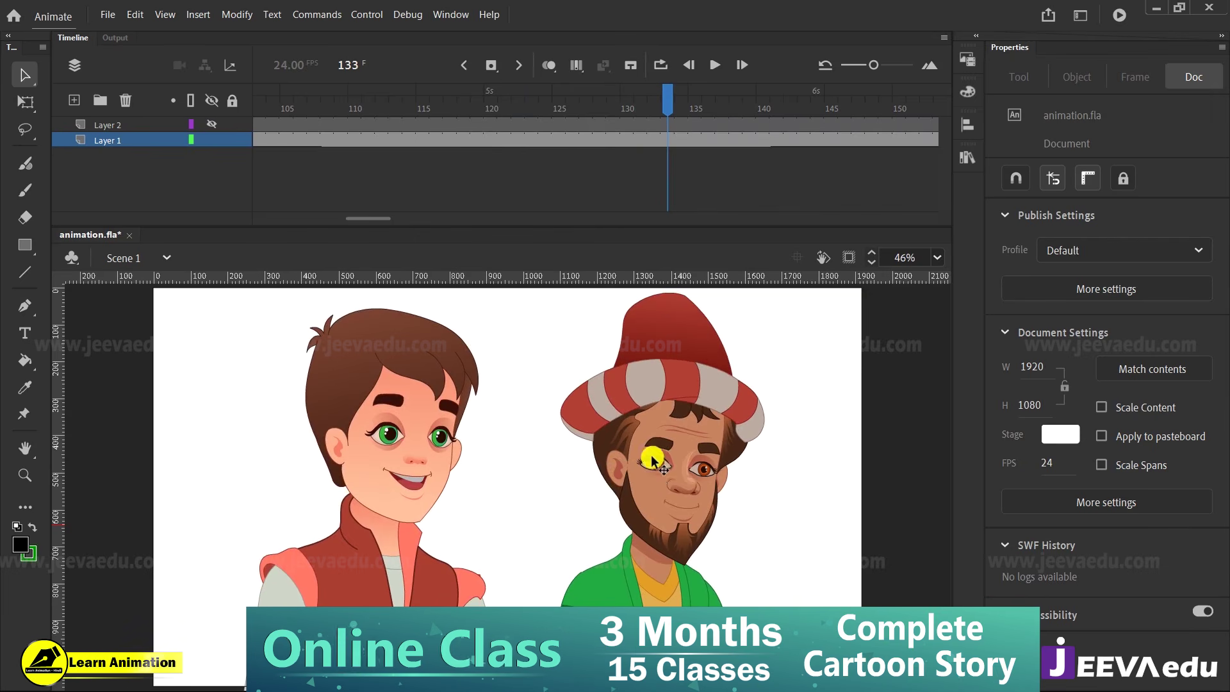
Open the bearded man's nested eye symbols from Symbol 52 through MUBHARAKSymbol 88 copy and MUBHARAKSymbol 5 copy 3 to Symbol 33.
{"action": "key", "text": "z"}
{"action": "left_click_drag", "start_coordinate": [630, 448], "coordinate": [736, 494]}
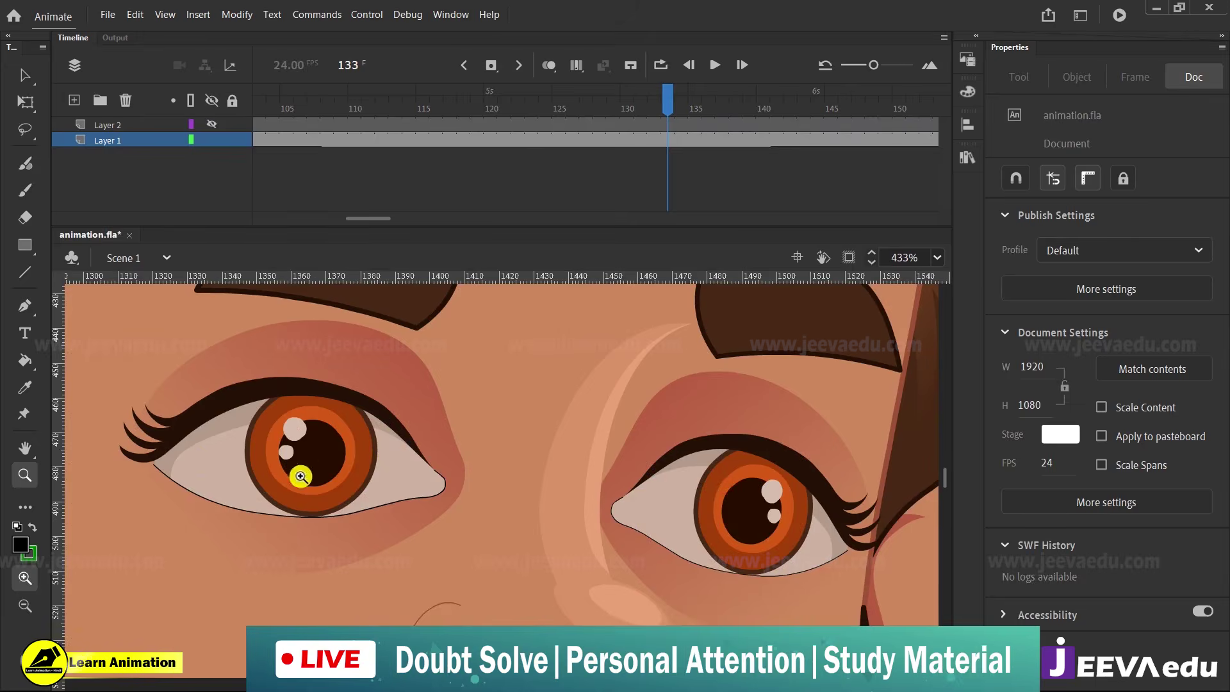
{"action": "key", "text": "v"}
{"action": "double_click", "coordinate": [318, 467]}
{"action": "double_click", "coordinate": [315, 461]}
{"action": "double_click", "coordinate": [313, 459]}
{"action": "left_click", "coordinate": [314, 459]}
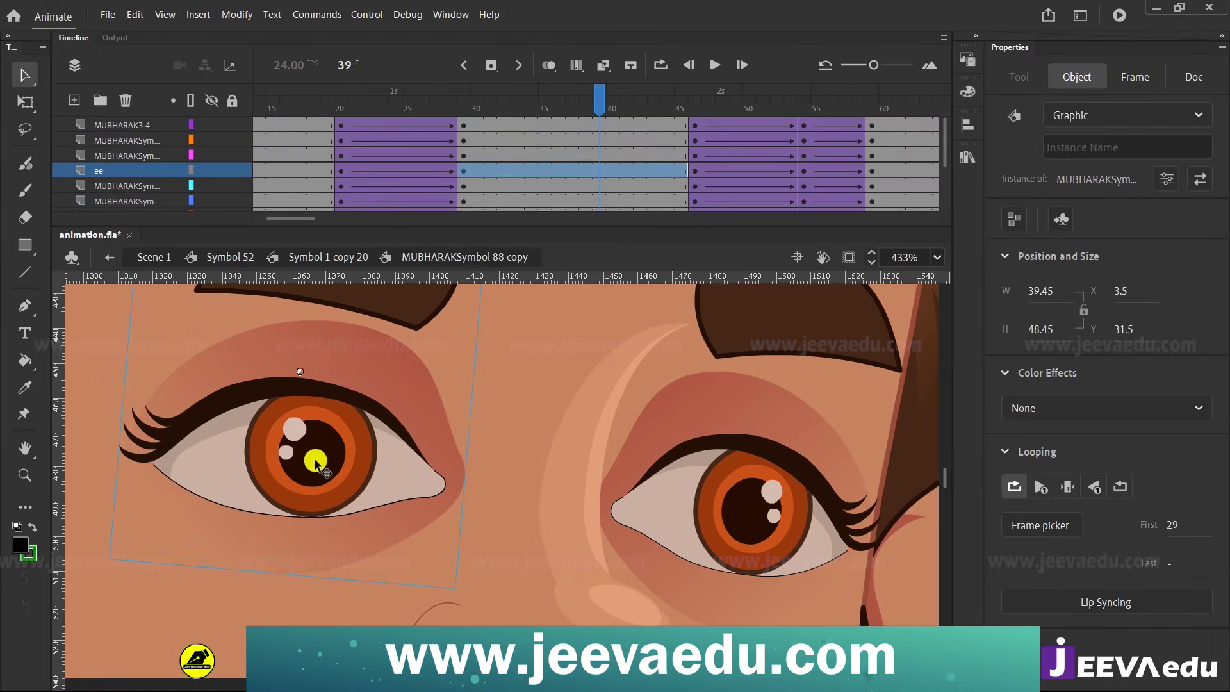
{"action": "double_click", "coordinate": [315, 465]}
{"action": "left_click", "coordinate": [316, 472]}
{"action": "double_click", "coordinate": [291, 449]}
Try moving the iris group aside inside Symbol 33, and undo back to Scene 1.
{"action": "left_click_drag", "start_coordinate": [291, 450], "coordinate": [243, 468]}
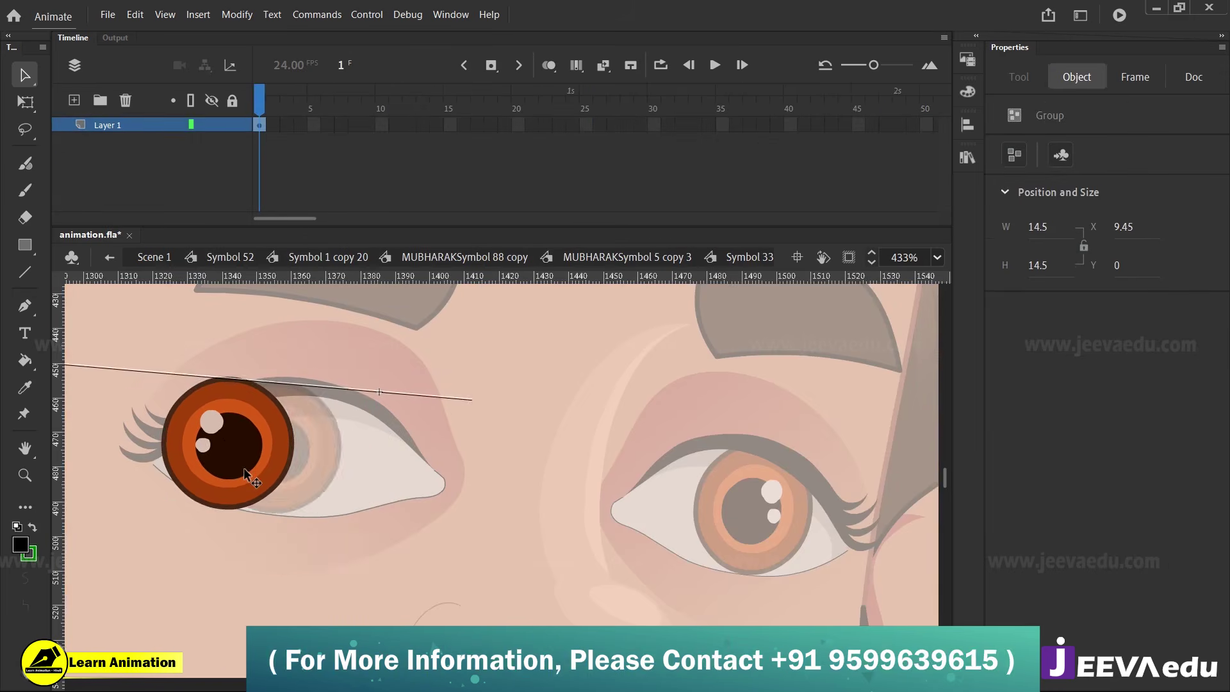
{"action": "key", "text": "ctrl+z"}
{"action": "key", "text": "ctrl+z"}
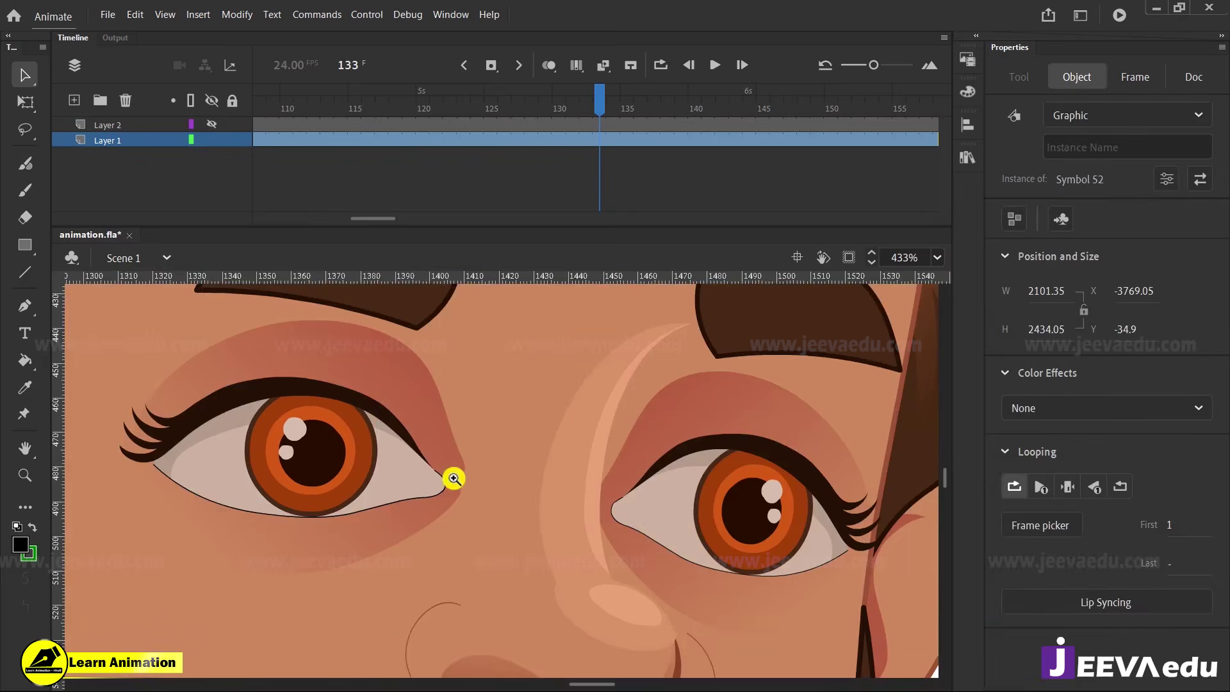
Frame the whole stage, clip the content outside it, and play the two men's shot up to frame 147.
{"action": "key", "text": "z"}
{"action": "left_click", "coordinate": [452, 477], "text": "alt"}
{"action": "left_click", "coordinate": [449, 484], "text": "alt"}
{"action": "left_click", "coordinate": [446, 488], "text": "alt"}
{"action": "left_click", "coordinate": [443, 492], "text": "alt"}
{"action": "left_click_drag", "start_coordinate": [386, 419], "coordinate": [611, 556]}
{"action": "left_click", "coordinate": [850, 259]}
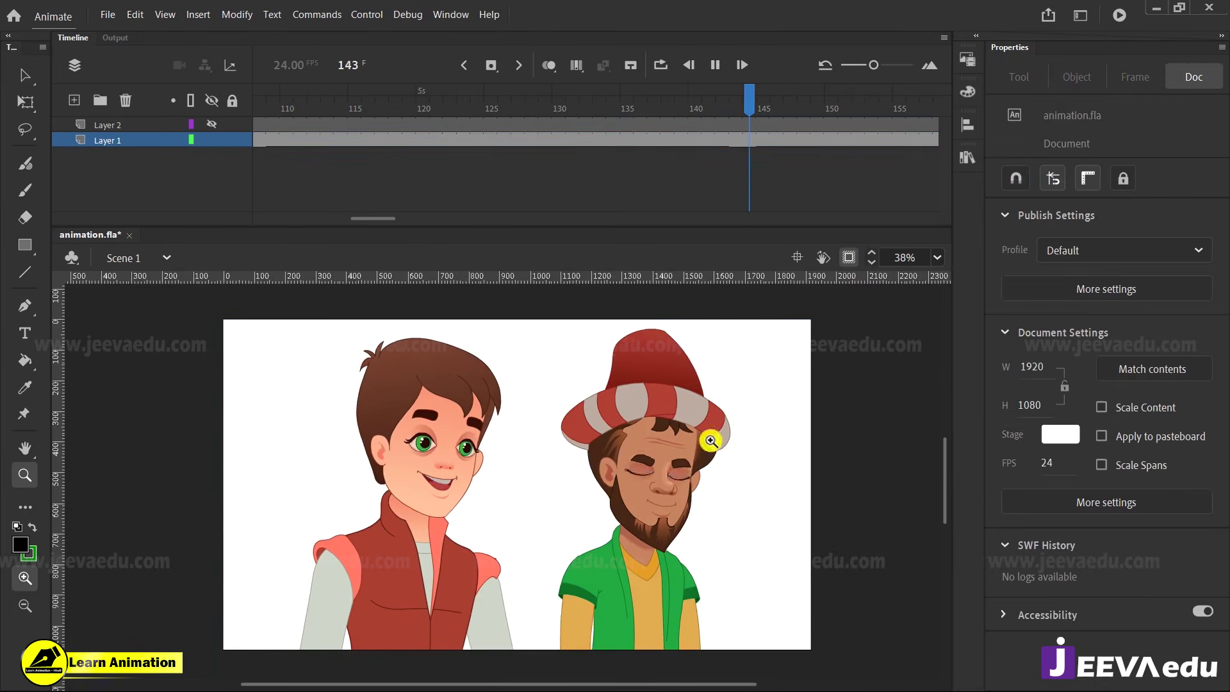
{"action": "key", "text": "Return"}
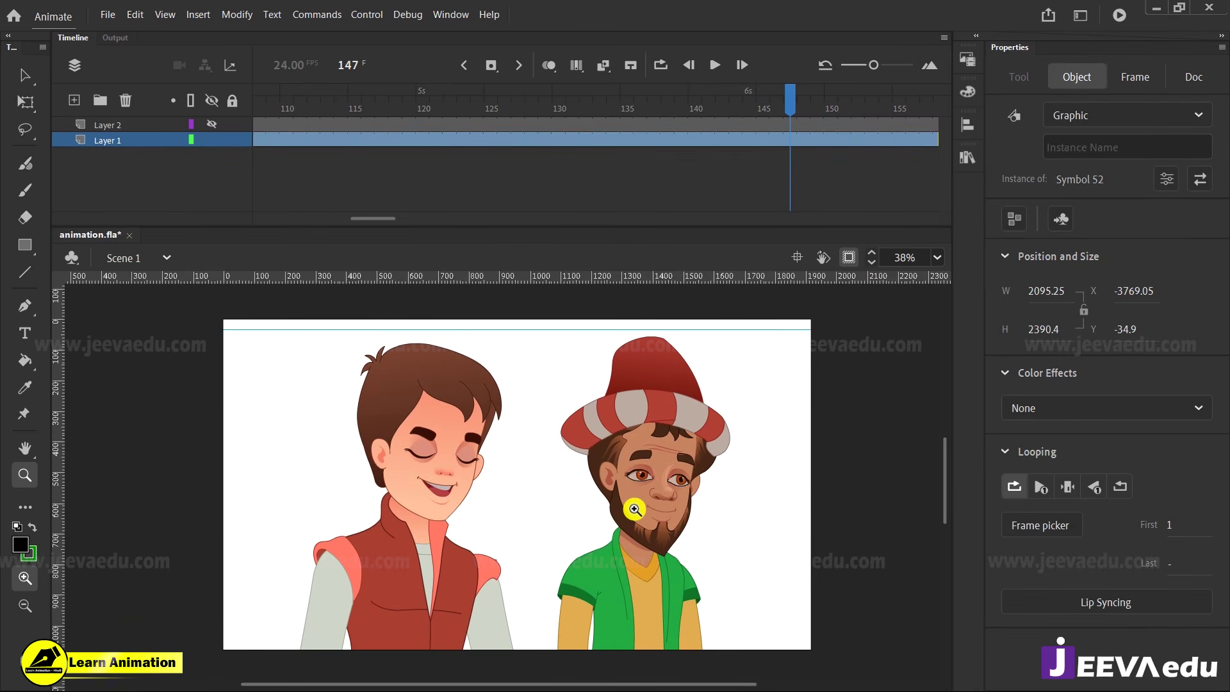
Scrub back to frame 124 and turn off stage clipping to inspect the seated men's full bodies outside the stage.
{"action": "left_click", "coordinate": [777, 124]}
{"action": "left_click_drag", "start_coordinate": [777, 126], "coordinate": [477, 134]}
{"action": "left_click", "coordinate": [849, 257]}
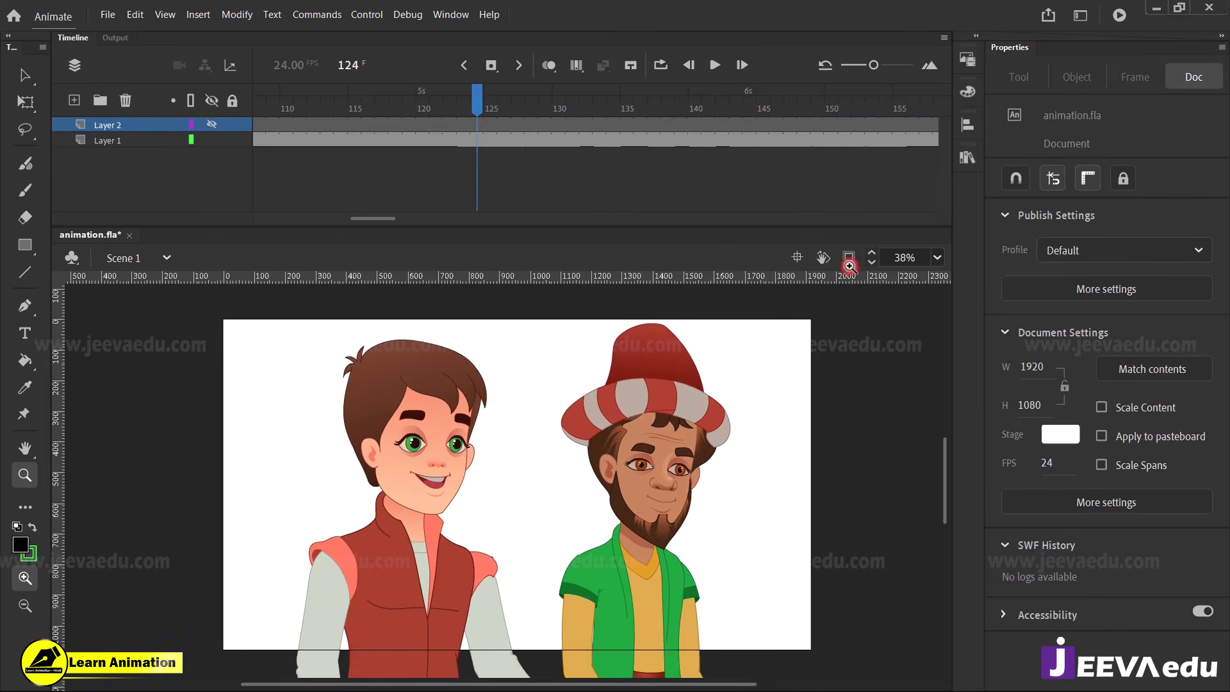
{"action": "left_click", "coordinate": [488, 597], "text": "alt"}
{"action": "left_click", "coordinate": [510, 554], "text": "alt"}
{"action": "left_click", "coordinate": [503, 490]}
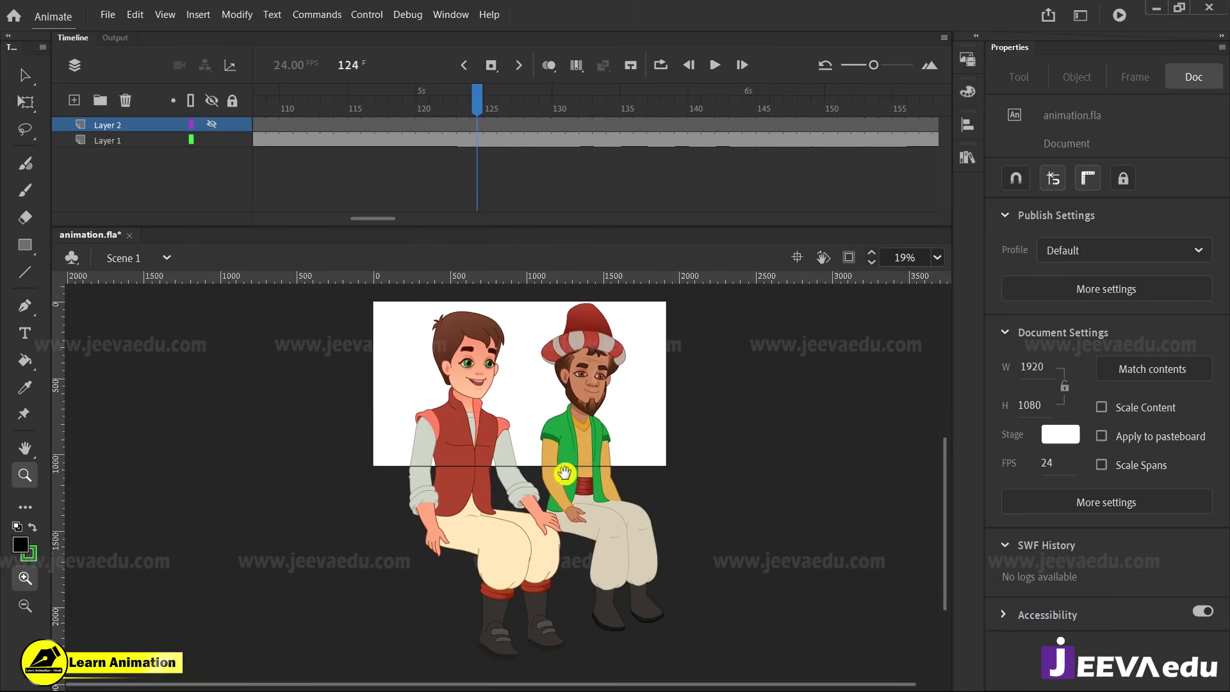
Clip the content outside the stage again and frame the shot of the two men.
{"action": "left_click", "coordinate": [848, 258]}
{"action": "left_click_drag", "start_coordinate": [599, 436], "coordinate": [562, 496]}
{"action": "left_click_drag", "start_coordinate": [334, 350], "coordinate": [616, 550]}
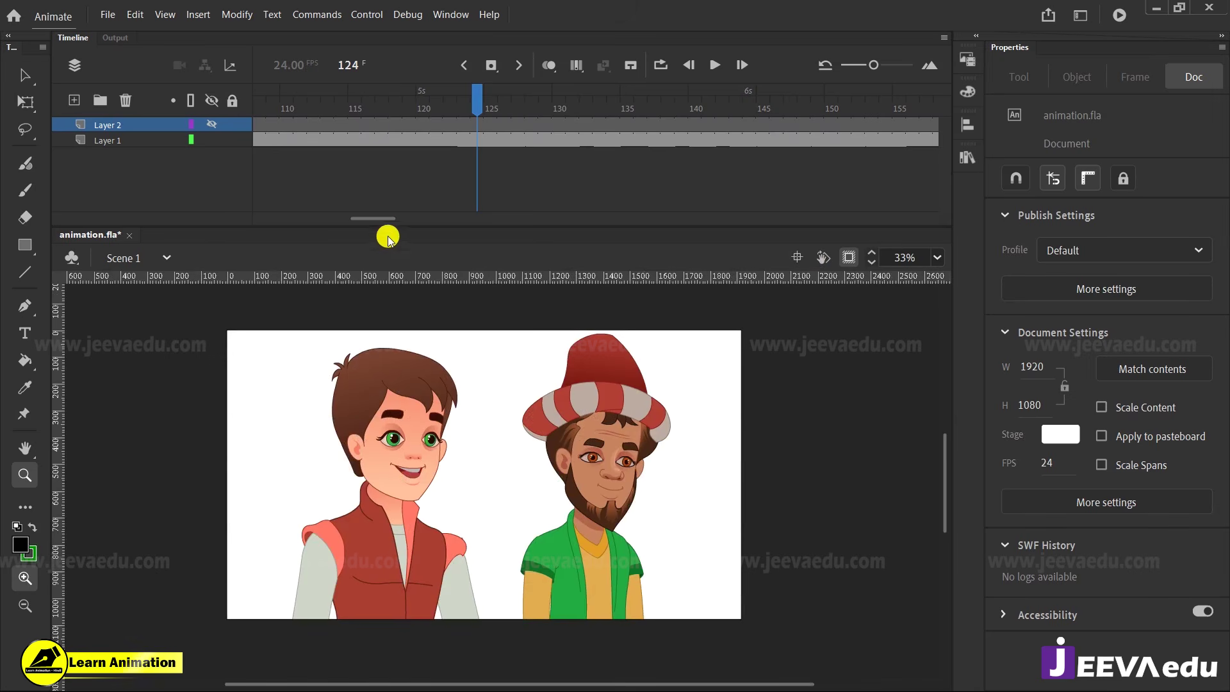
Scrub from frame 2 through the opening shots to frame 128 and show the men's bodies outside the stage.
{"action": "left_click", "coordinate": [271, 122]}
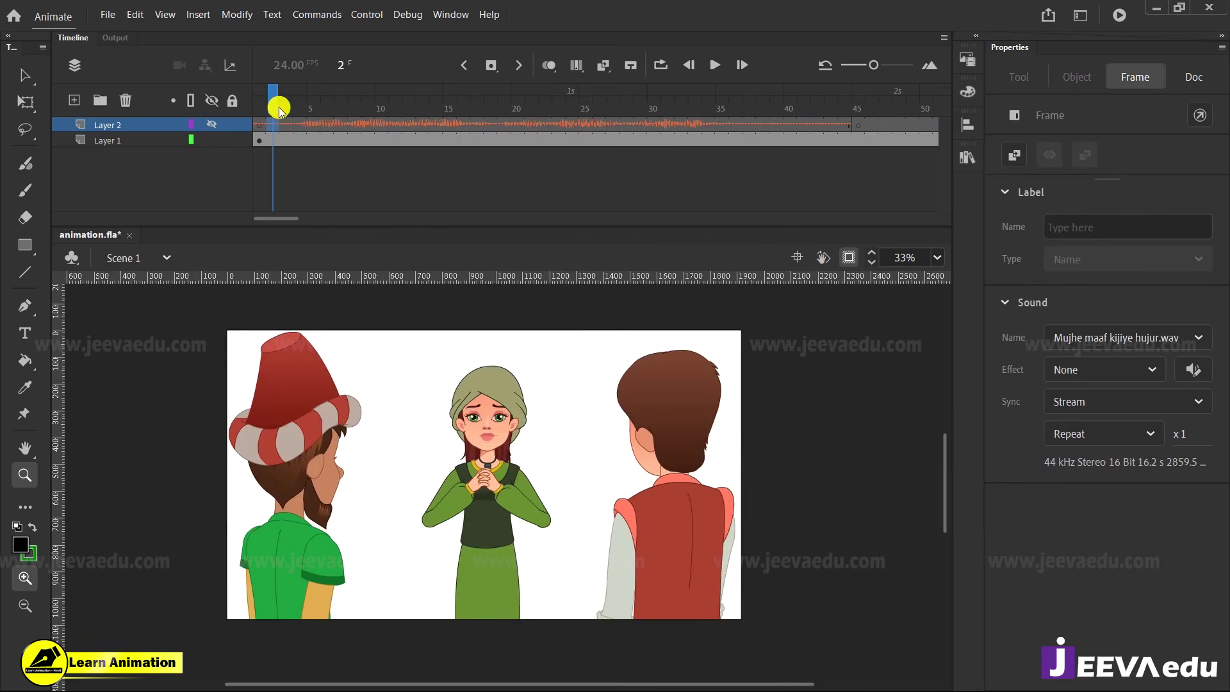
{"action": "left_click_drag", "start_coordinate": [278, 107], "coordinate": [531, 138]}
{"action": "left_click", "coordinate": [515, 395]}
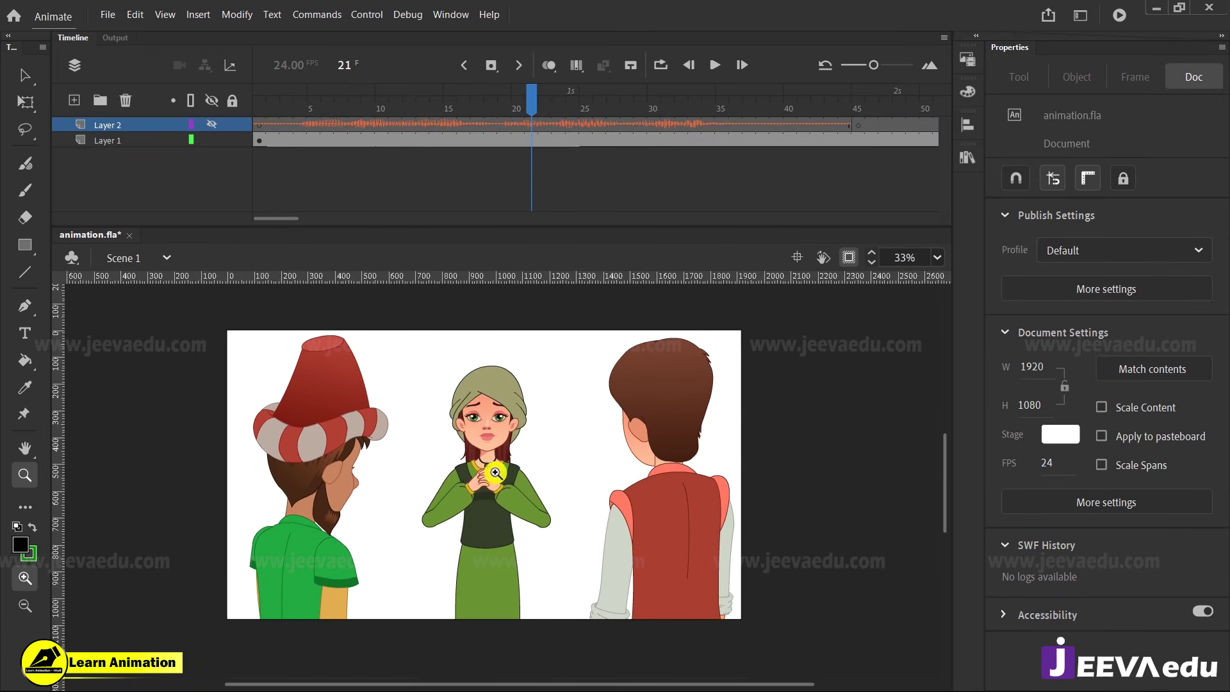
{"action": "left_click_drag", "start_coordinate": [562, 112], "coordinate": [552, 141]}
{"action": "left_click_drag", "start_coordinate": [493, 102], "coordinate": [559, 157]}
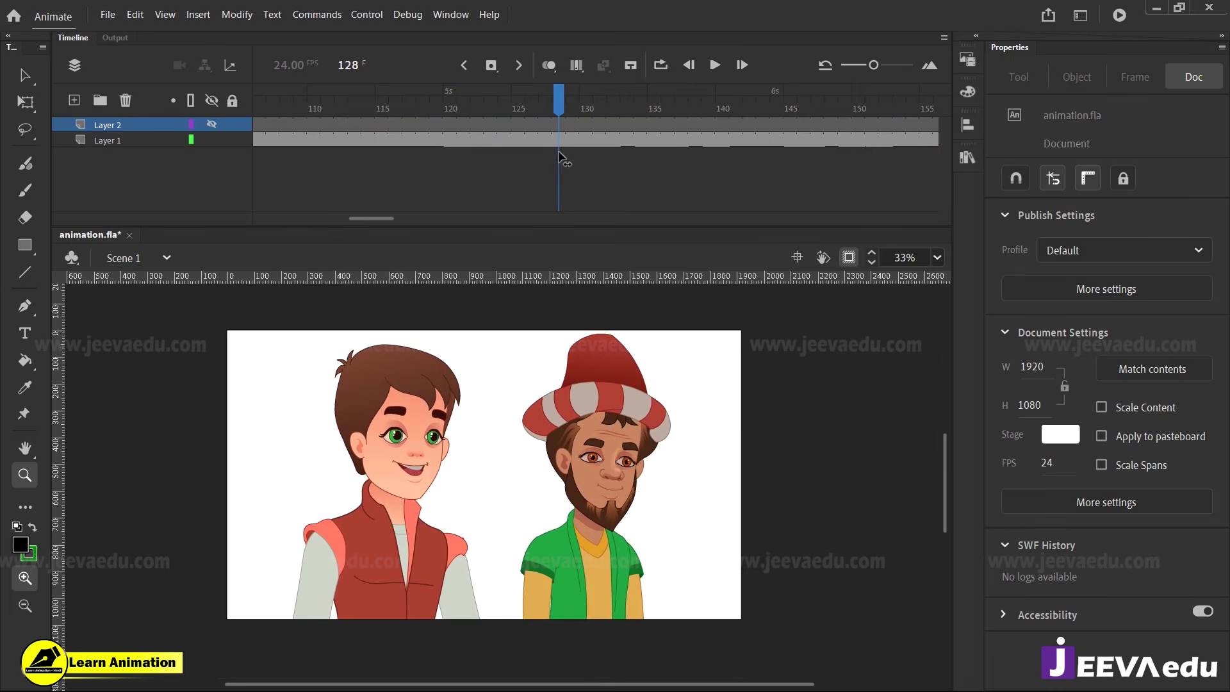
{"action": "left_click", "coordinate": [849, 261]}
{"action": "left_click", "coordinate": [469, 591], "text": "alt"}
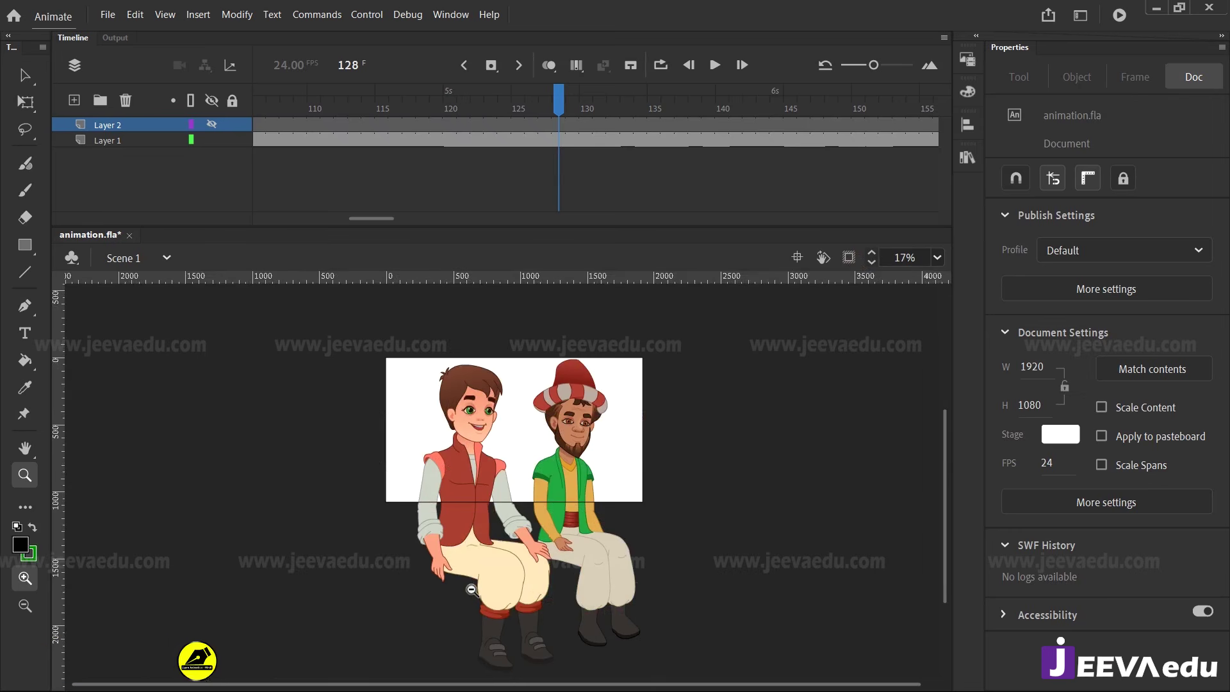
Open the Symbol 52 instance holding the two seated men and select the nested symbol of the man in the red vest.
{"action": "key", "text": "v"}
{"action": "left_click", "coordinate": [482, 553]}
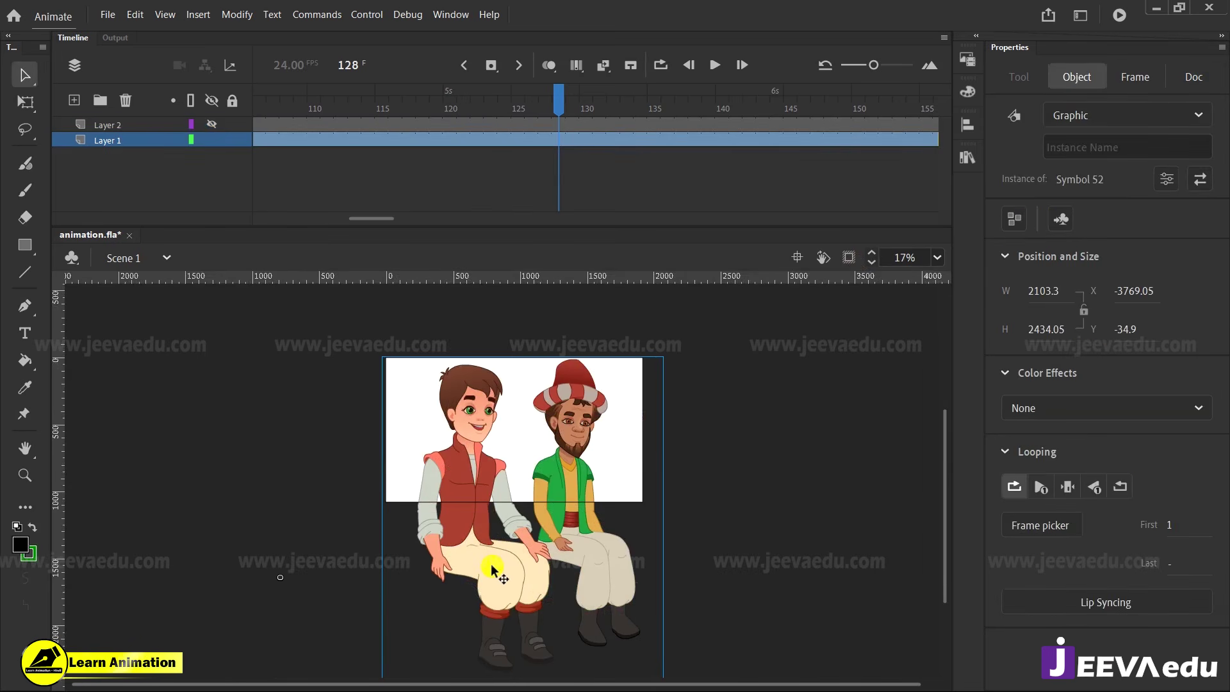
{"action": "double_click", "coordinate": [443, 474]}
{"action": "left_click", "coordinate": [457, 517]}
{"action": "left_click_drag", "start_coordinate": [457, 518], "coordinate": [486, 499]}
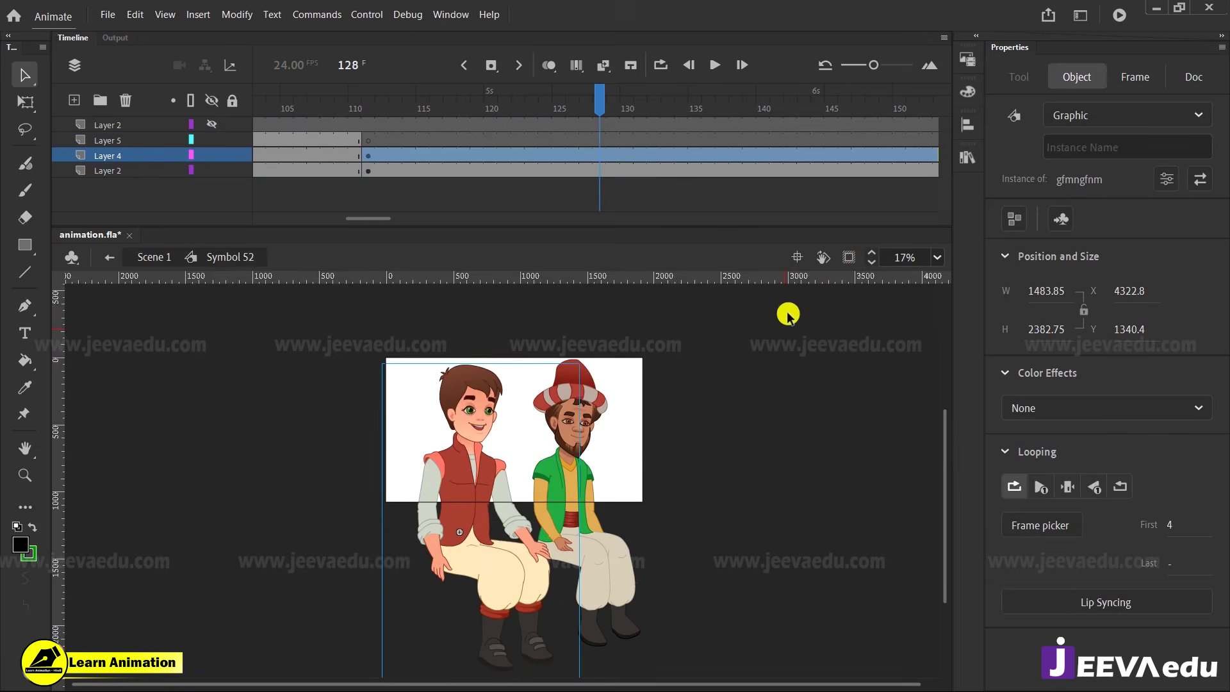
Clip the content outside the stage and frame the stage area around the two men.
{"action": "left_click", "coordinate": [851, 258]}
{"action": "left_click_drag", "start_coordinate": [338, 340], "coordinate": [659, 505]}
{"action": "left_click_drag", "start_coordinate": [582, 563], "coordinate": [578, 543]}
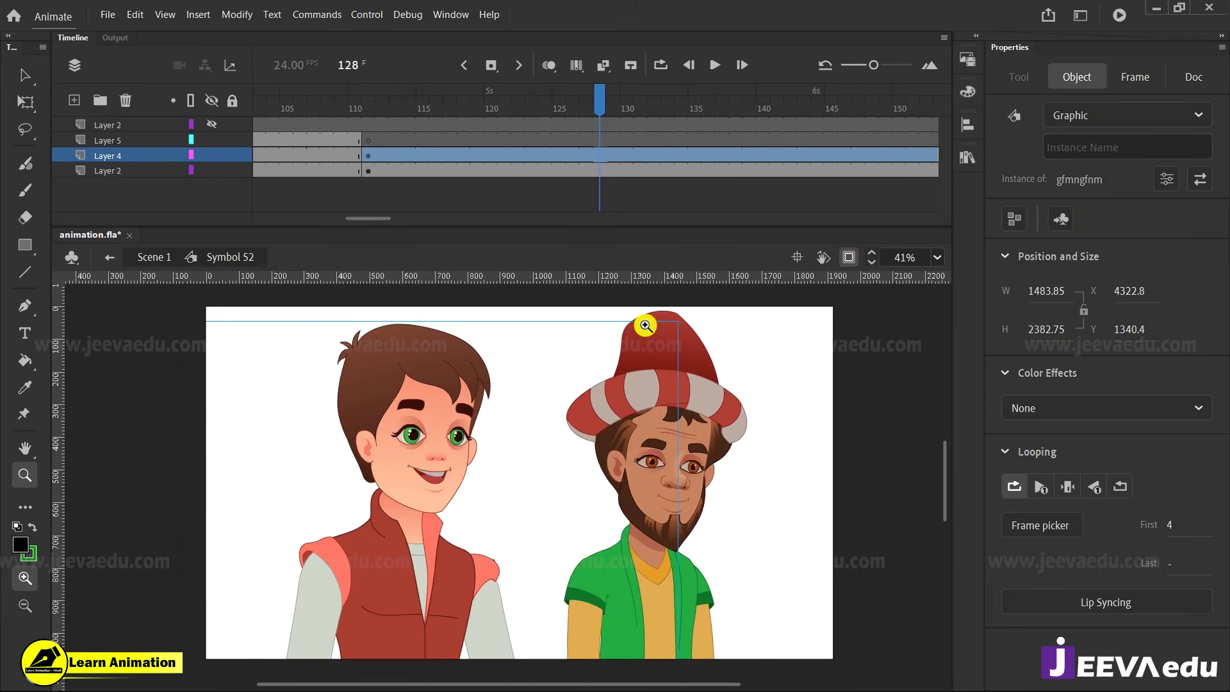
Scrub back within the two men's shot inside Symbol 52 and replay it to check their head and body movement.
{"action": "left_click_drag", "start_coordinate": [615, 116], "coordinate": [317, 125]}
{"action": "key", "text": "Return"}
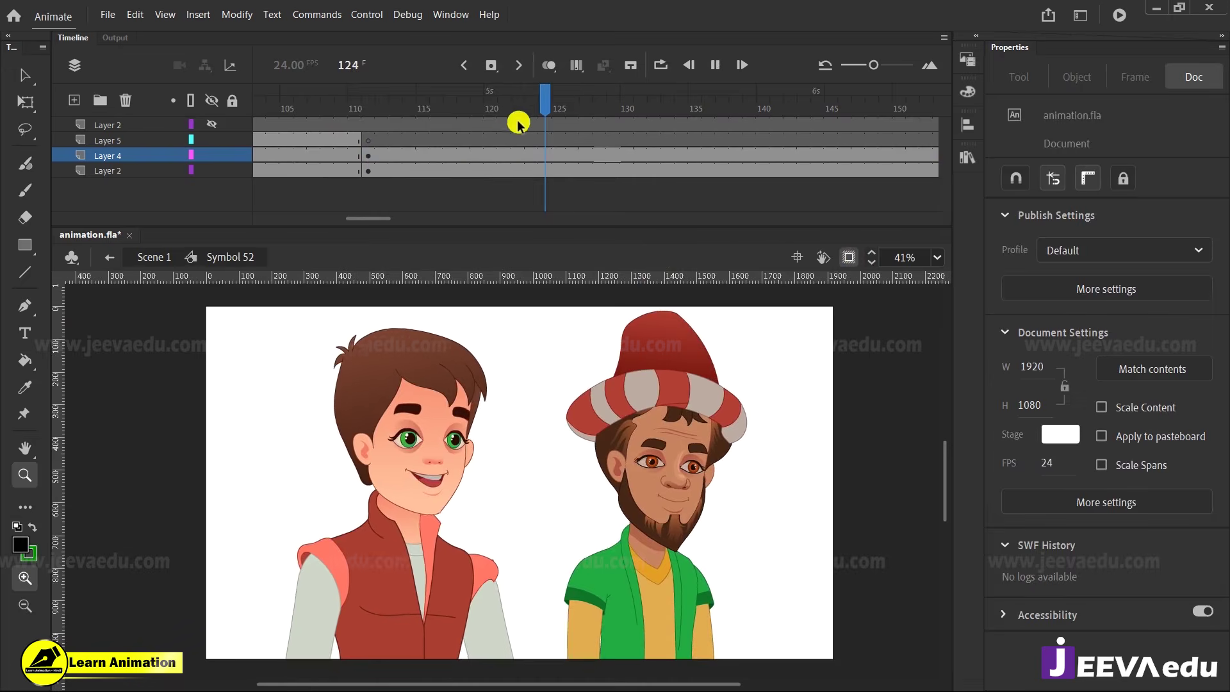
{"action": "left_click_drag", "start_coordinate": [564, 110], "coordinate": [489, 160]}
{"action": "key", "text": "Return"}
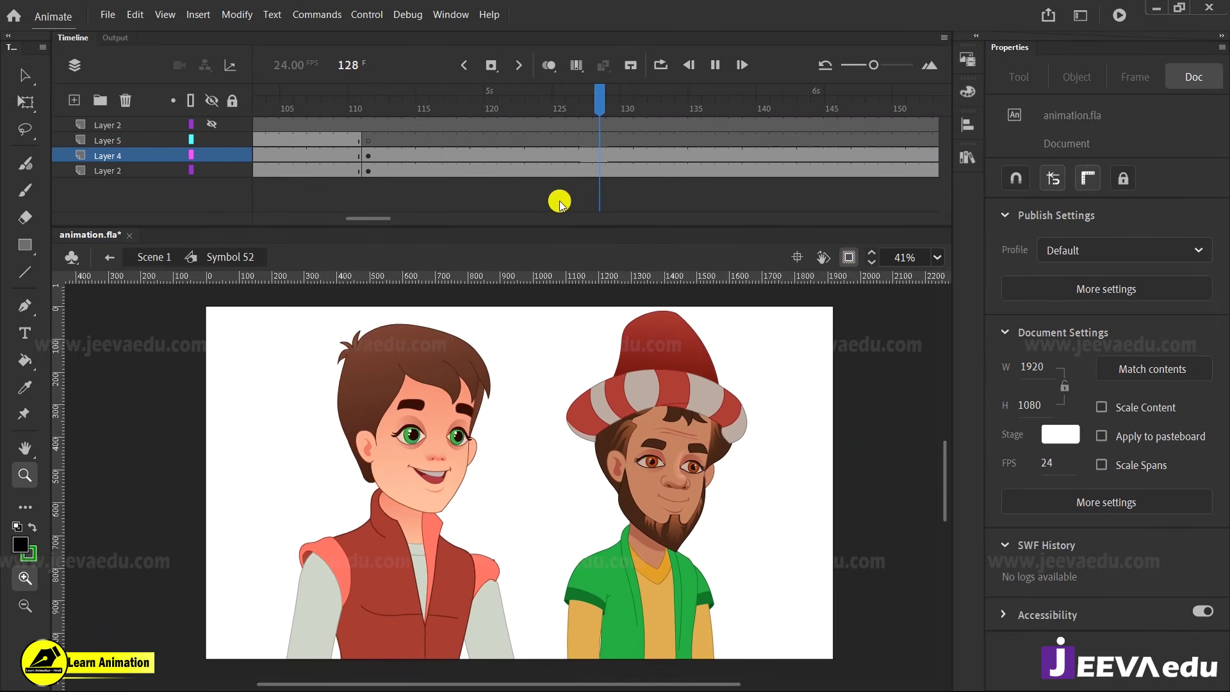
Play through the shot of the men facing the woman to frame 207, and replay the whole Symbol 52 sequence from its start.
{"action": "left_click", "coordinate": [747, 119]}
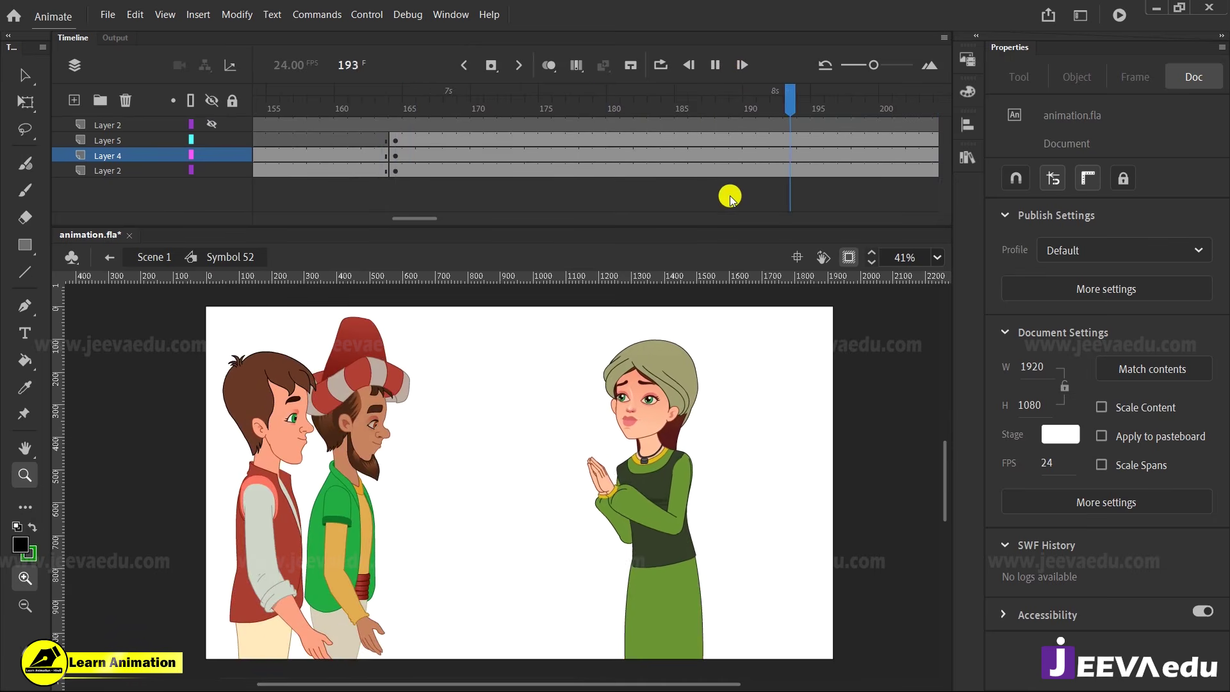
{"action": "key", "text": "Return"}
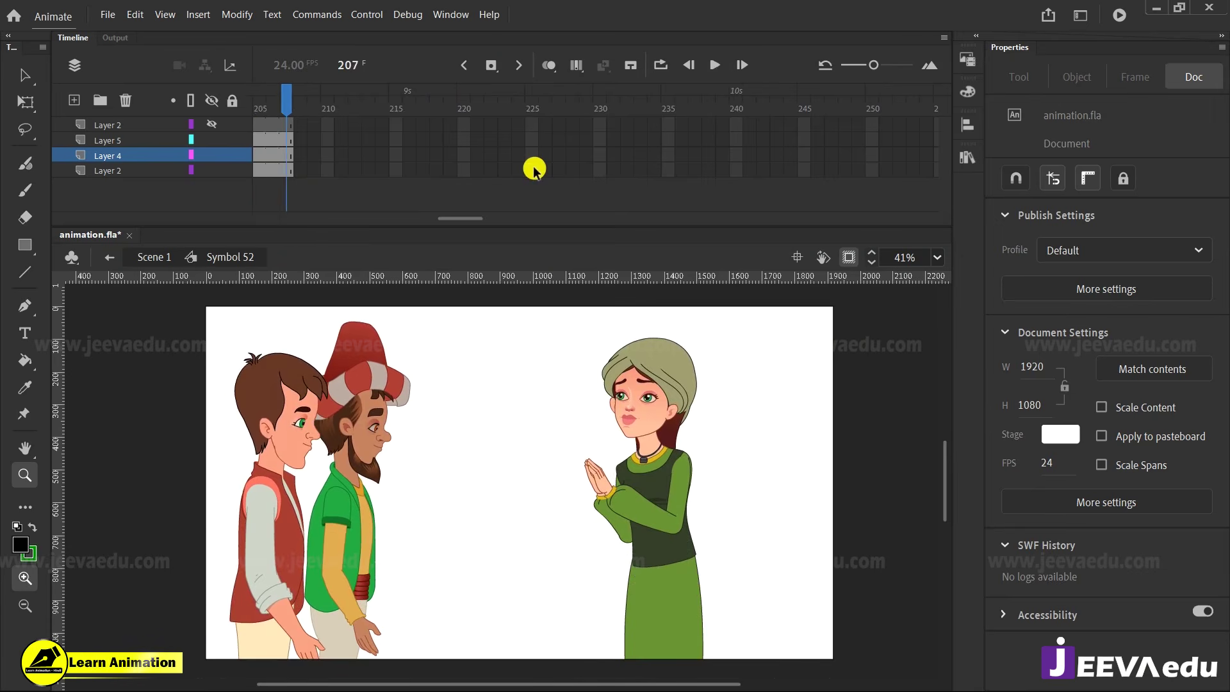
{"action": "key", "text": "Return"}
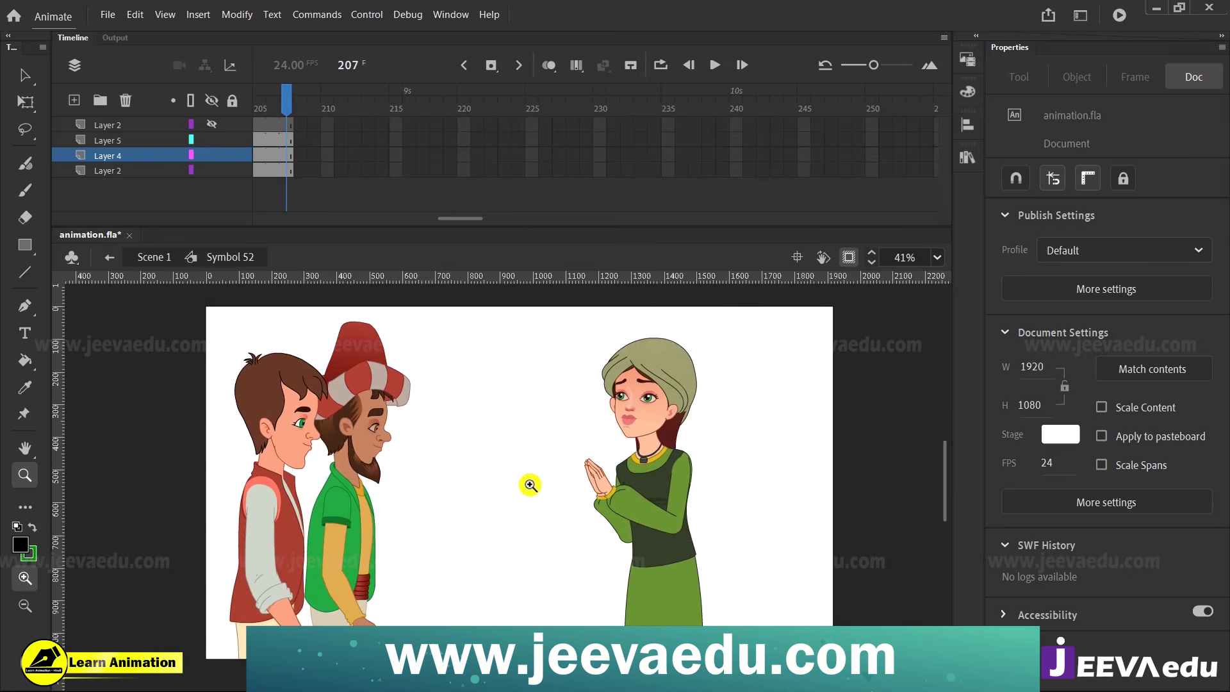
{"action": "key", "text": "Return"}
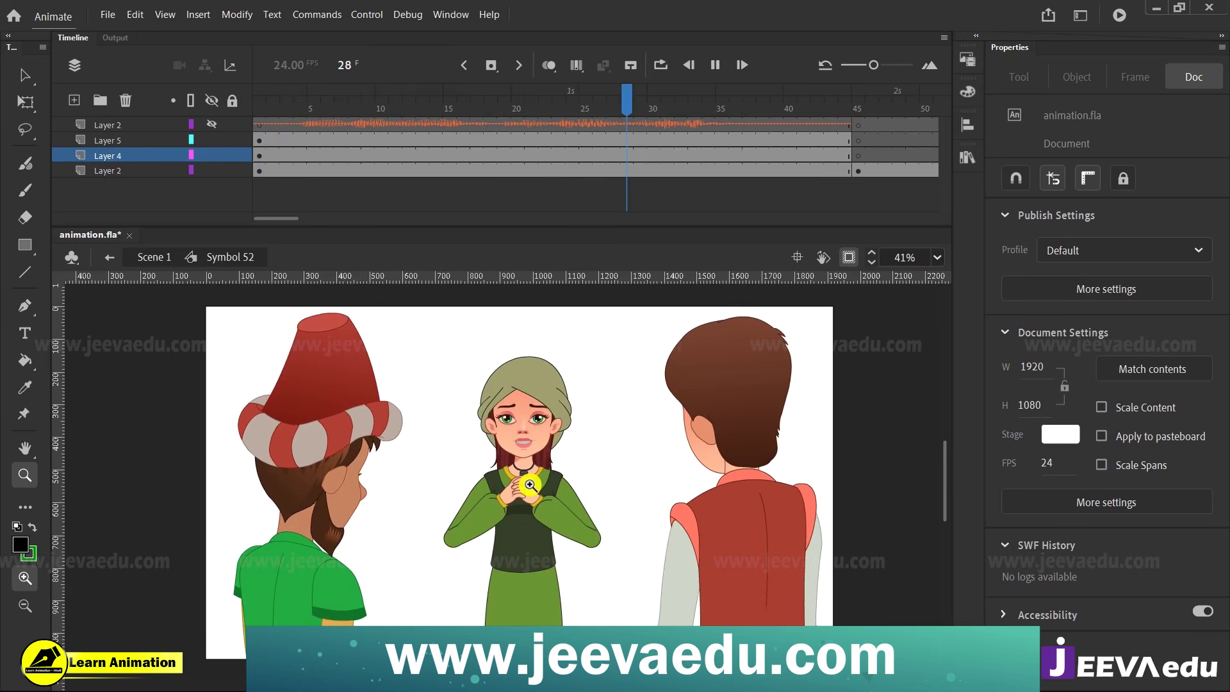